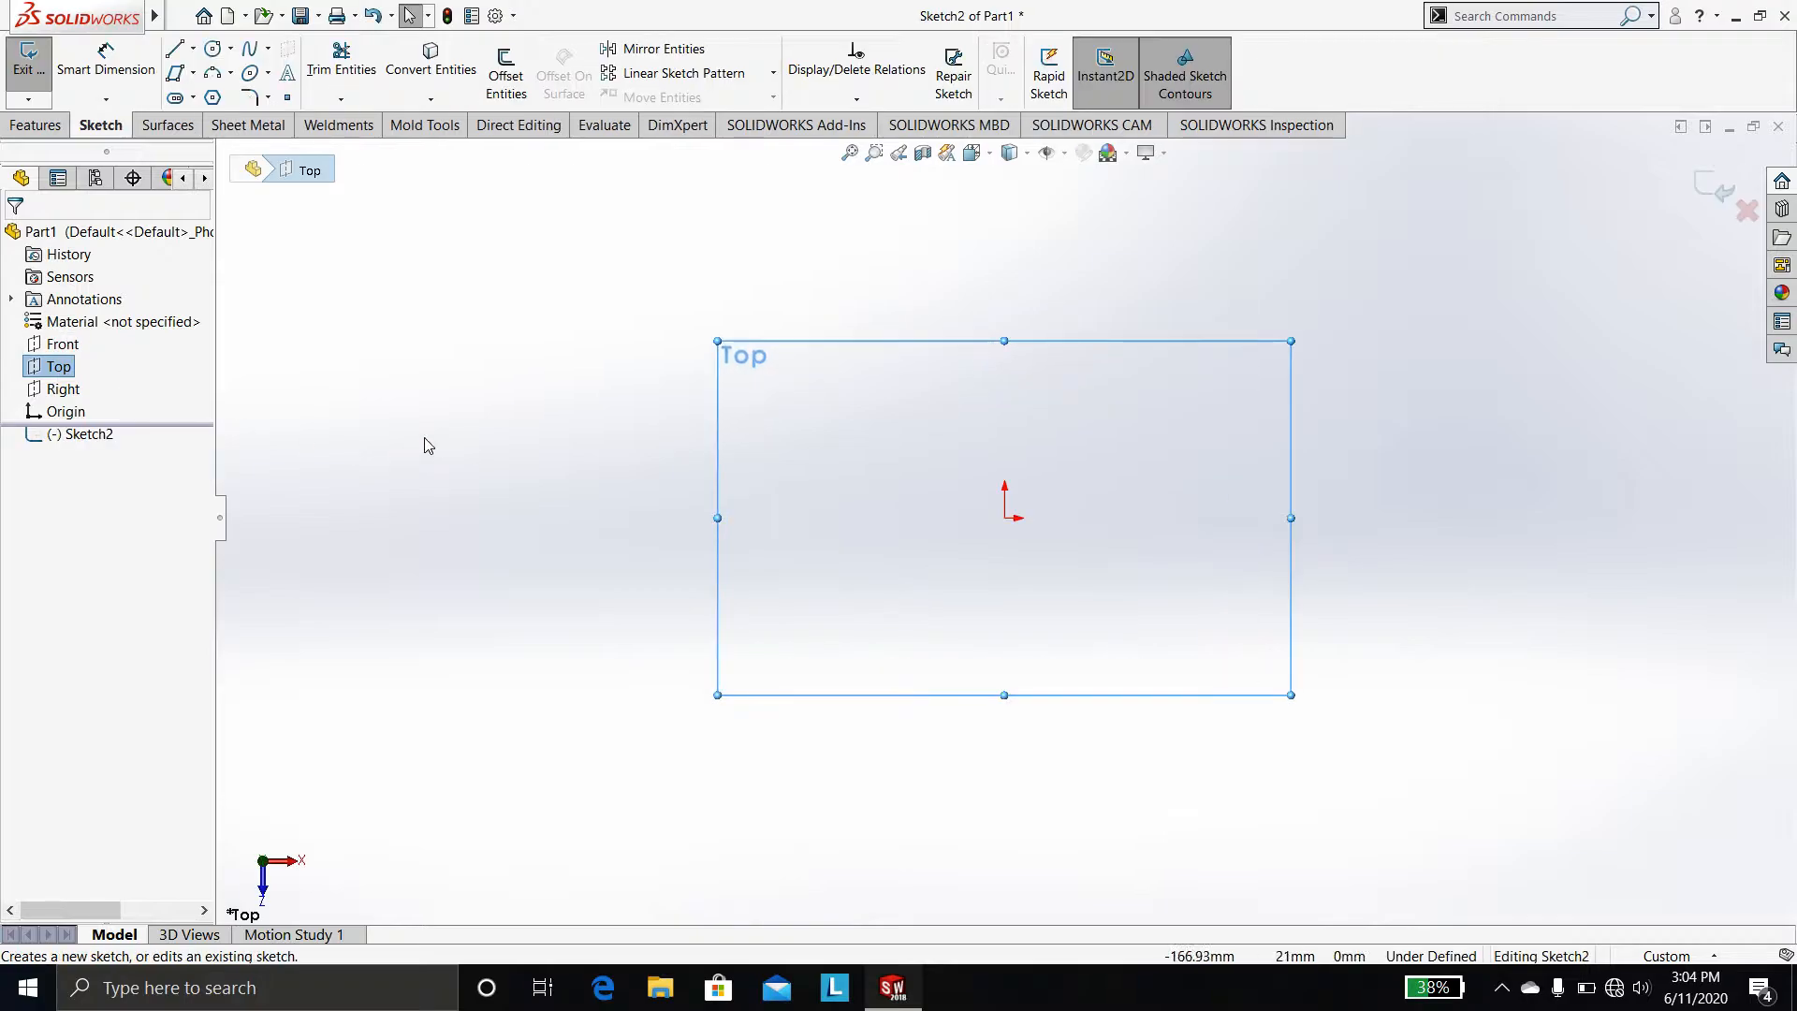
{"action": "left_click", "coordinate": [194, 50]}
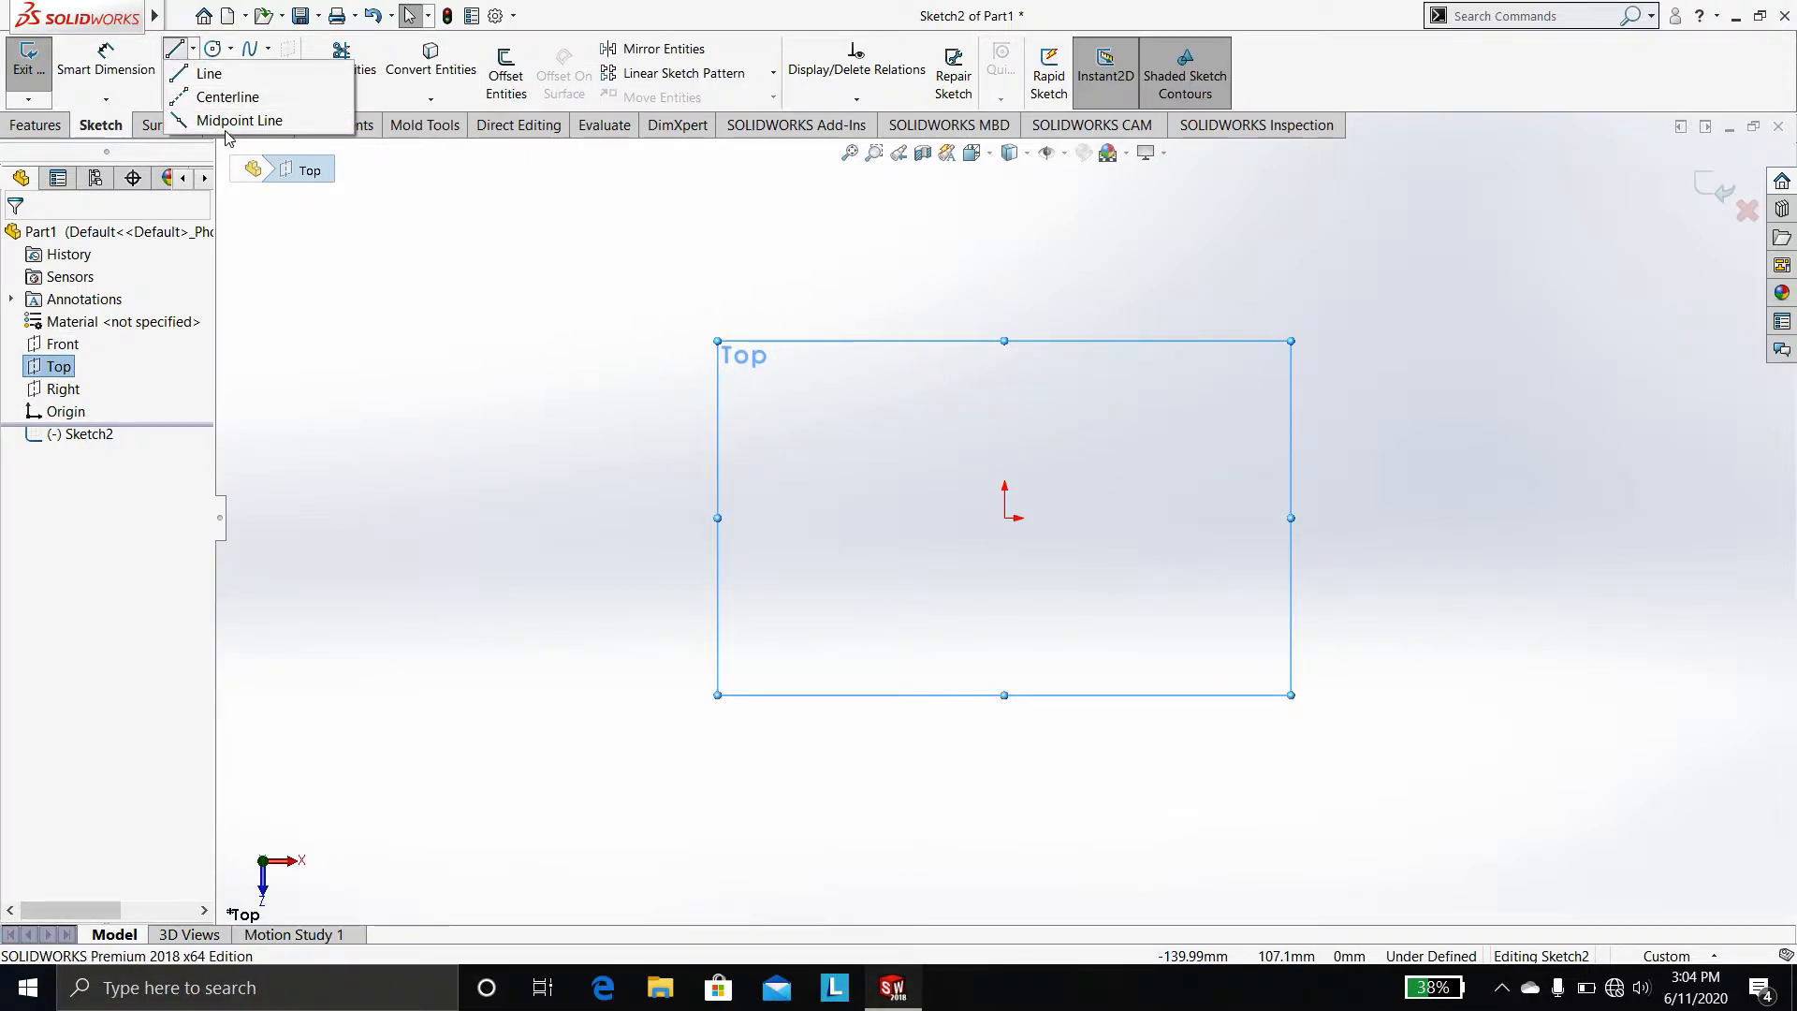
{"action": "left_click", "coordinate": [341, 281]}
{"action": "left_click", "coordinate": [194, 75]}
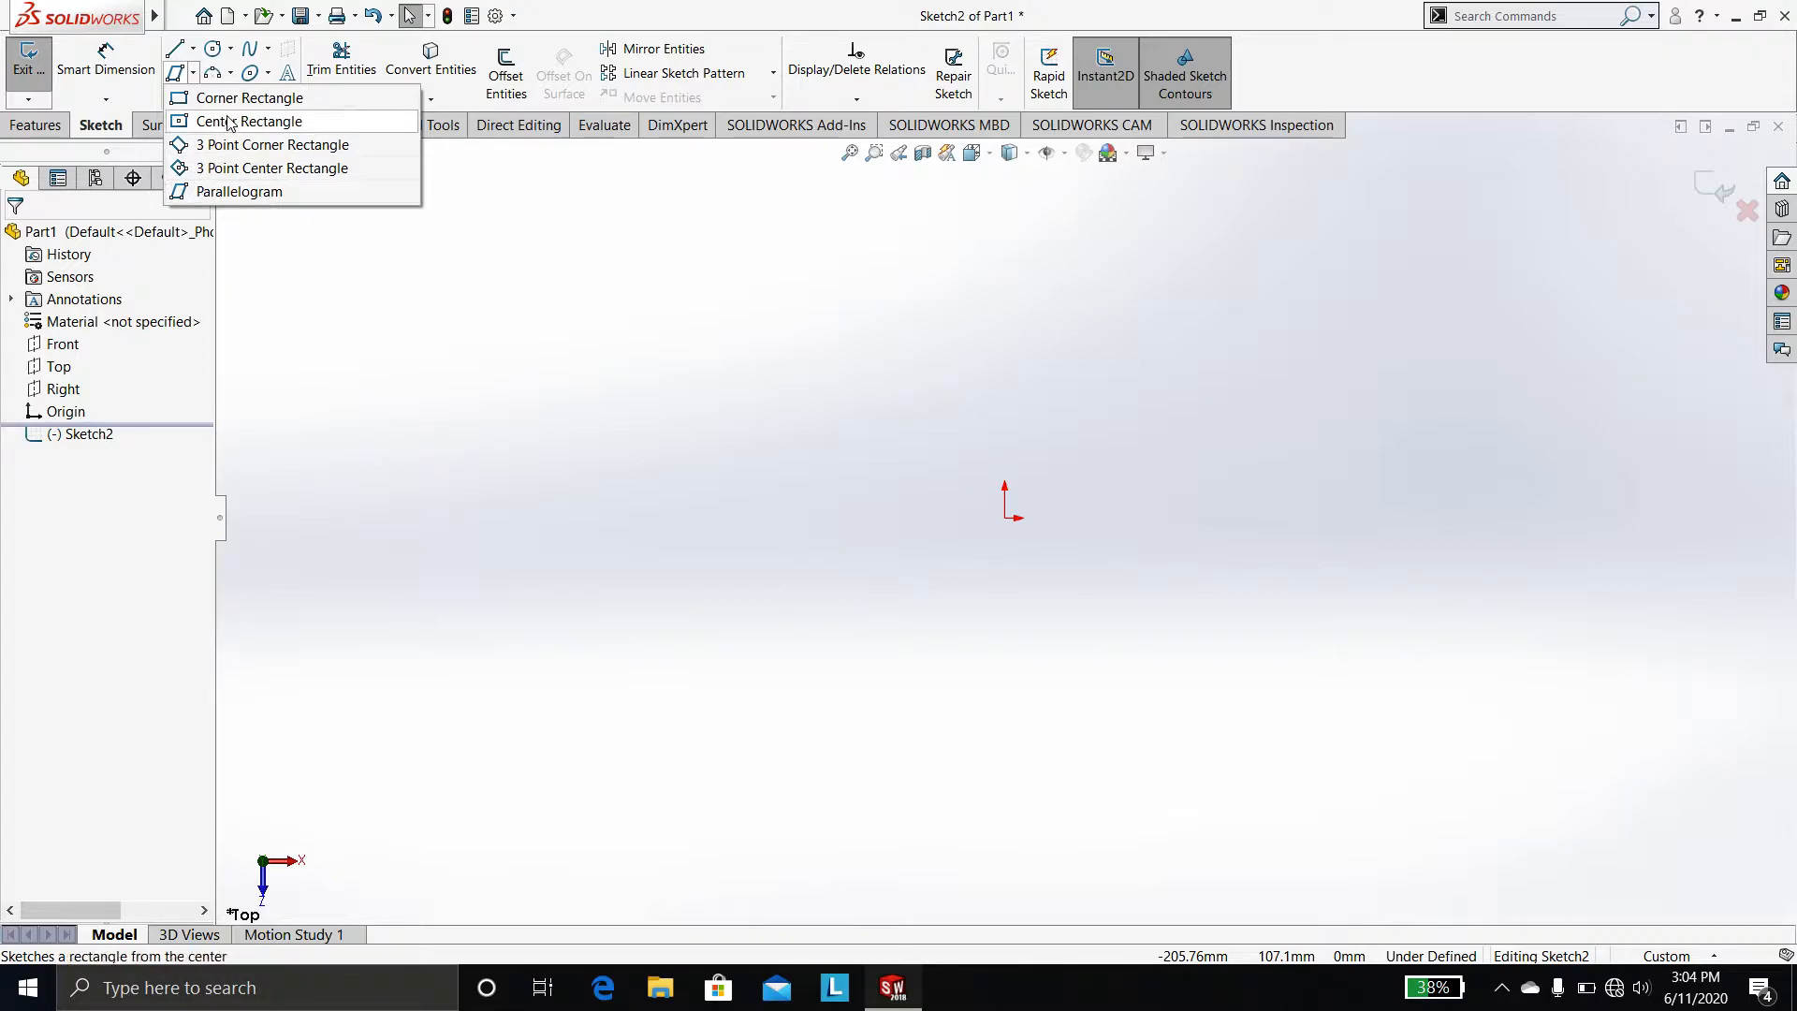
{"action": "left_click", "coordinate": [194, 97]}
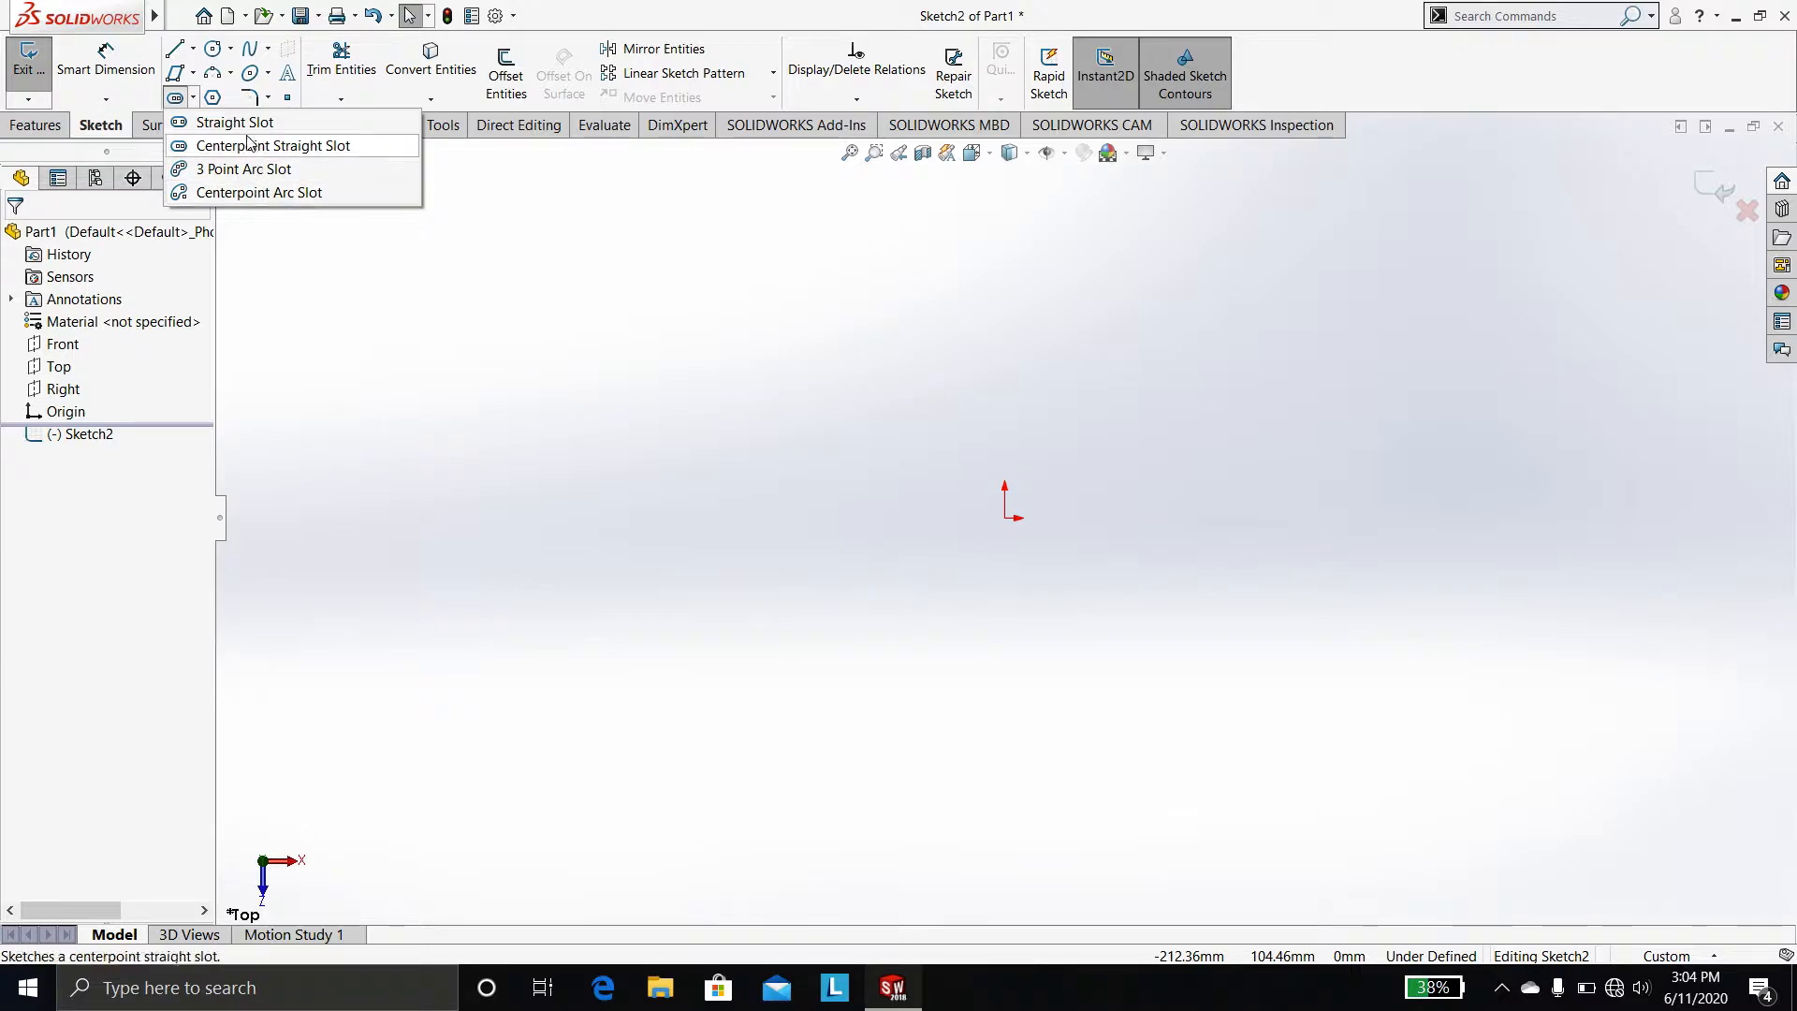
{"action": "left_click", "coordinate": [232, 72]}
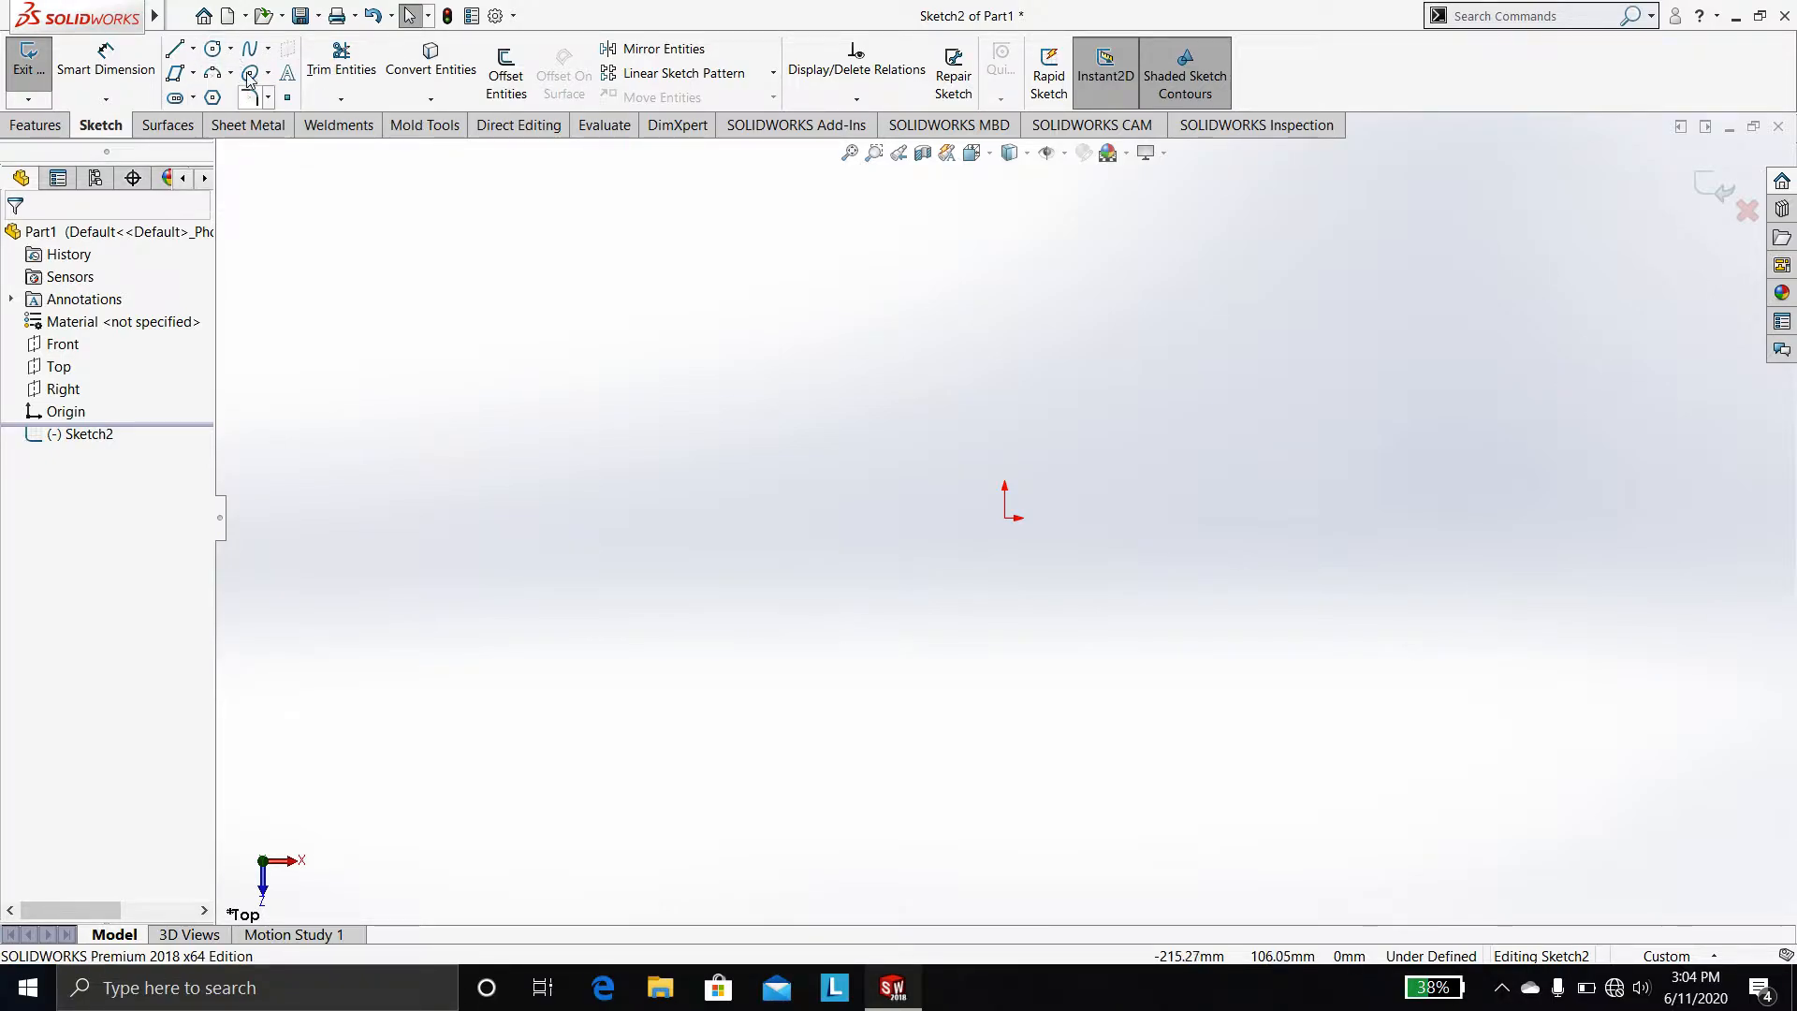
{"action": "left_click", "coordinate": [231, 51]}
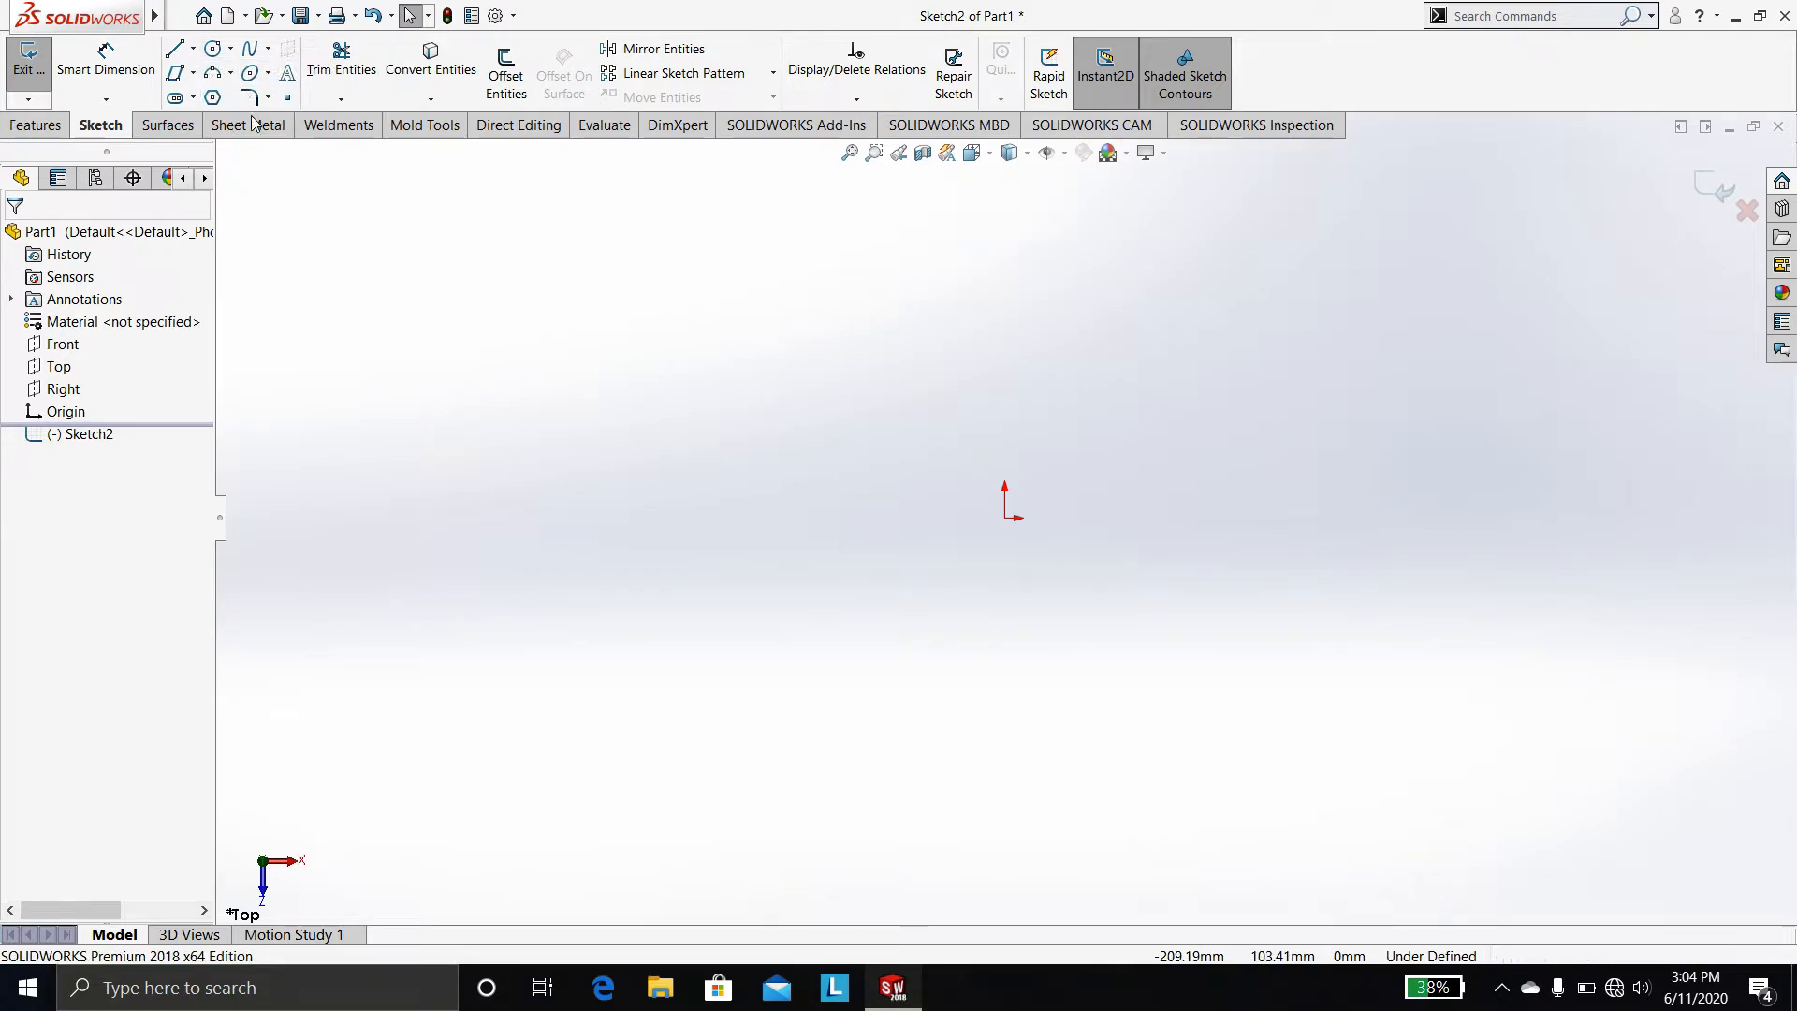
{"action": "left_click", "coordinate": [231, 77]}
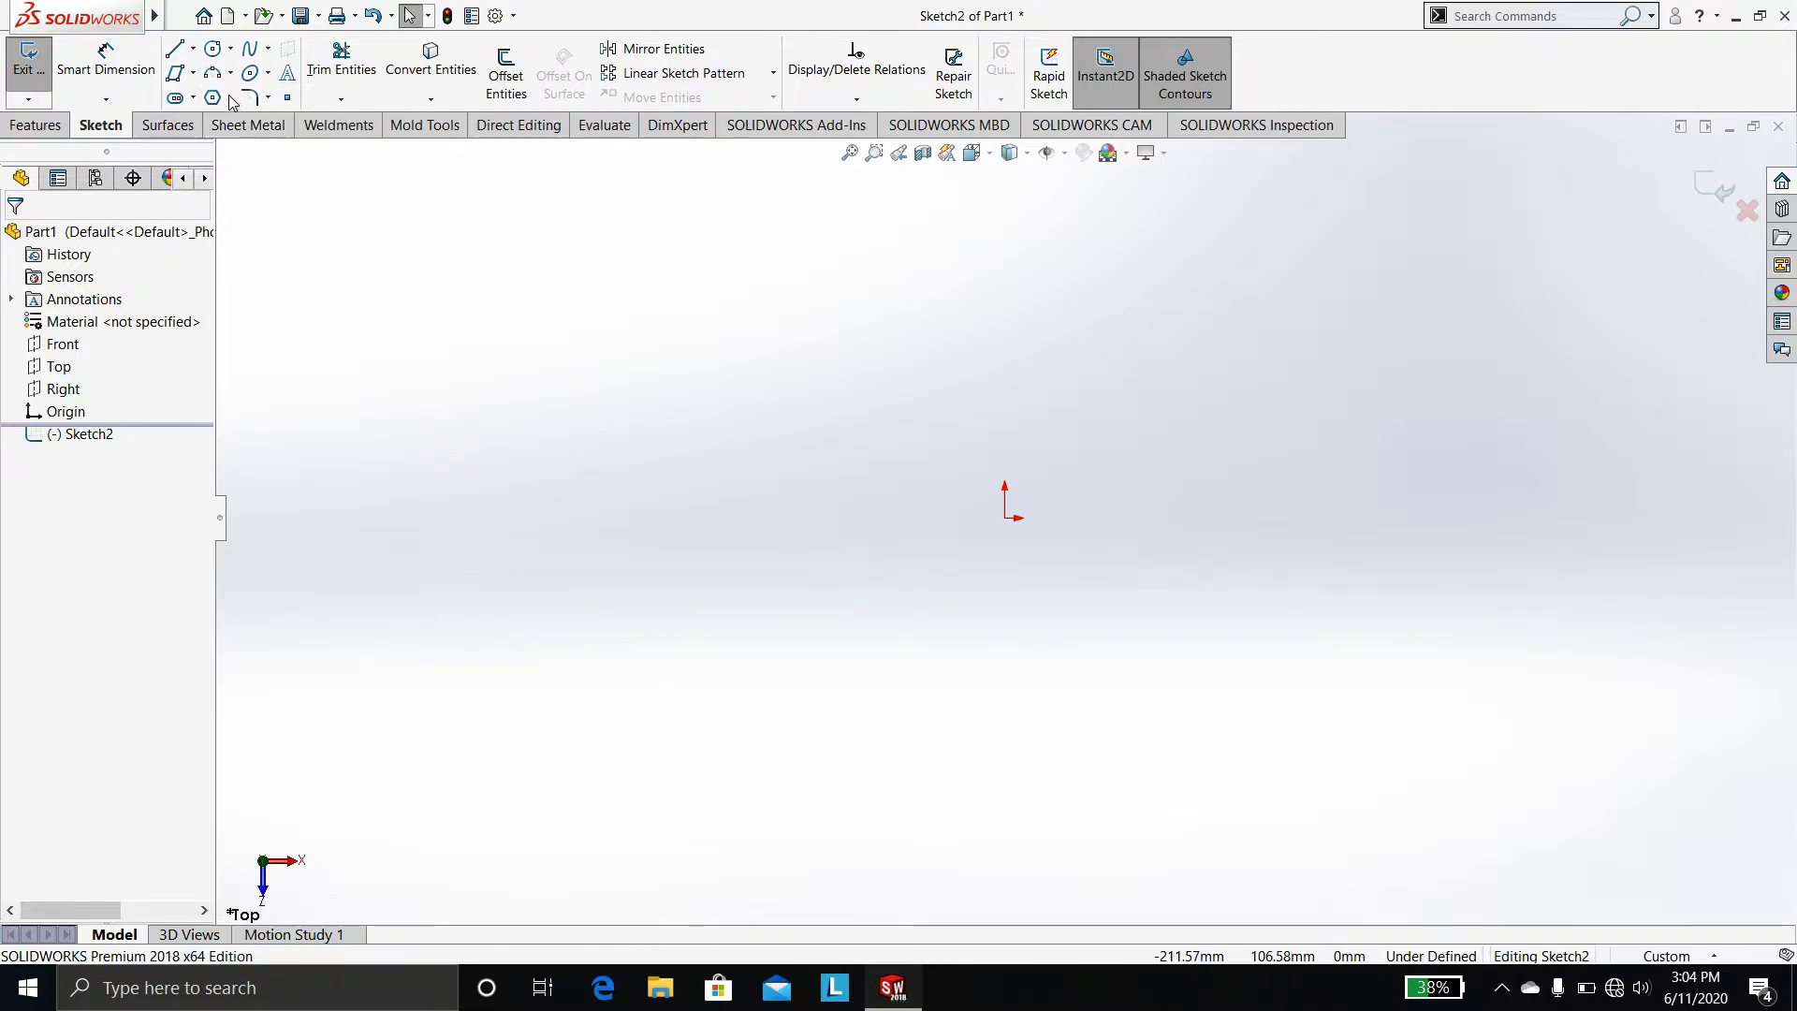
{"action": "left_click", "coordinate": [267, 51]}
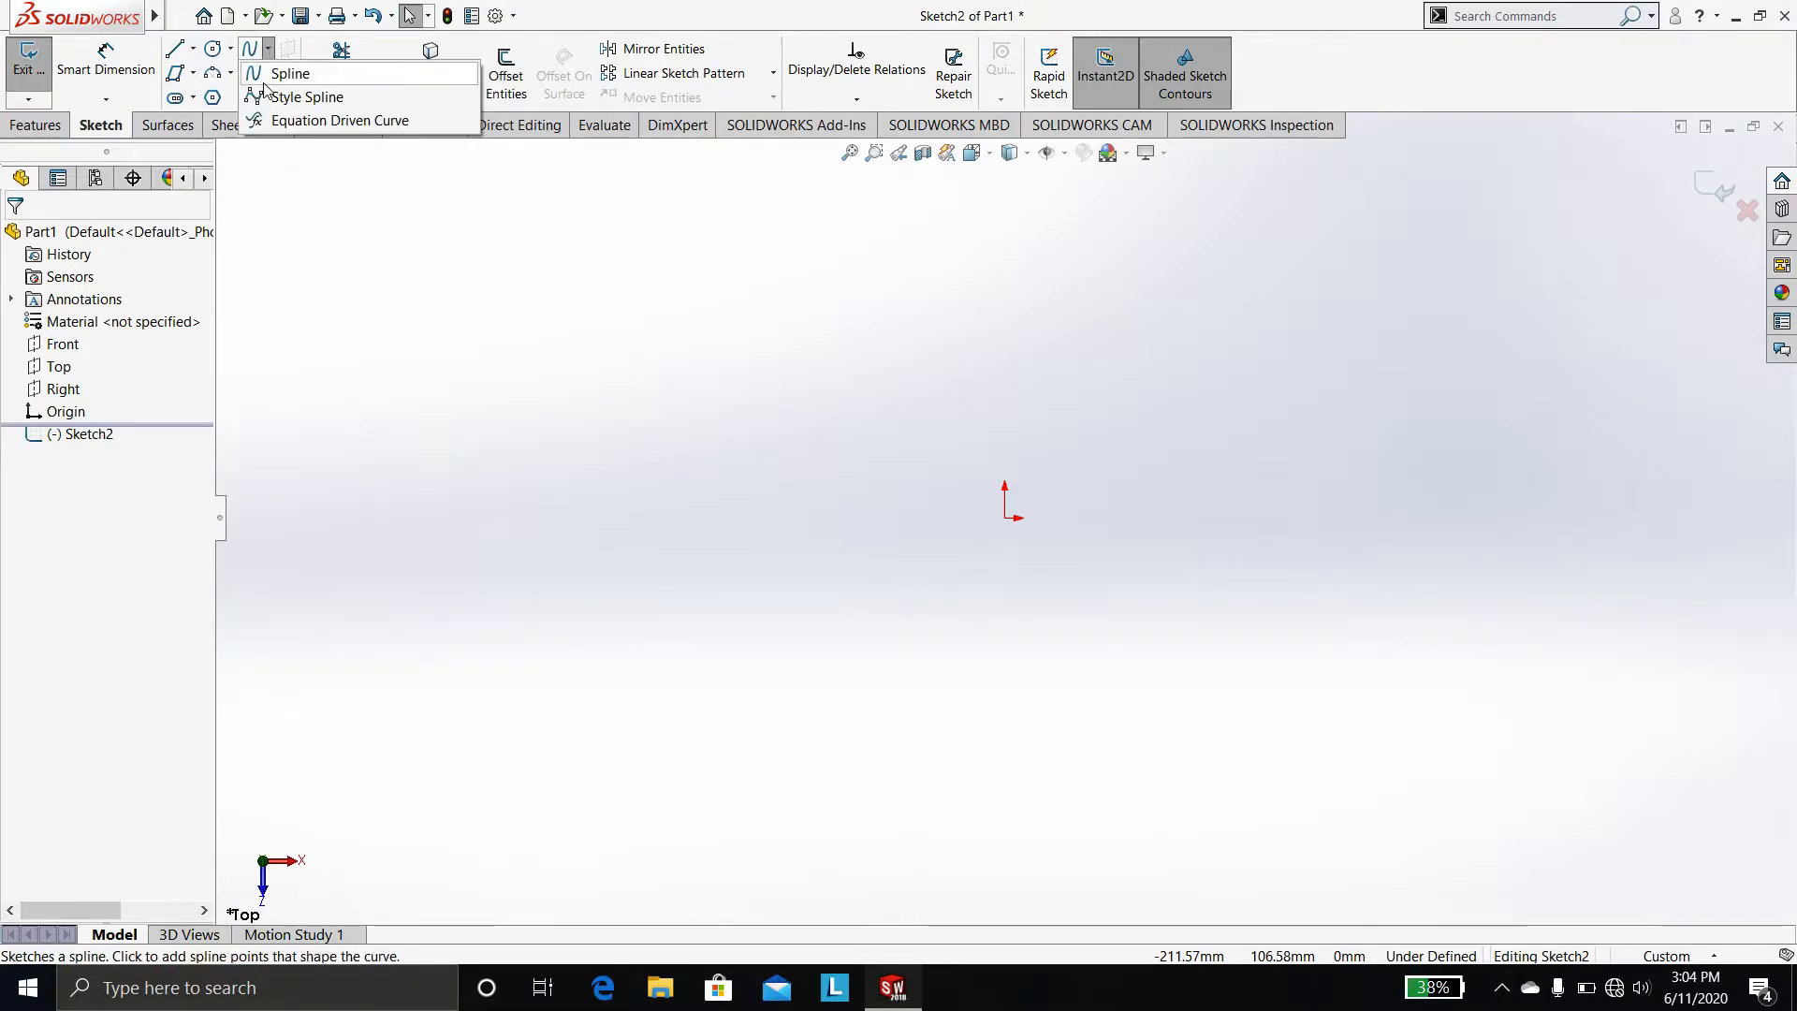
{"action": "left_click", "coordinate": [268, 73]}
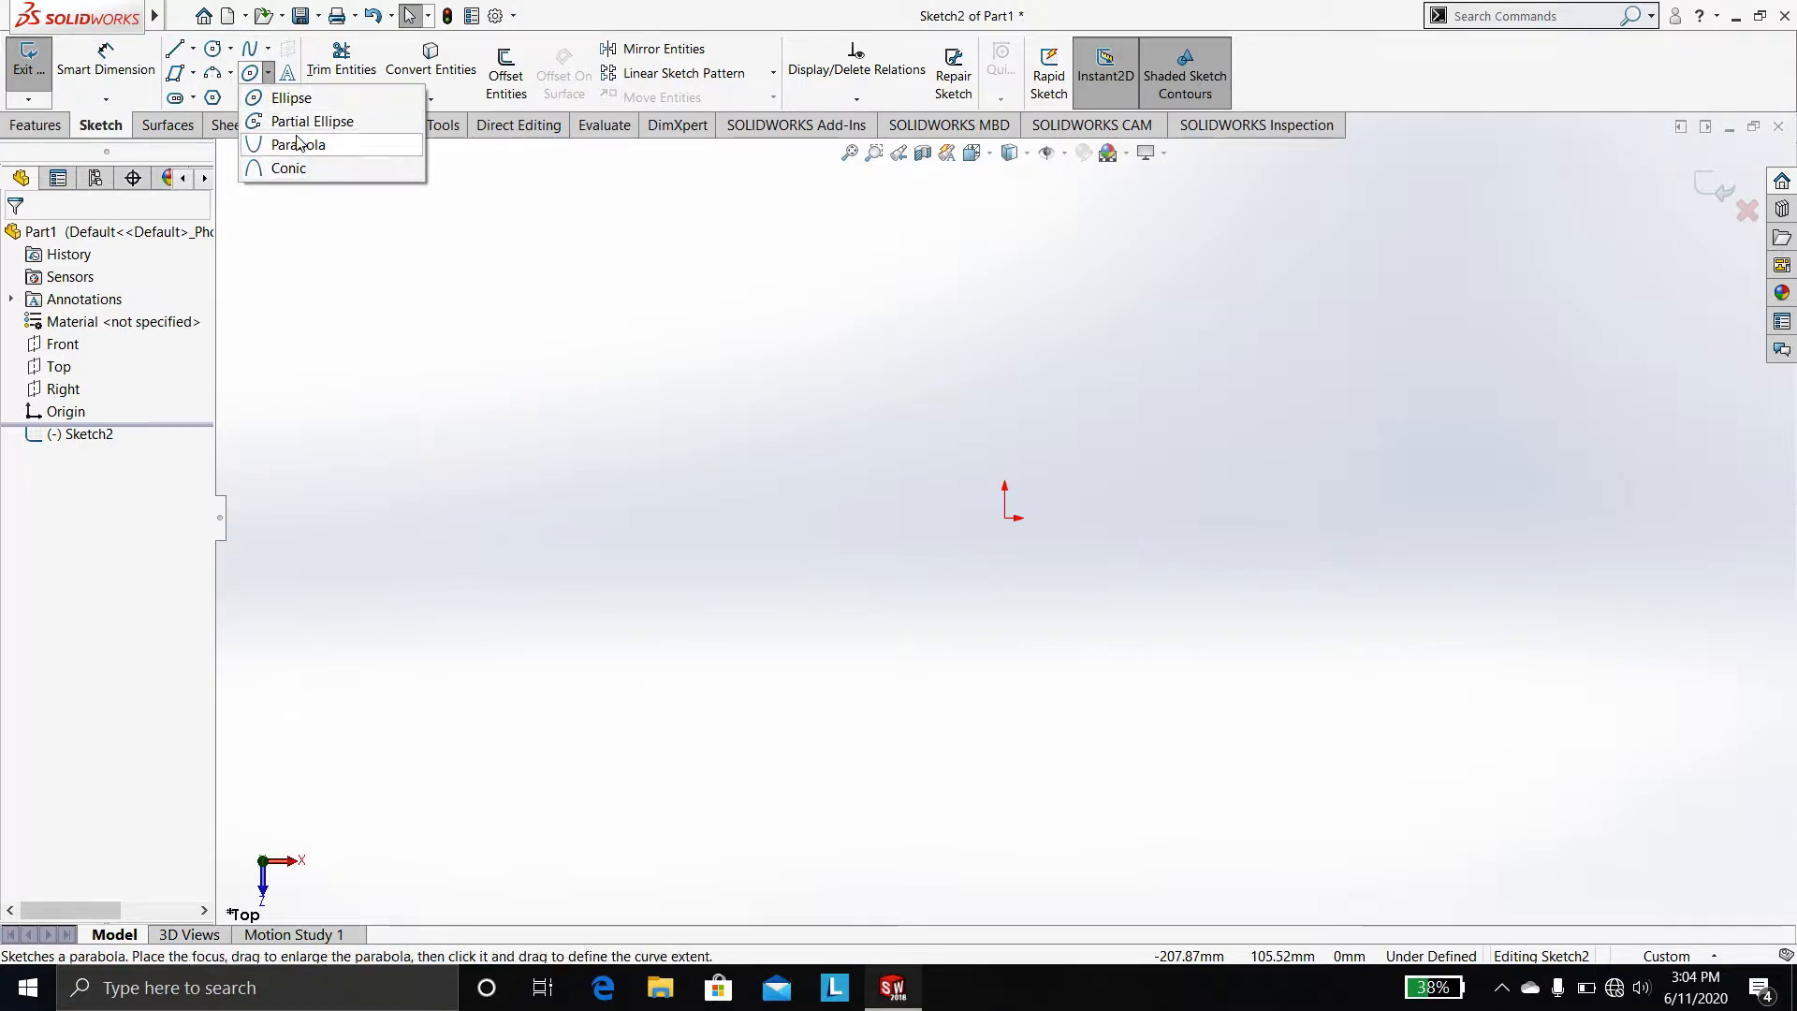
{"action": "left_click", "coordinate": [268, 97]}
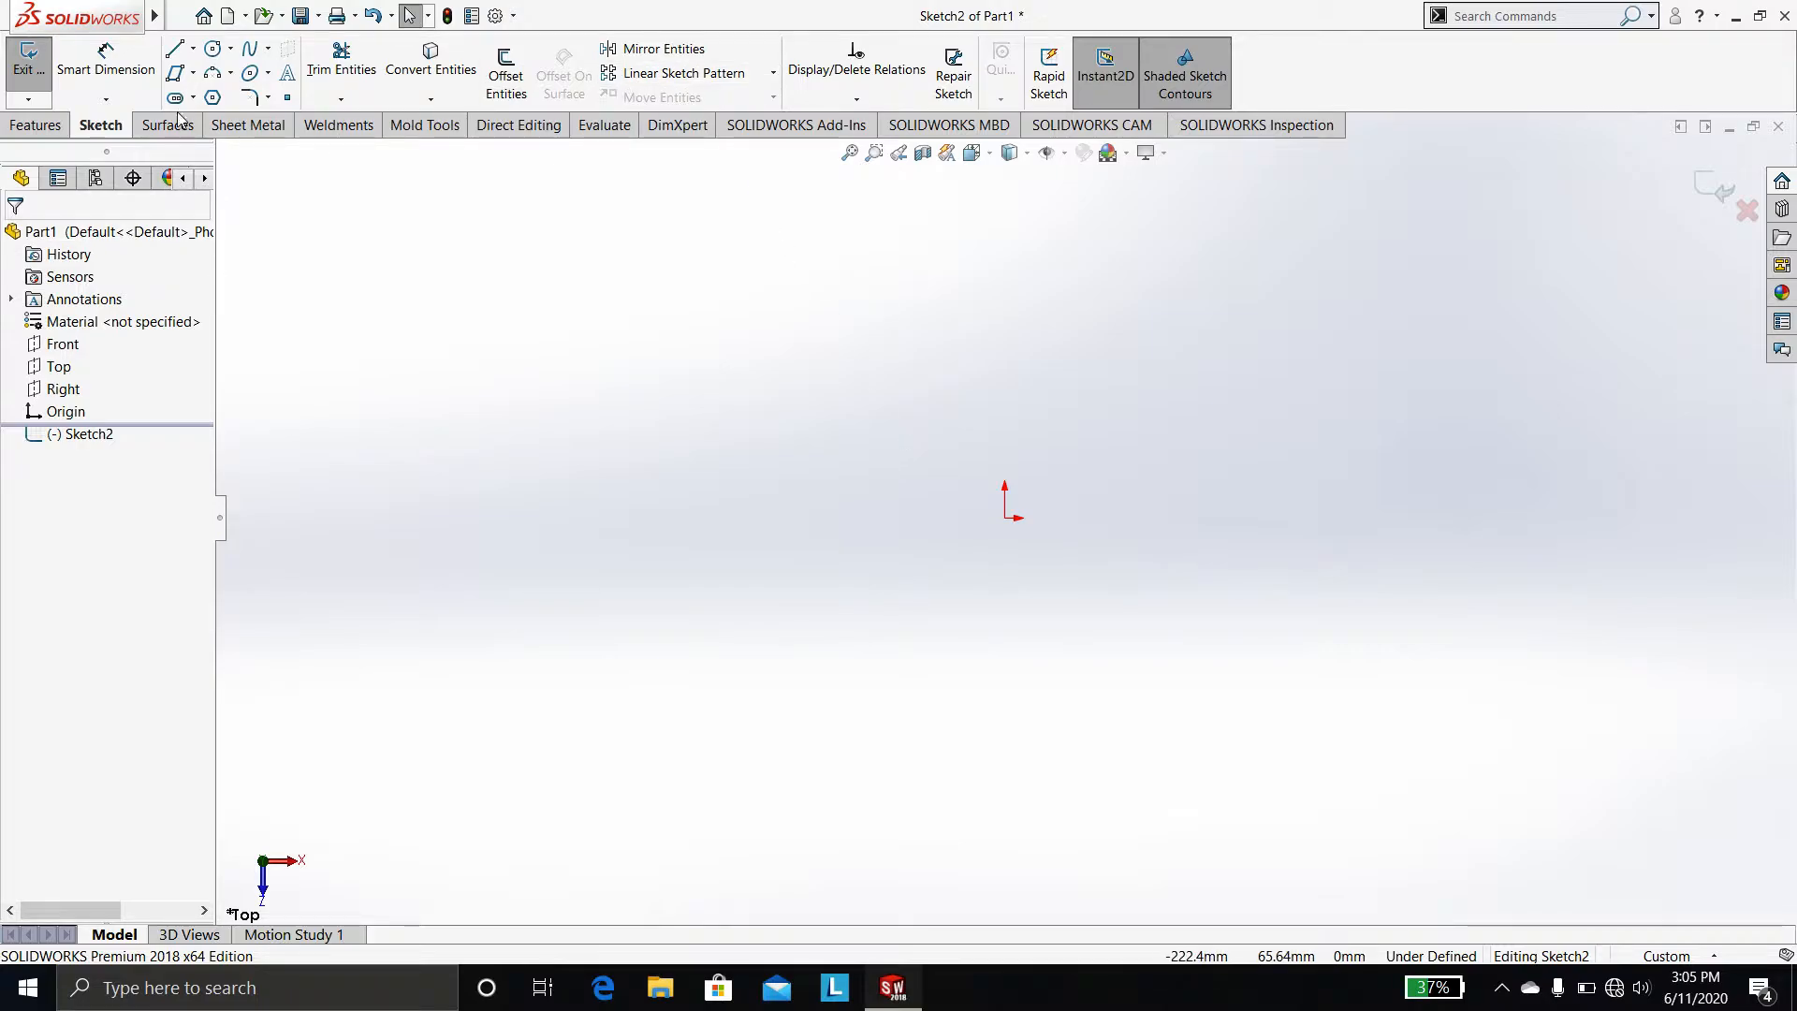
Sketch a vertical line about 90 mm long upward from the origin
{"action": "left_click", "coordinate": [176, 50]}
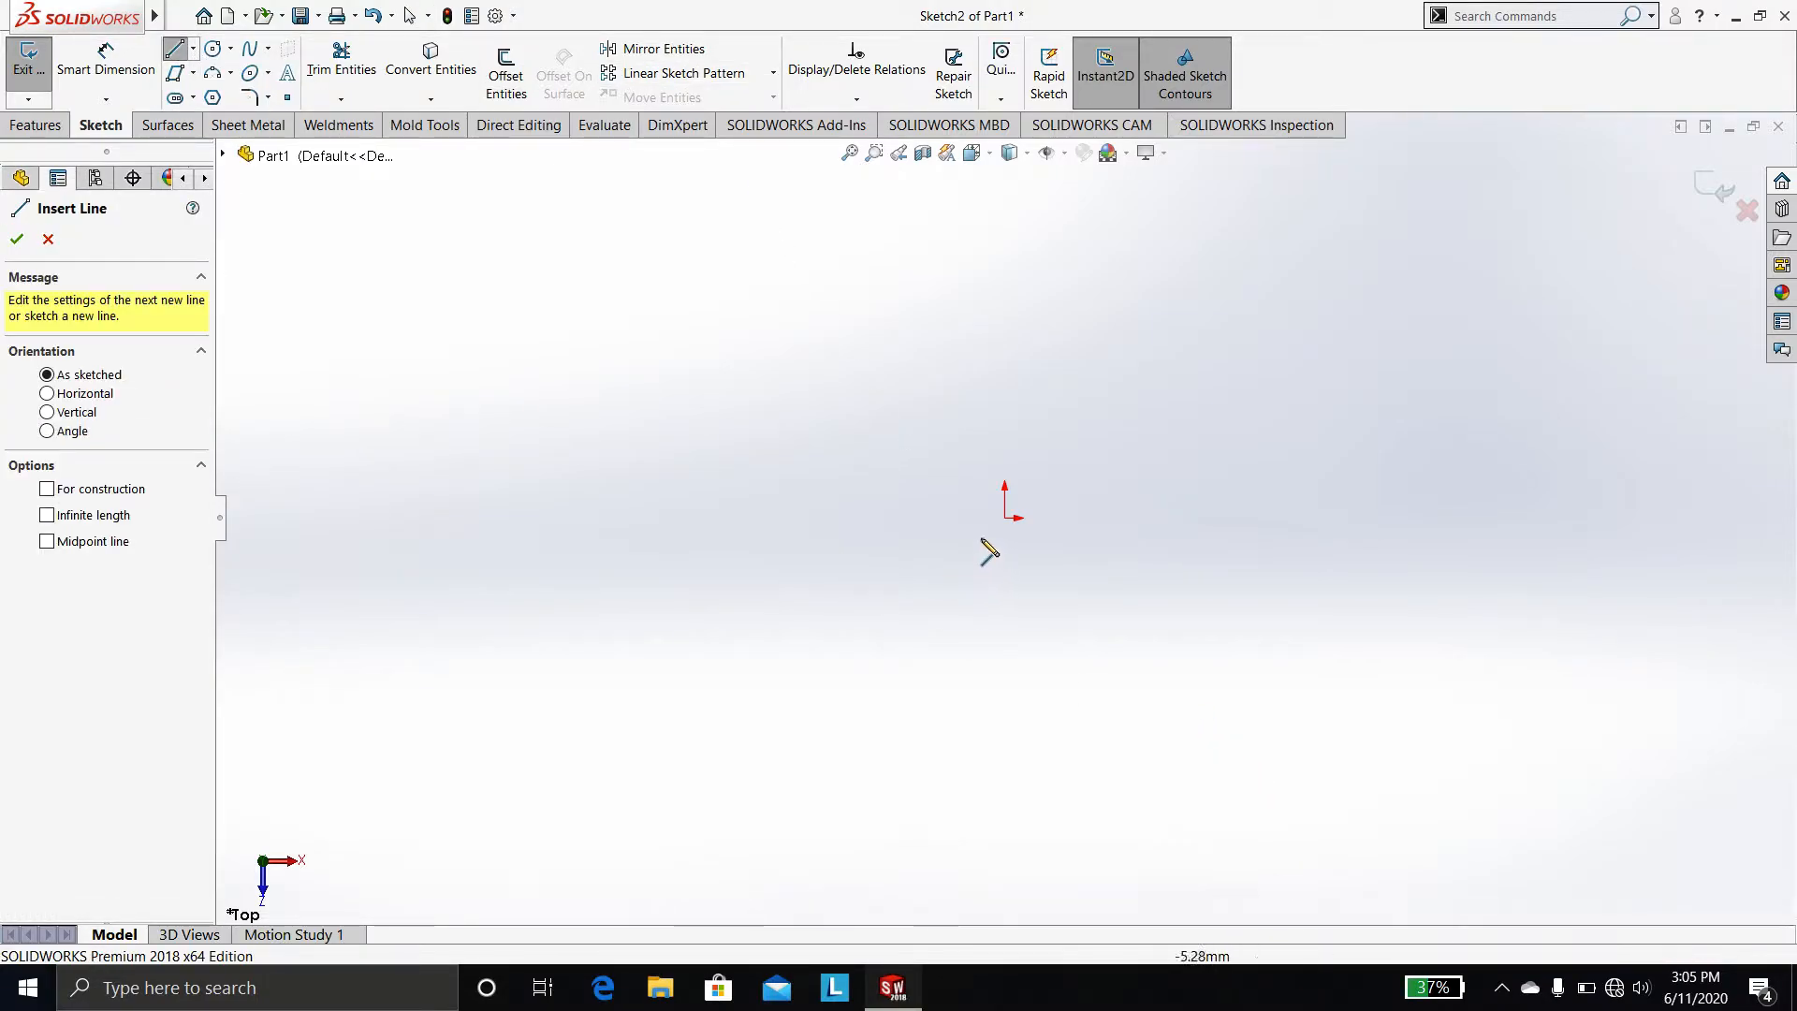
{"action": "left_click", "coordinate": [1005, 517]}
{"action": "left_click", "coordinate": [1004, 198]}
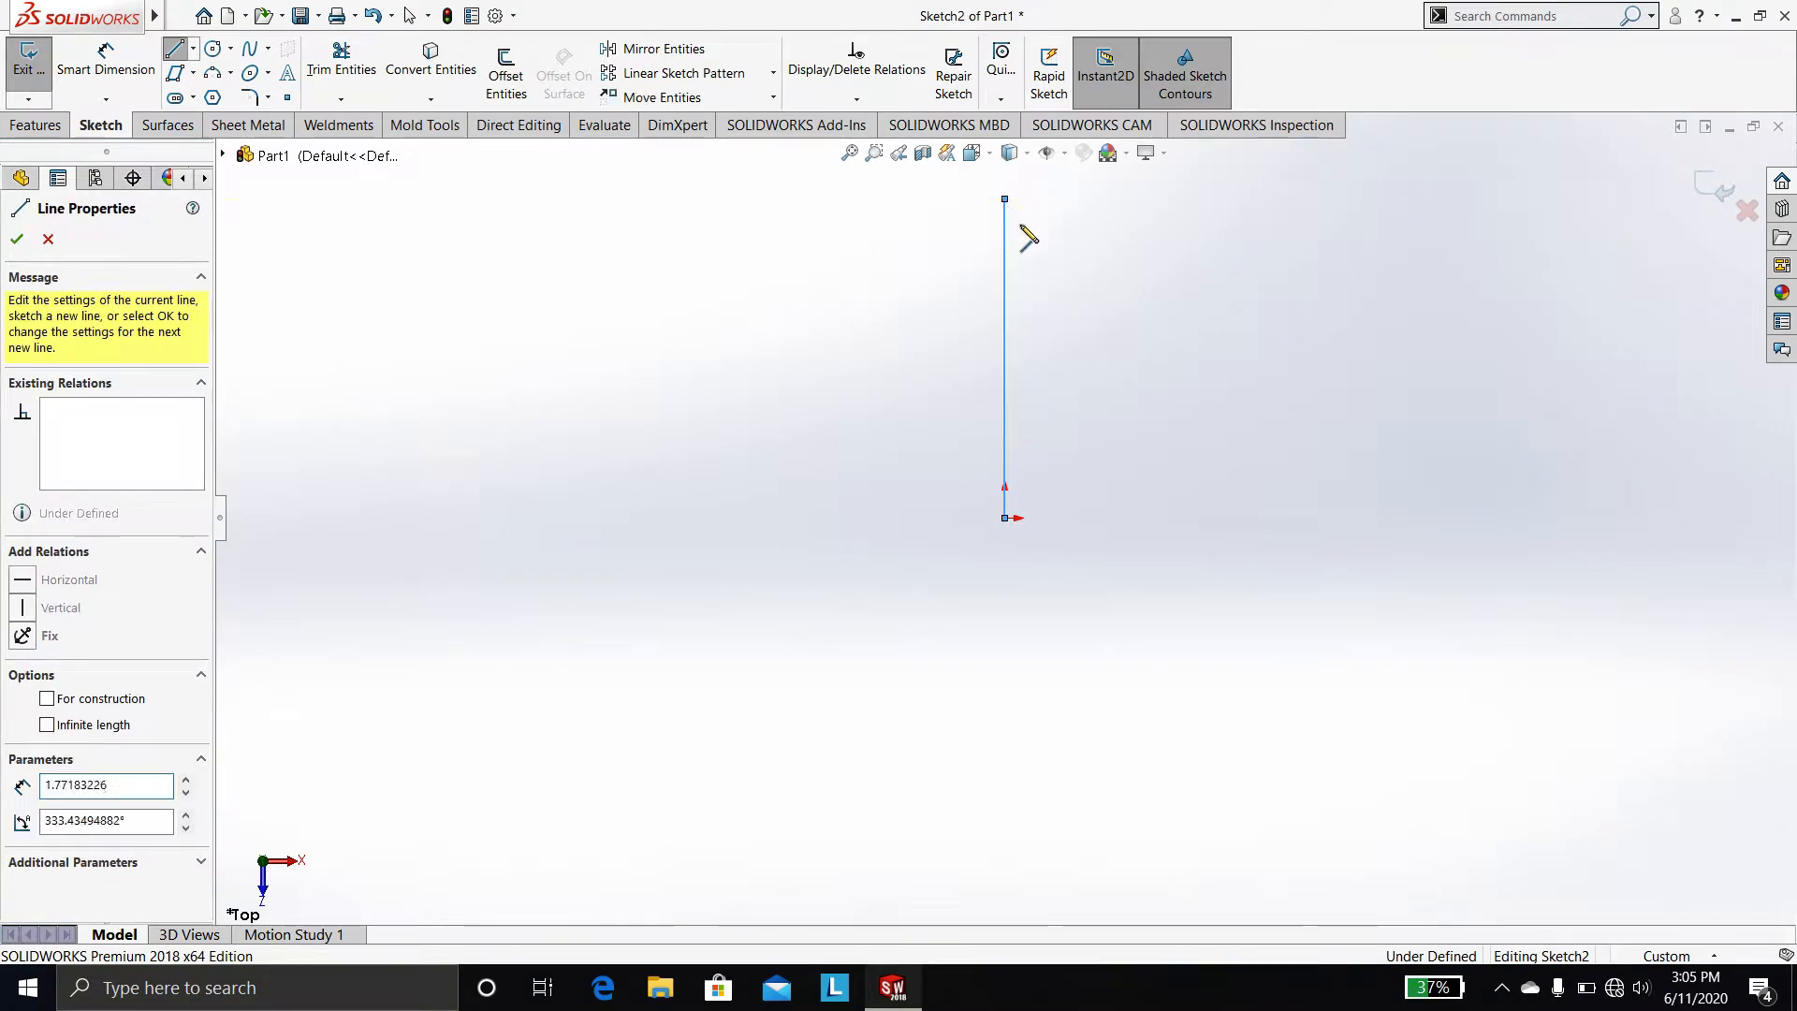
{"action": "key", "text": "Escape"}
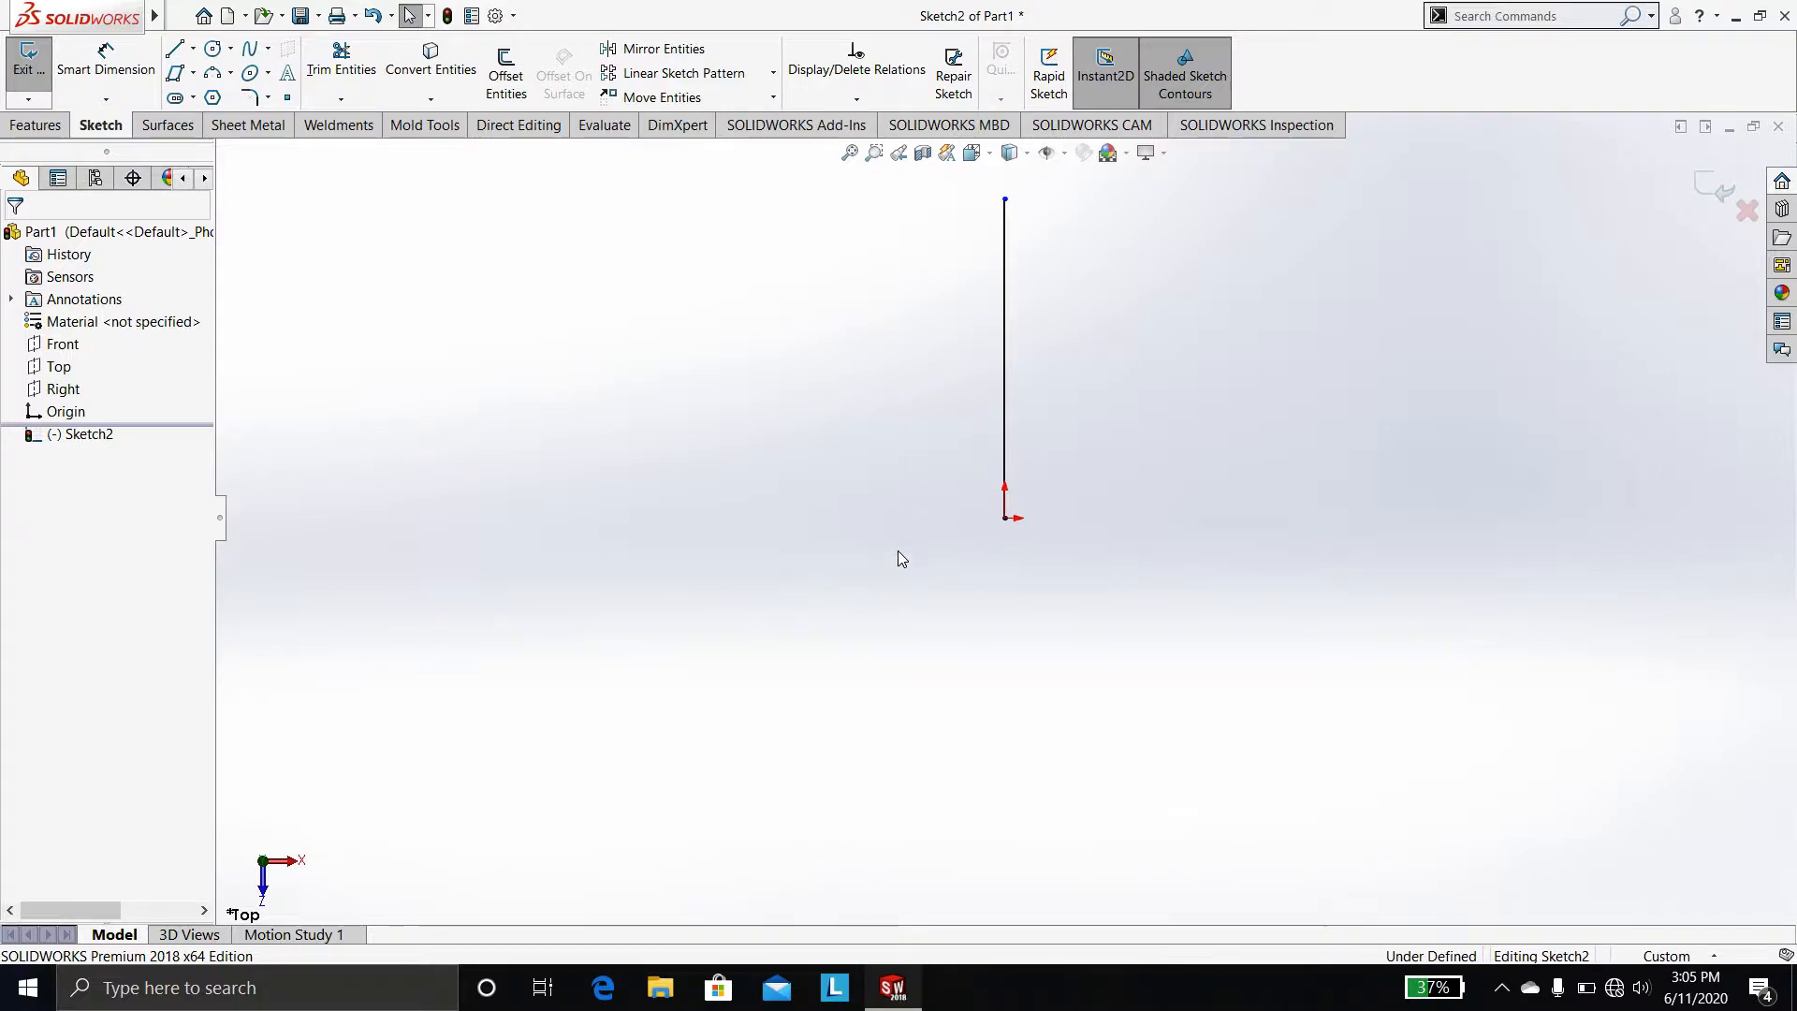
{"action": "right_click_drag", "start_coordinate": [896, 550], "coordinate": [901, 536]}
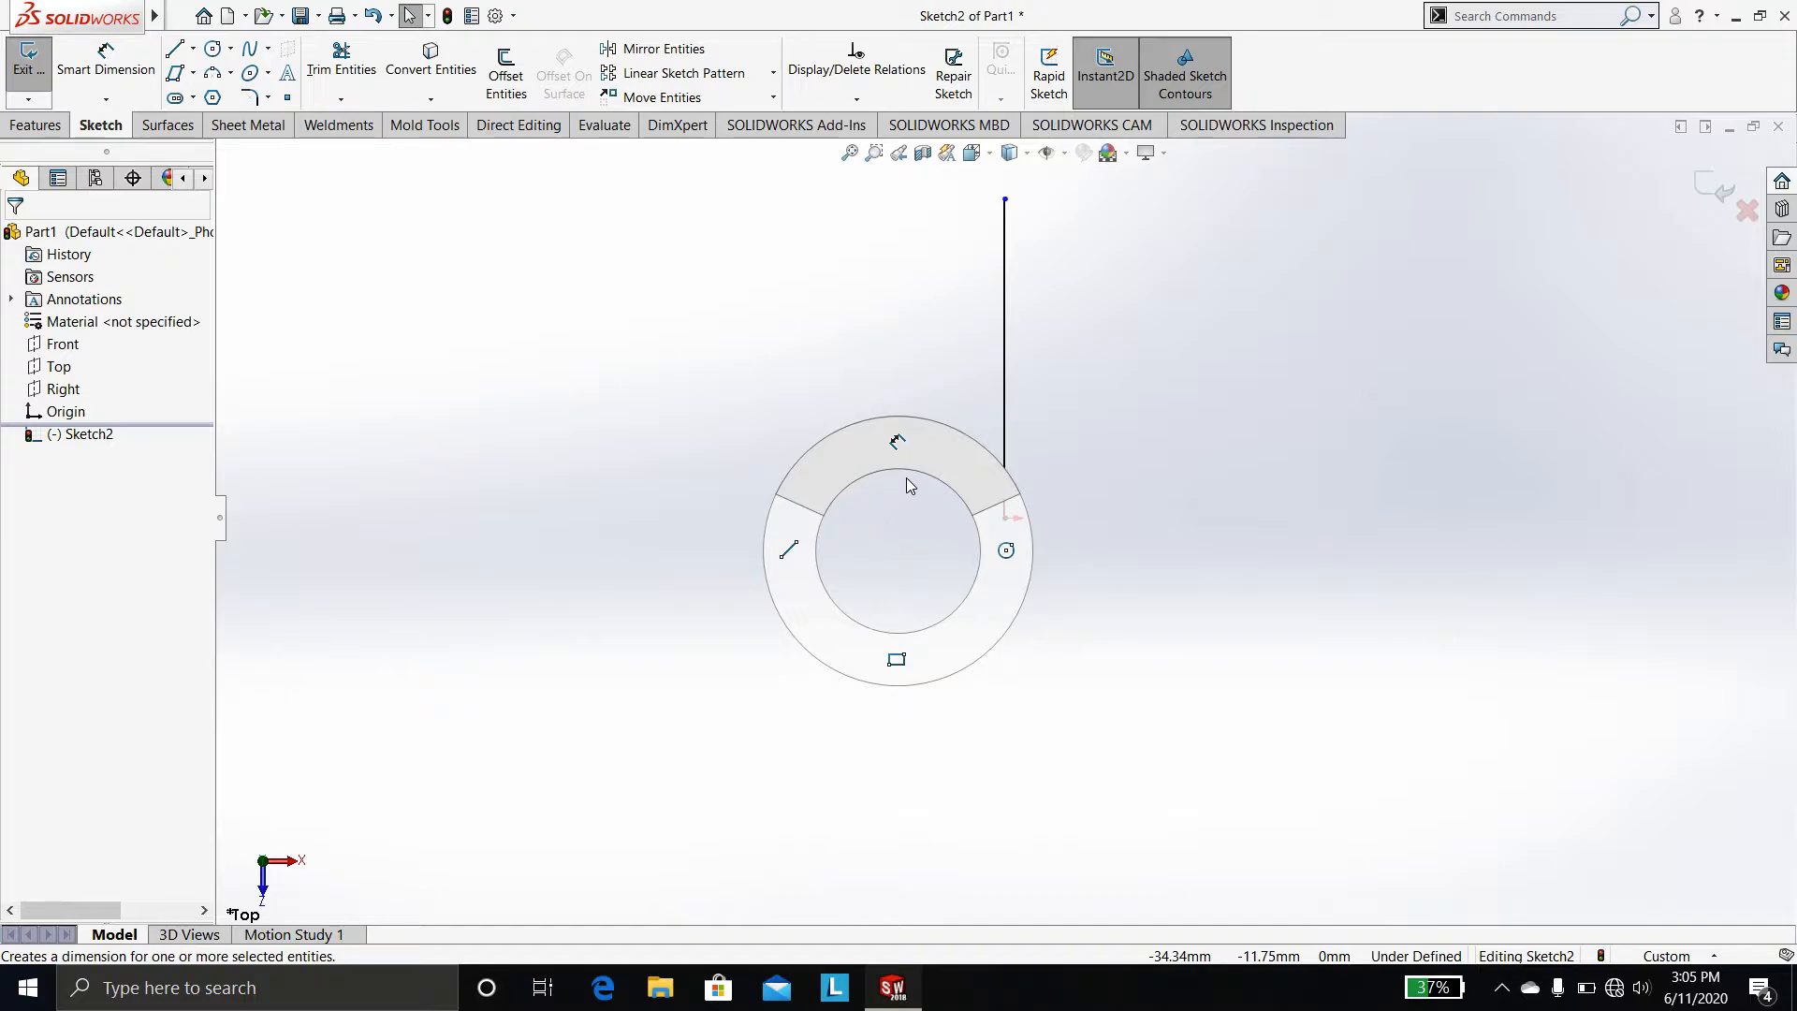
{"action": "right_click_drag", "start_coordinate": [906, 476], "coordinate": [985, 559]}
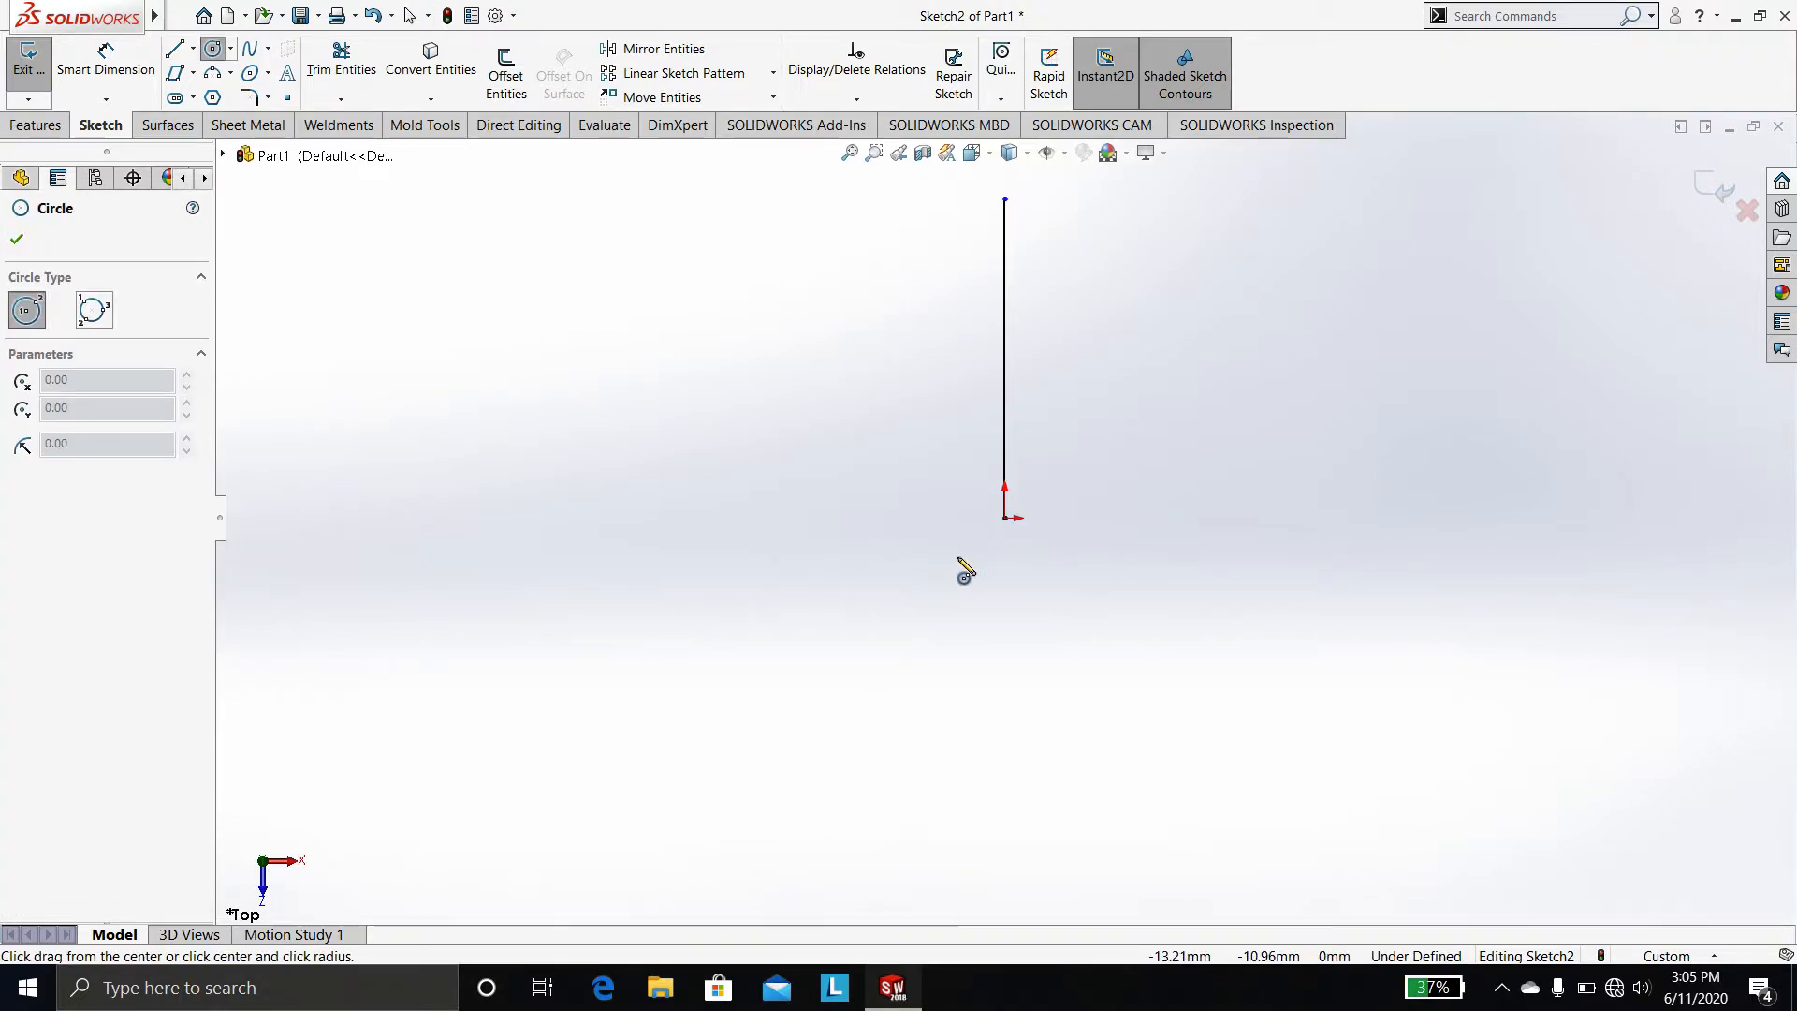
{"action": "key", "text": "Escape"}
Sketch a second vertical line about 90 mm long to the right of the first, parallel to it
{"action": "right_click_drag", "start_coordinate": [957, 558], "coordinate": [858, 561]}
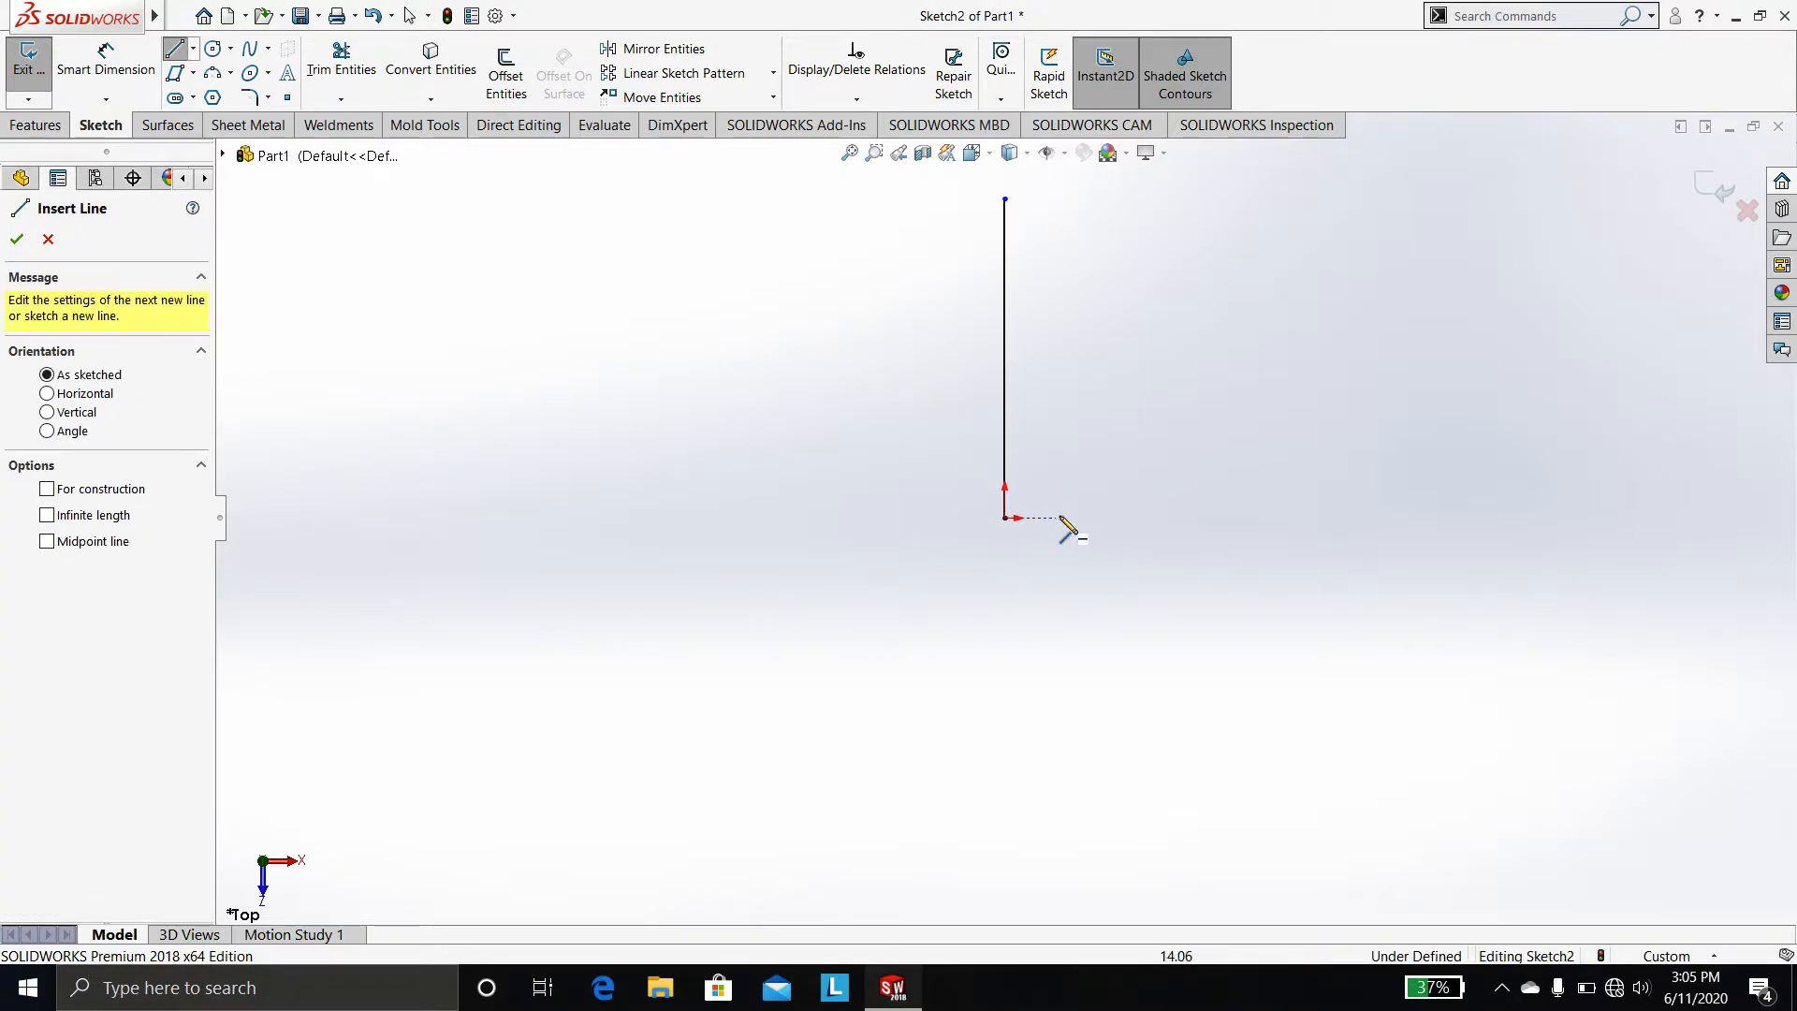
{"action": "left_click", "coordinate": [1097, 517]}
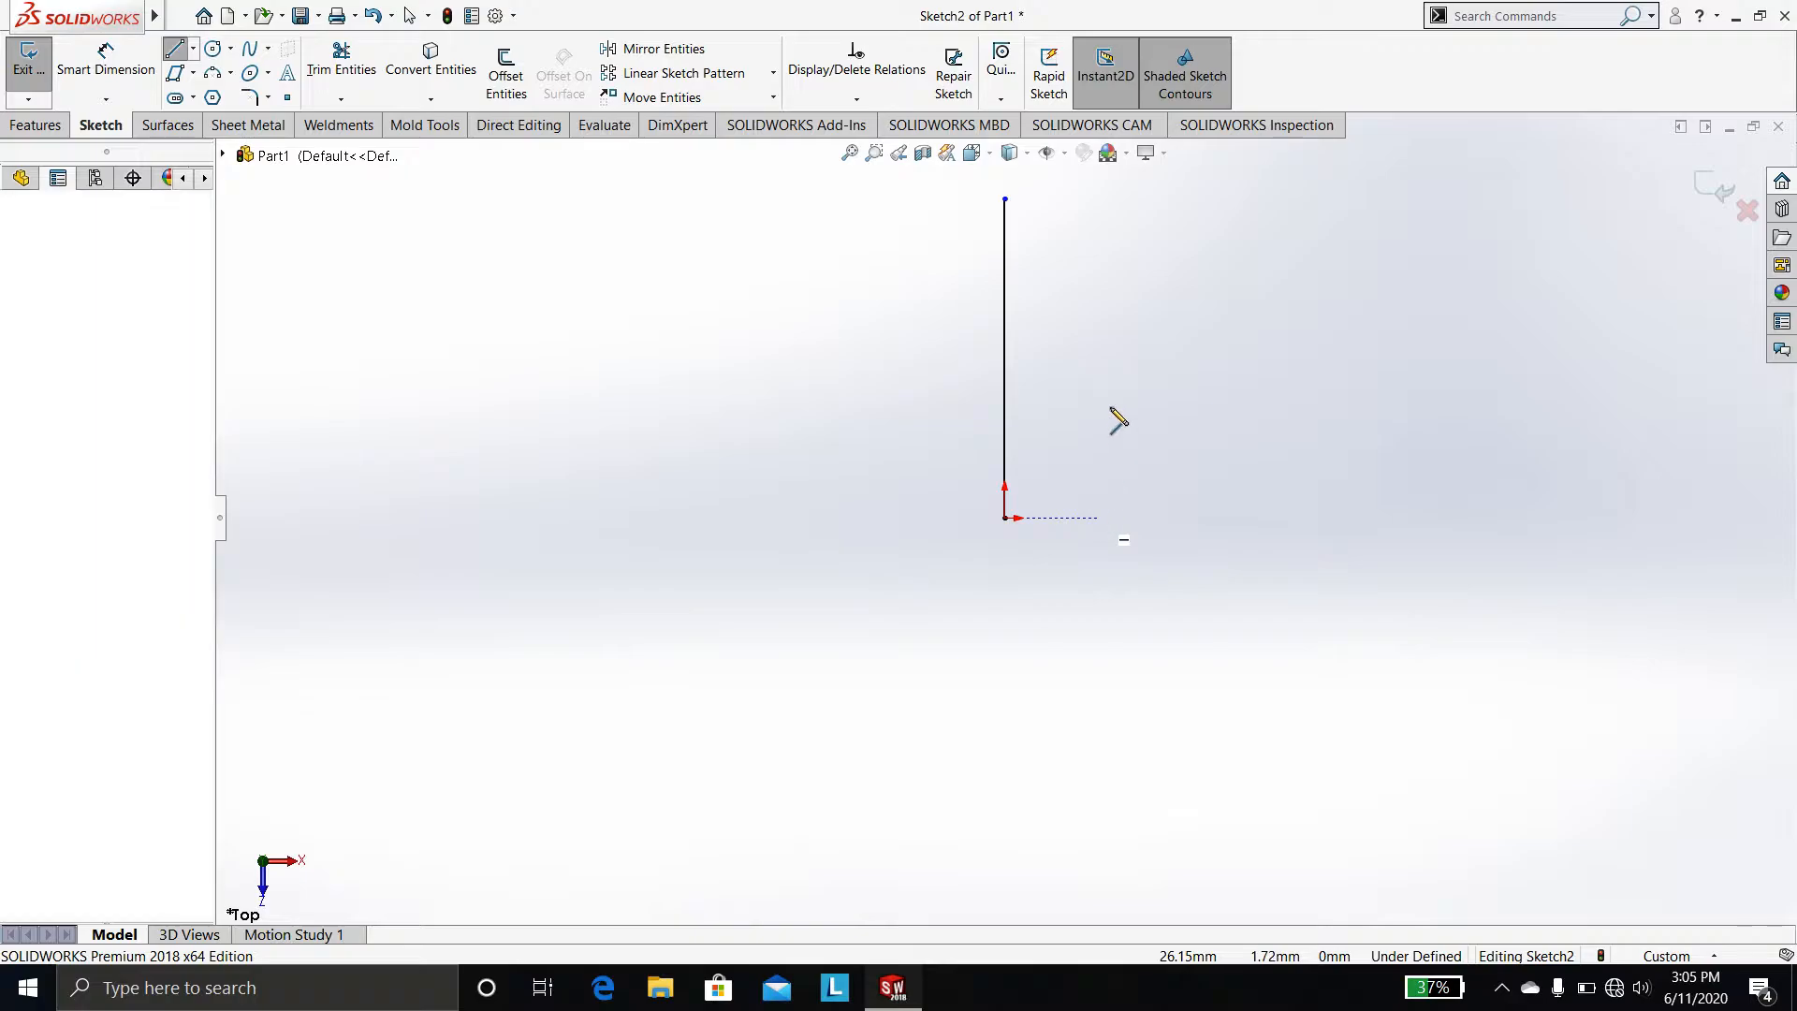
{"action": "left_click", "coordinate": [1097, 198]}
{"action": "key", "text": "Escape"}
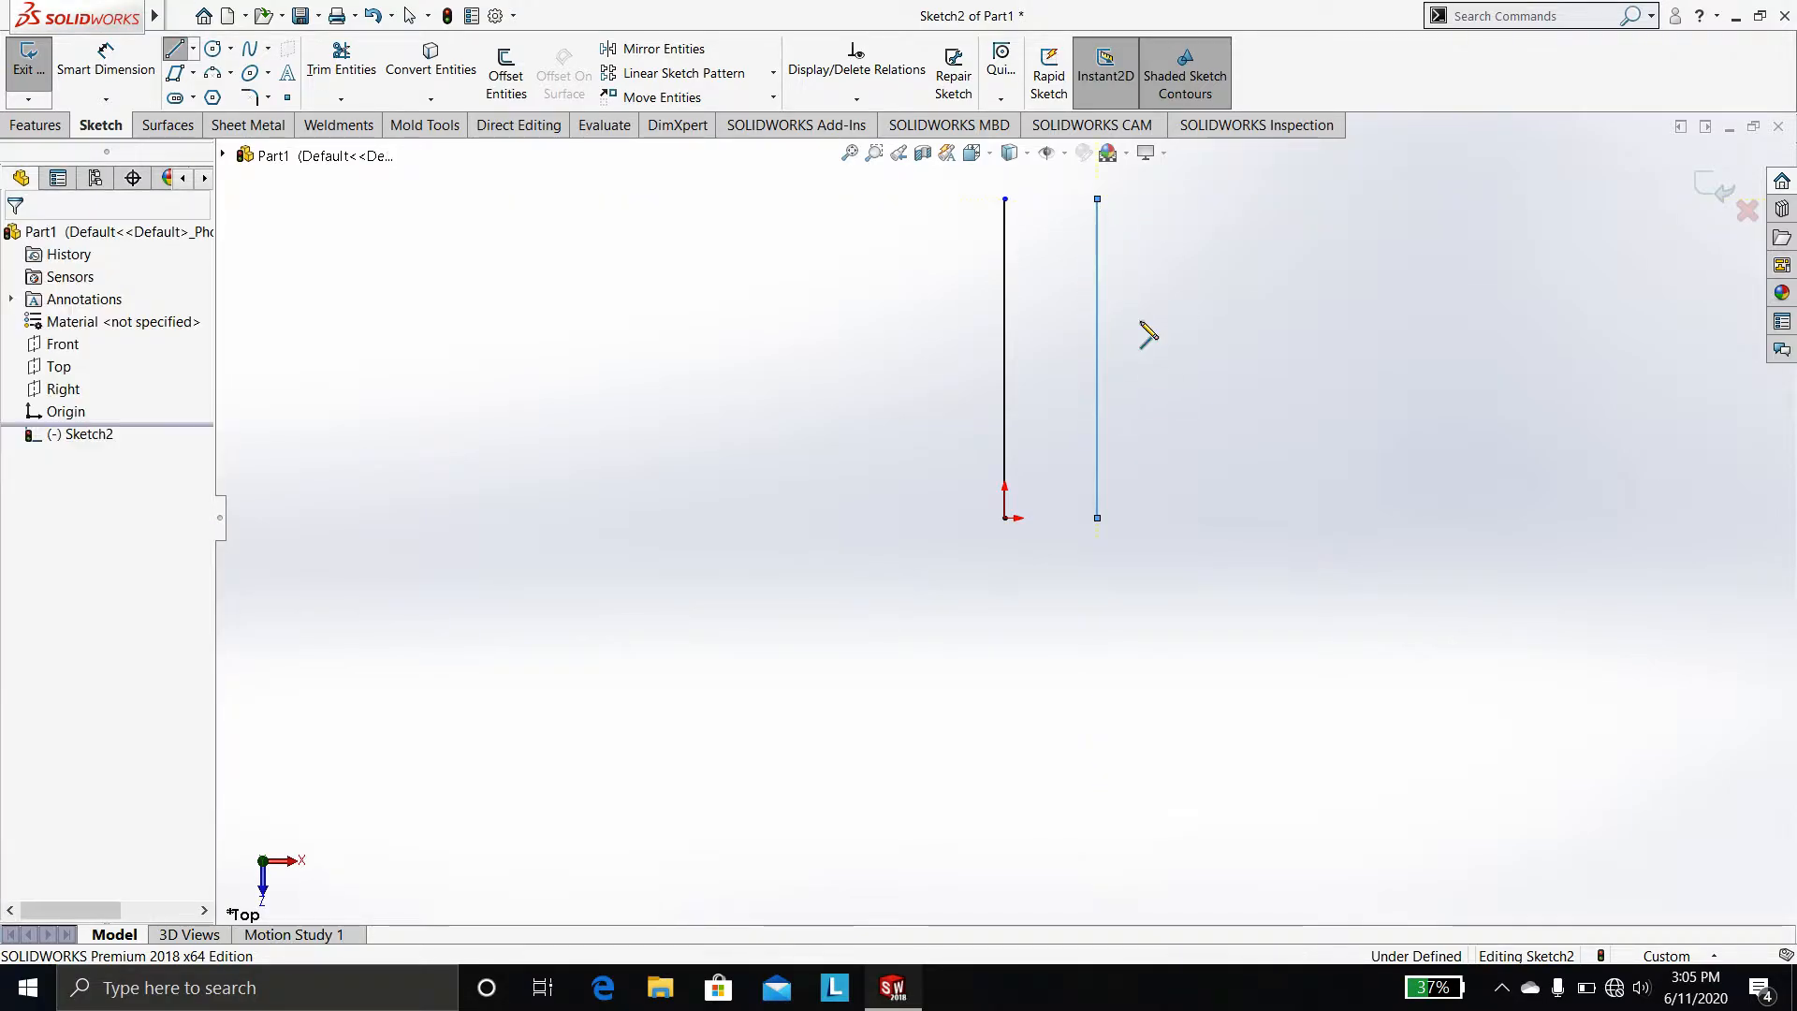
Try to mirror both vertical lines, then cancel the mirror
{"action": "key", "text": "f"}
{"action": "scroll", "coordinate": [1260, 410], "scroll_direction": "down", "scroll_amount": 1}
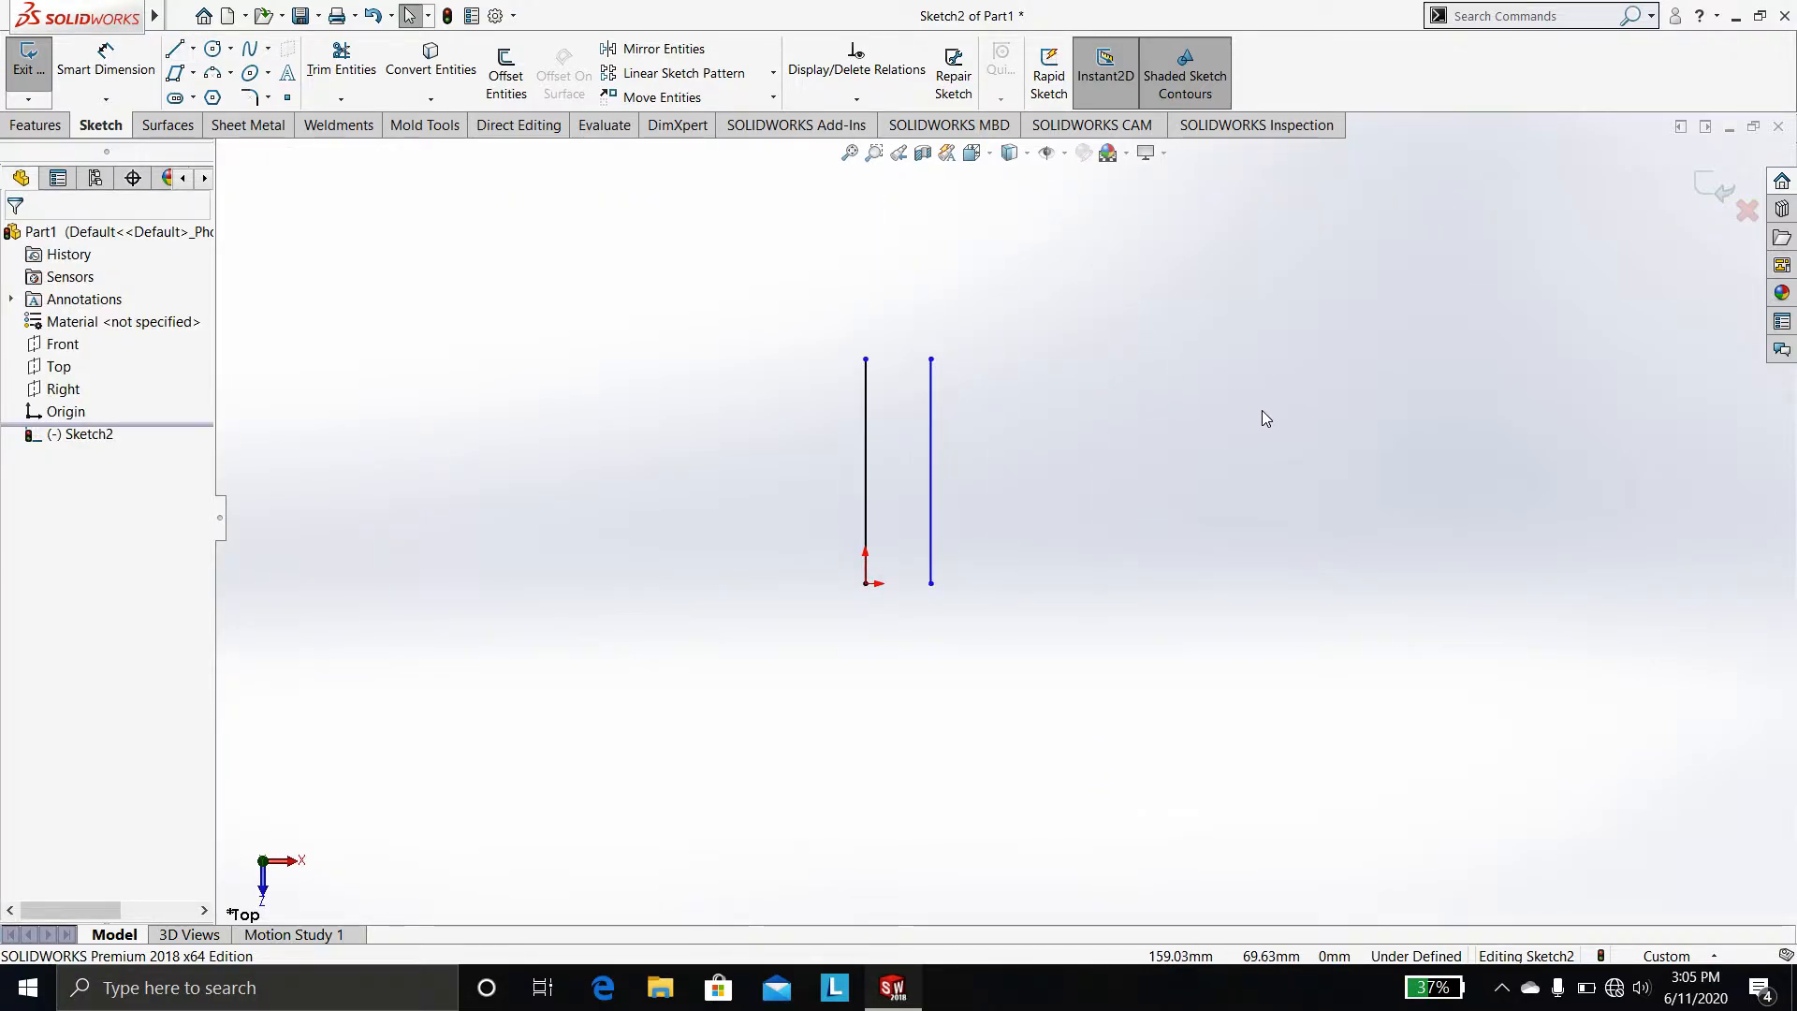
{"action": "scroll", "coordinate": [1216, 440], "scroll_direction": "down", "scroll_amount": 1}
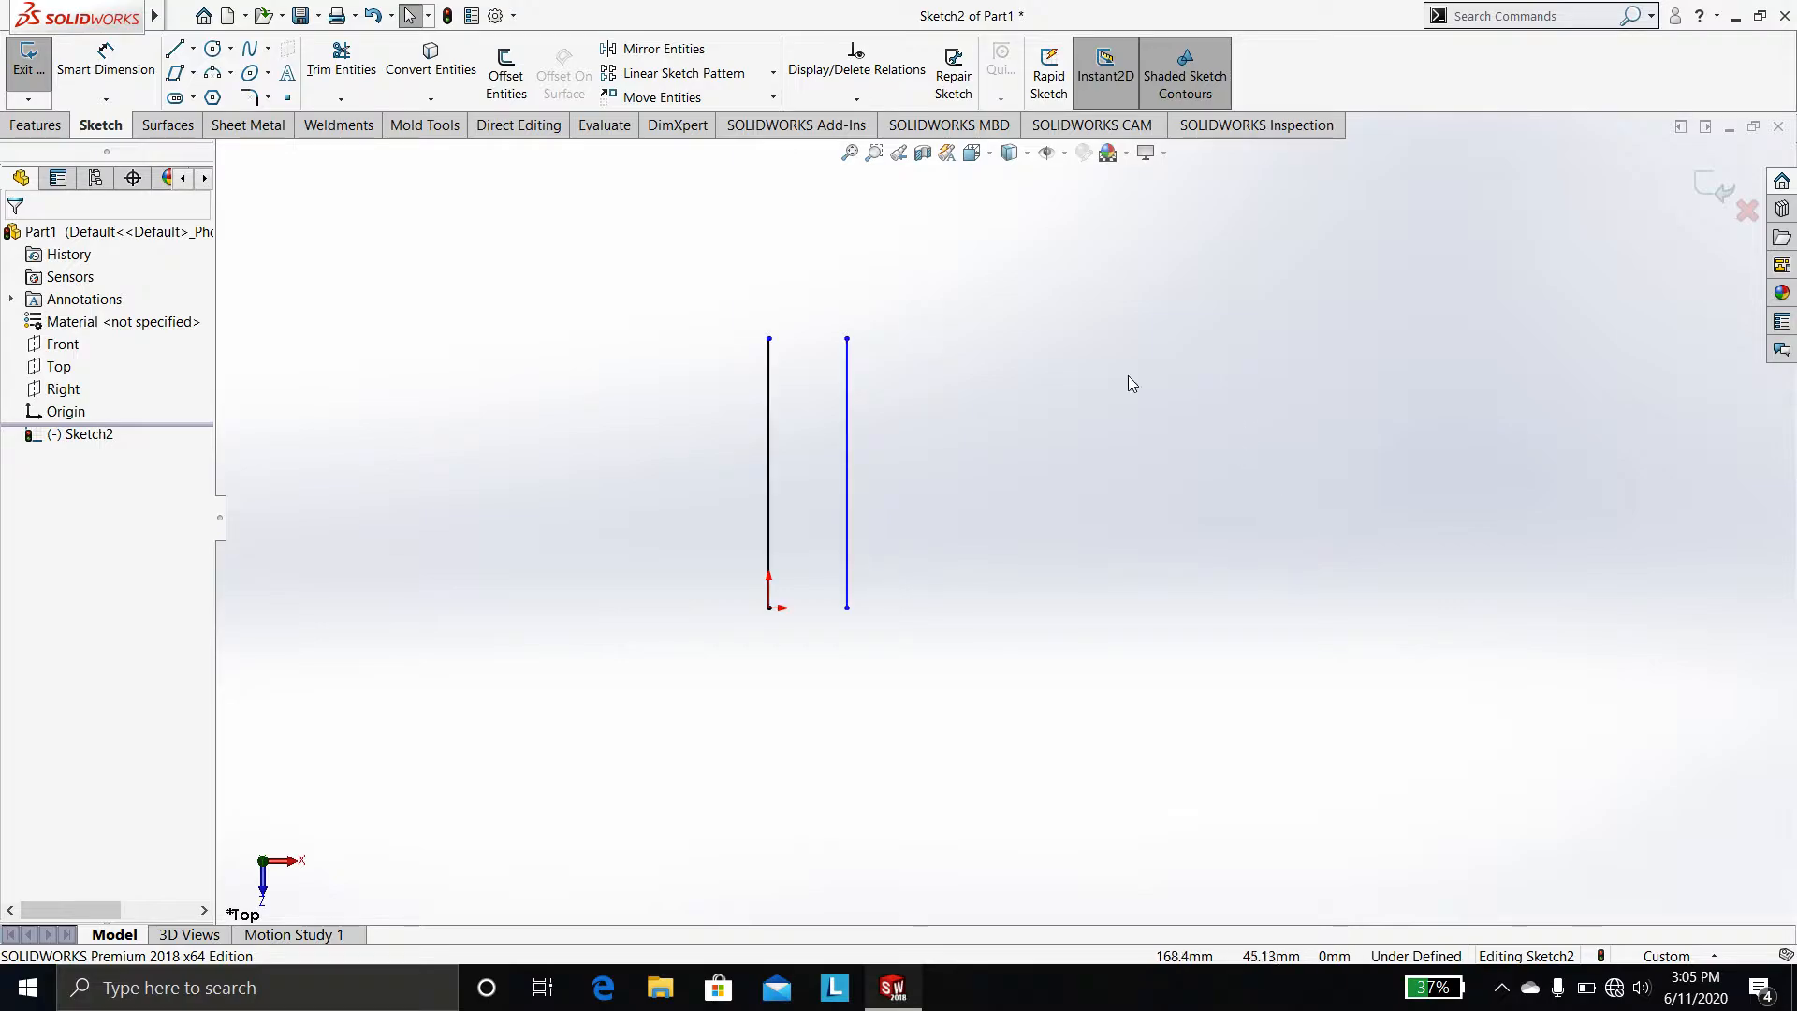
{"action": "left_click", "coordinate": [659, 48]}
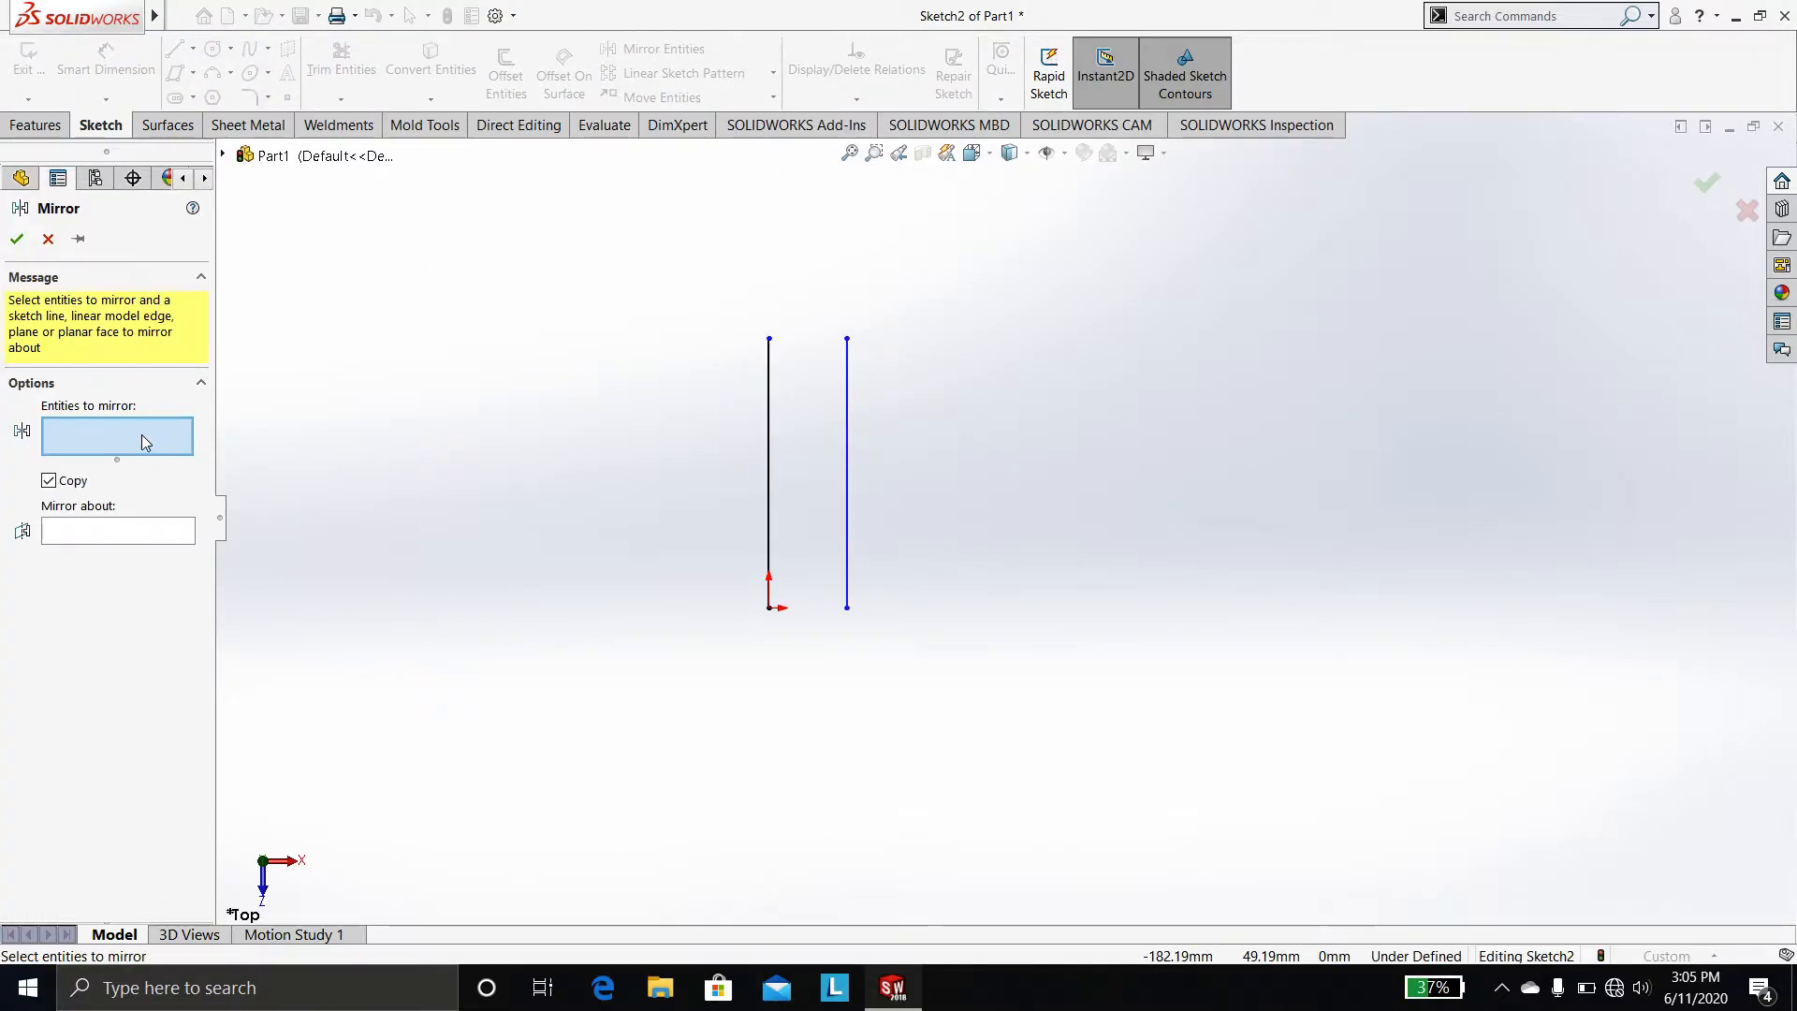
{"action": "left_click", "coordinate": [767, 449]}
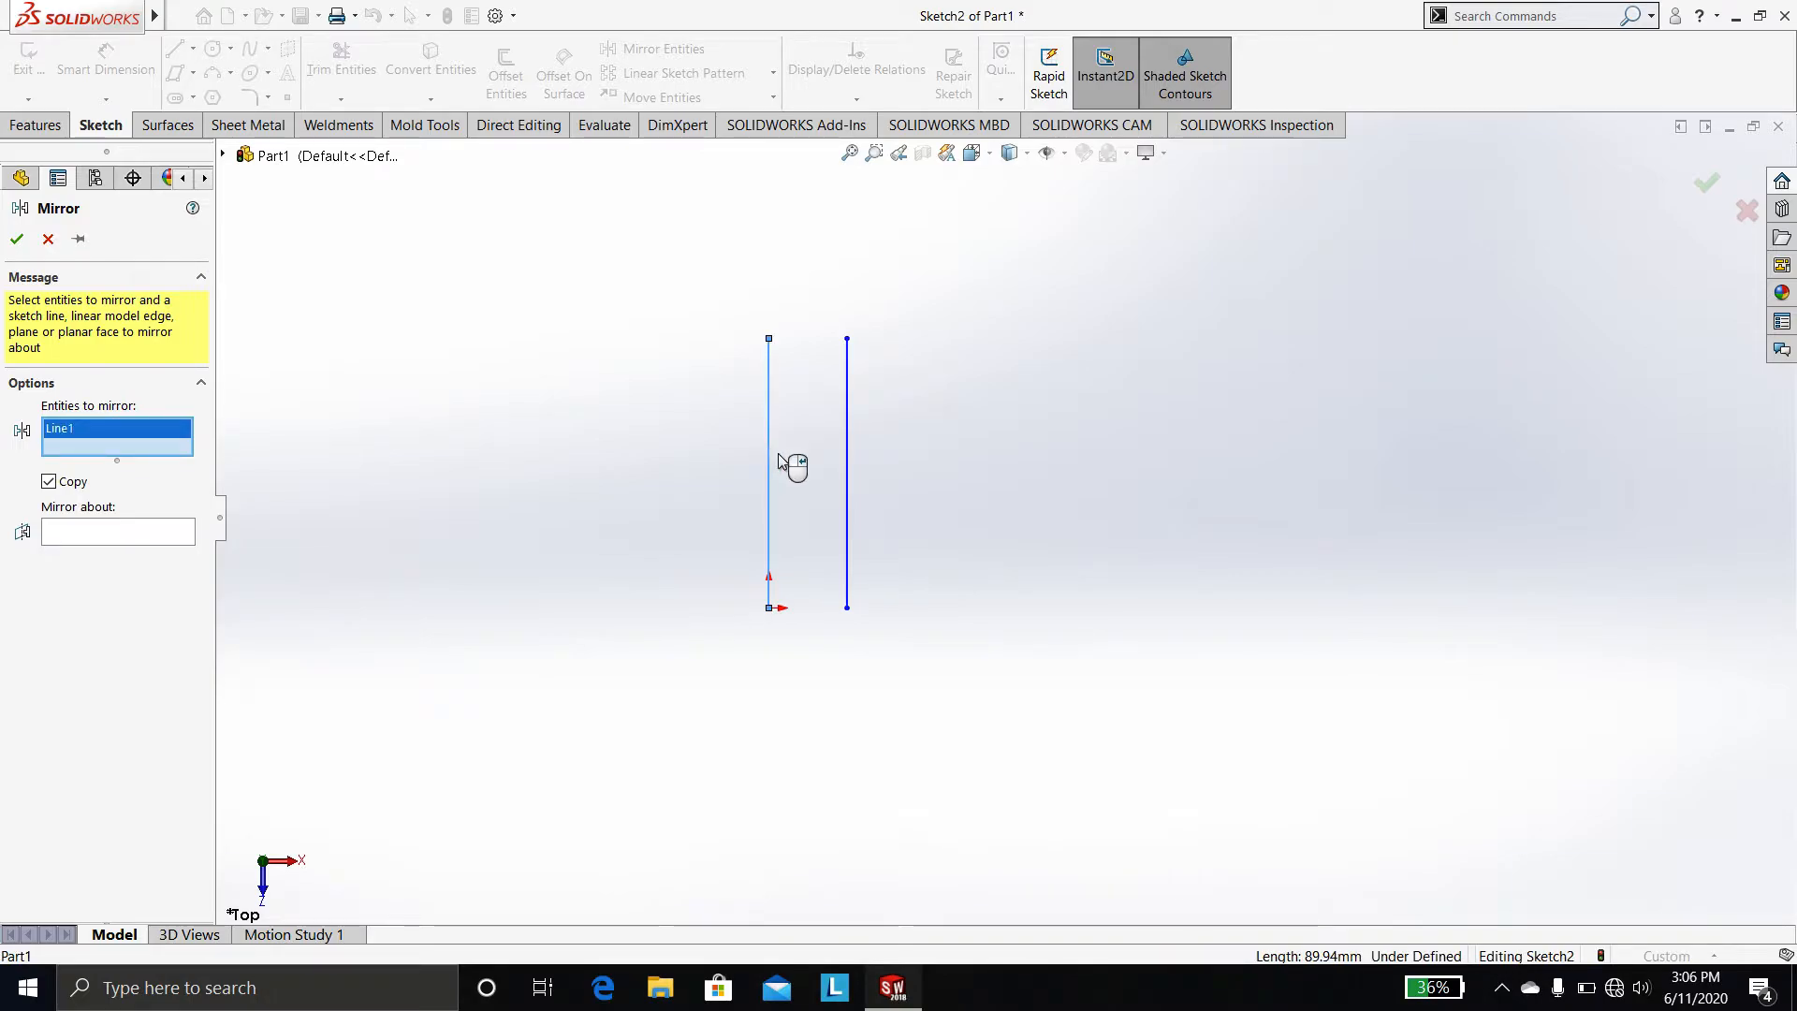
{"action": "left_click", "coordinate": [848, 452]}
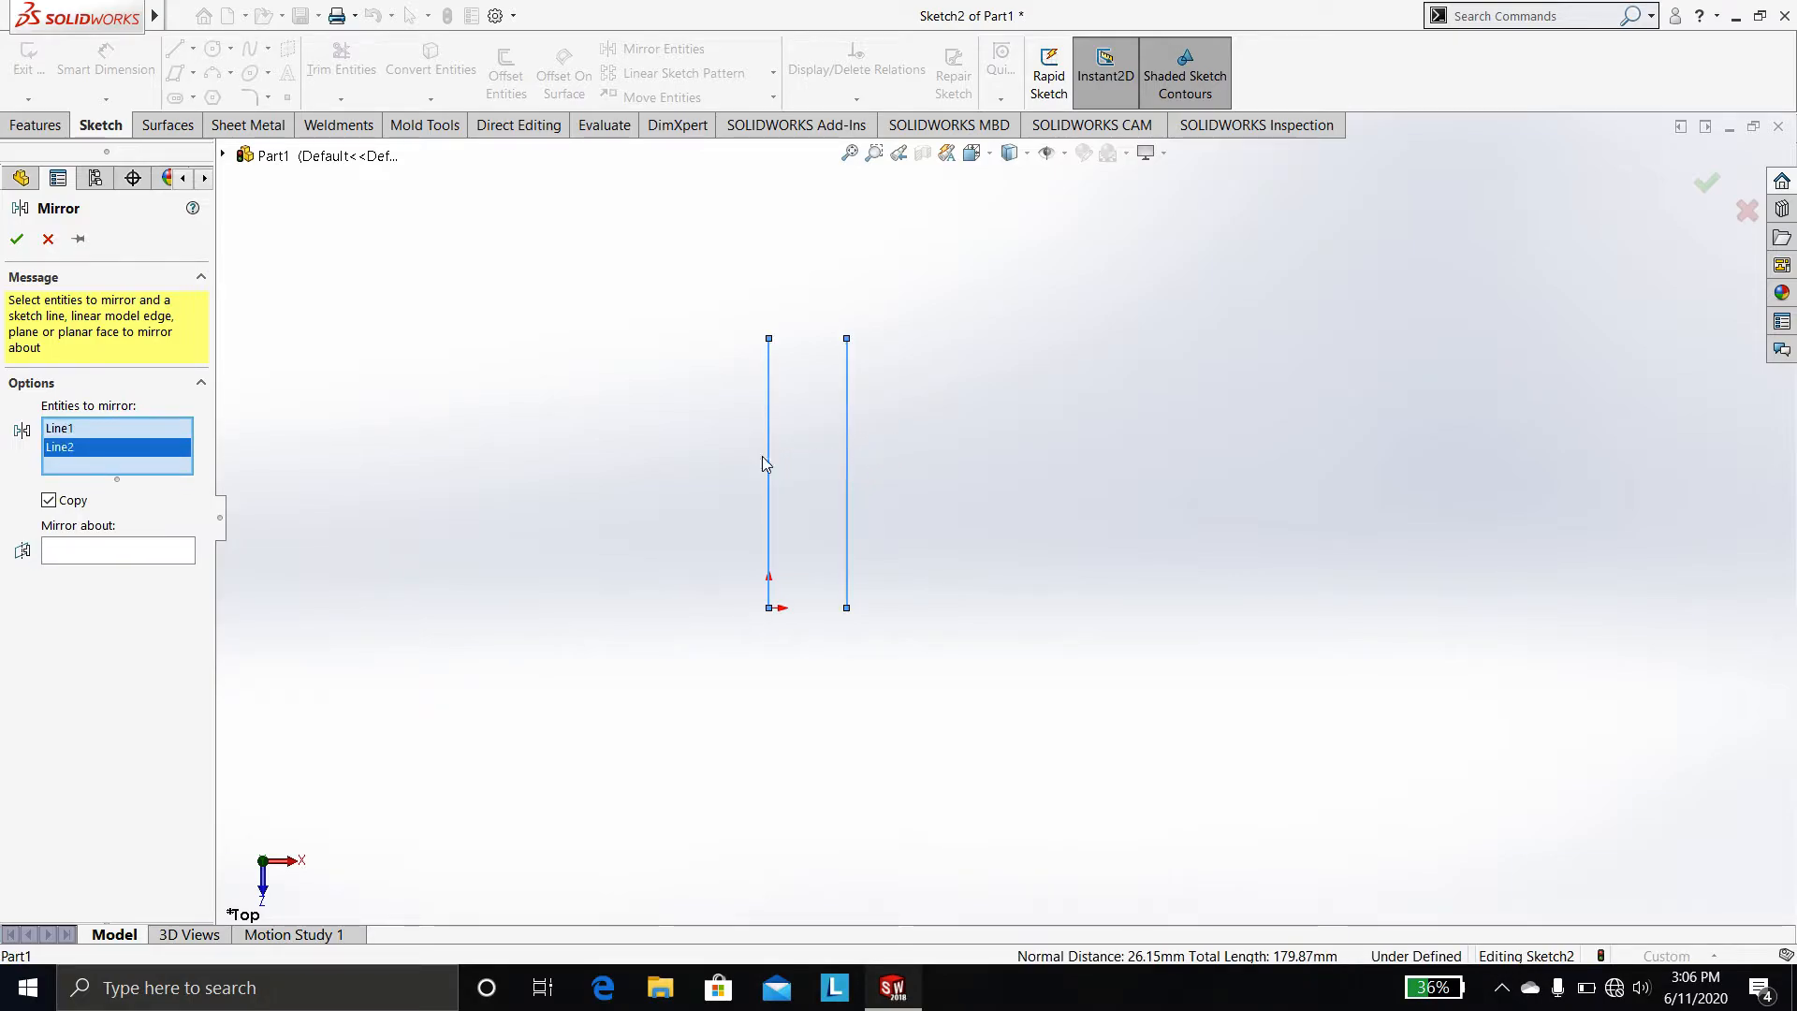
{"action": "key", "text": "Escape"}
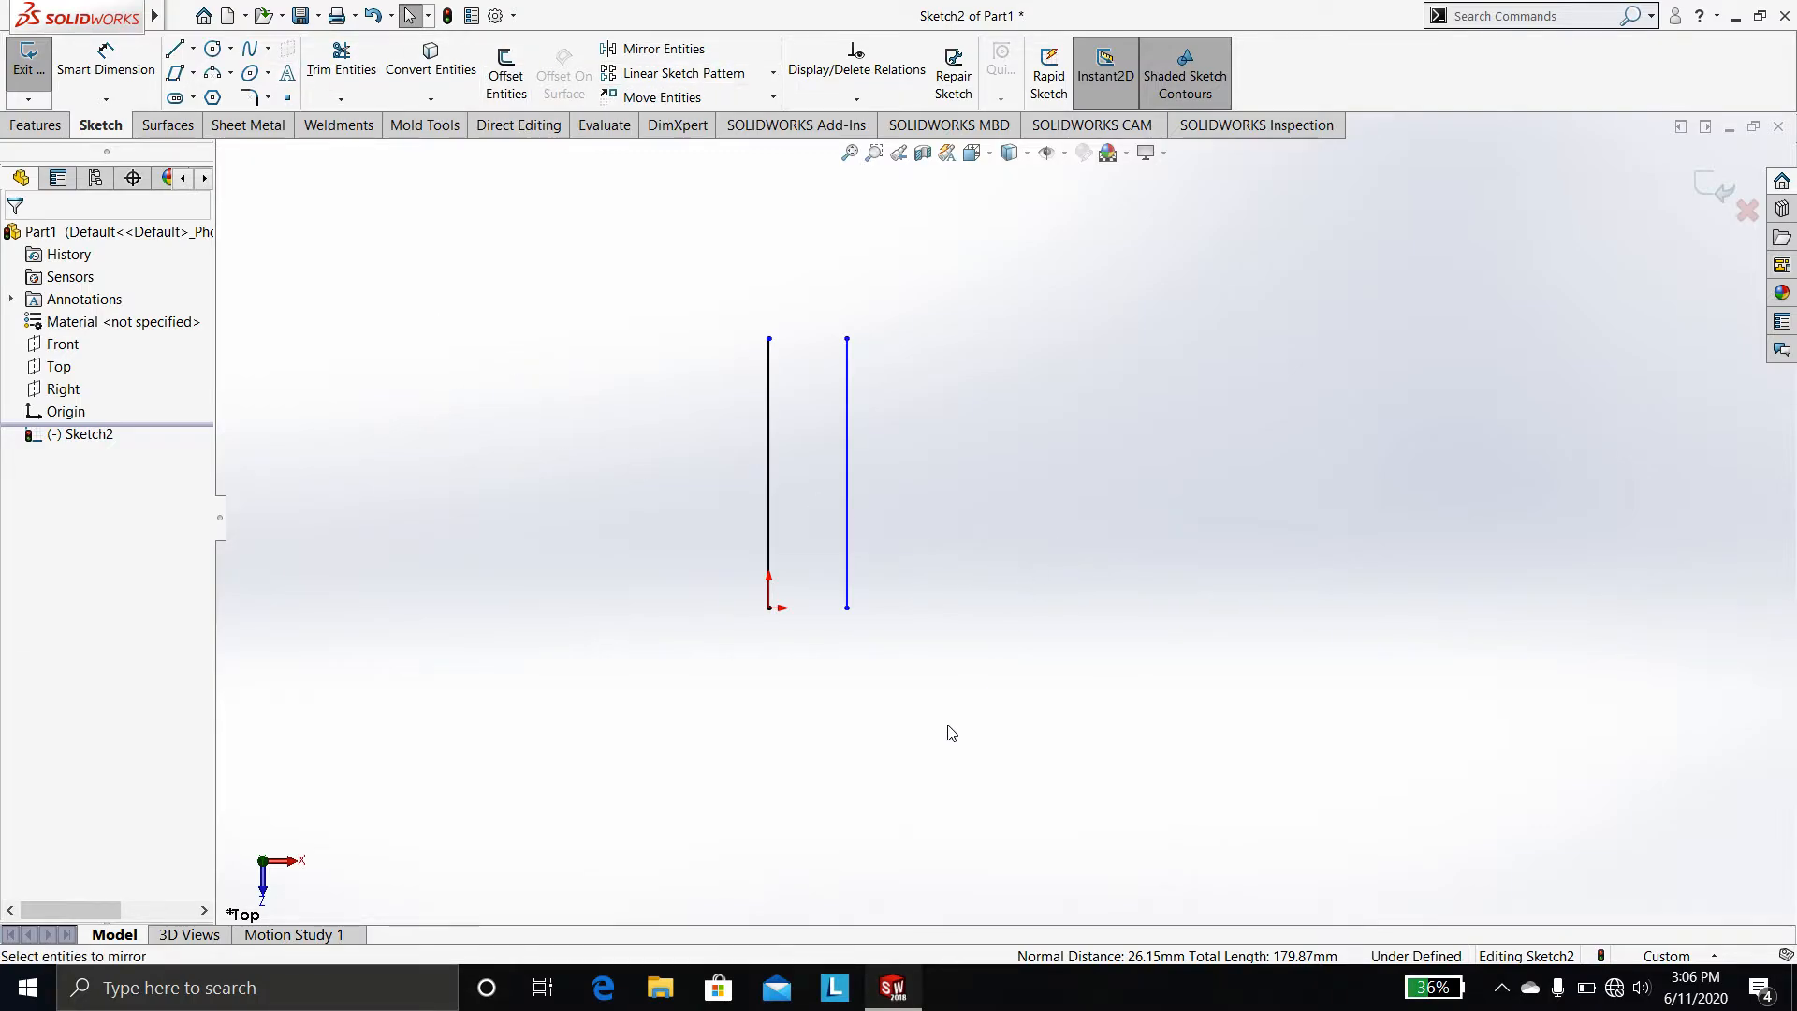
Draw a vertical construction line about 165 mm long to the right of the two lines
{"action": "right_click_drag", "start_coordinate": [945, 733], "coordinate": [842, 727]}
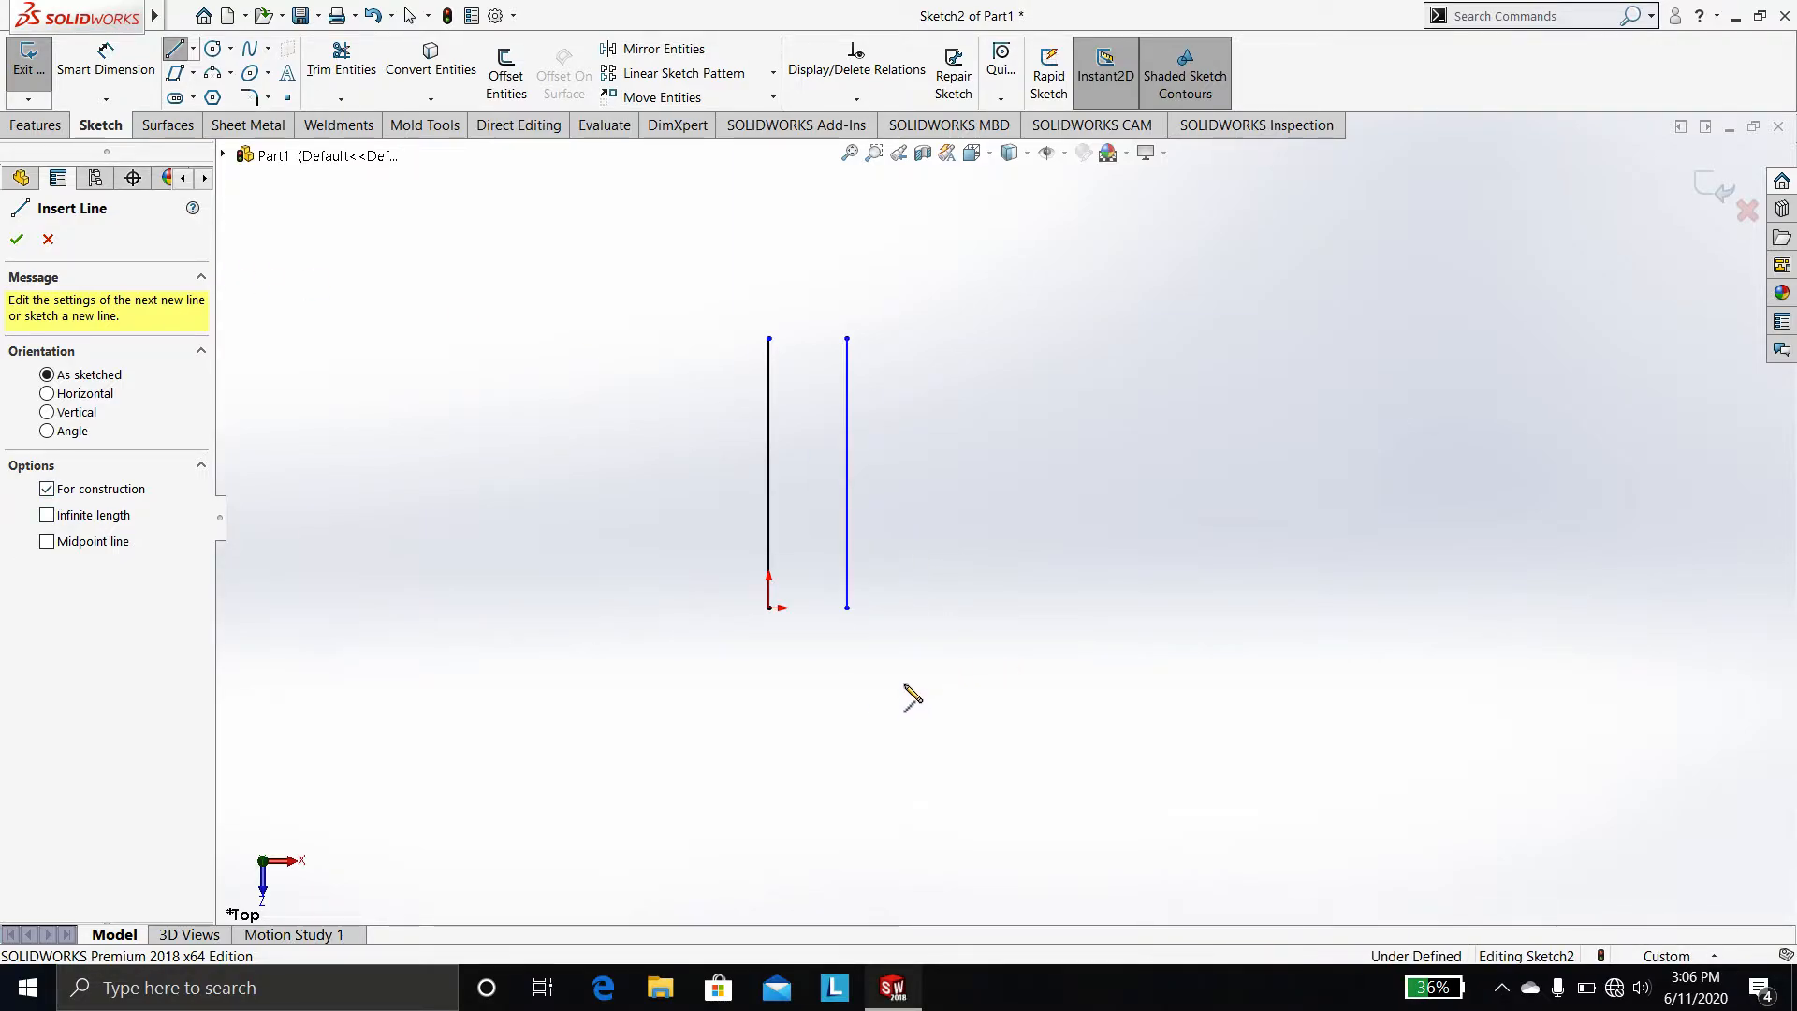
{"action": "left_click_drag", "start_coordinate": [904, 692], "coordinate": [904, 197]}
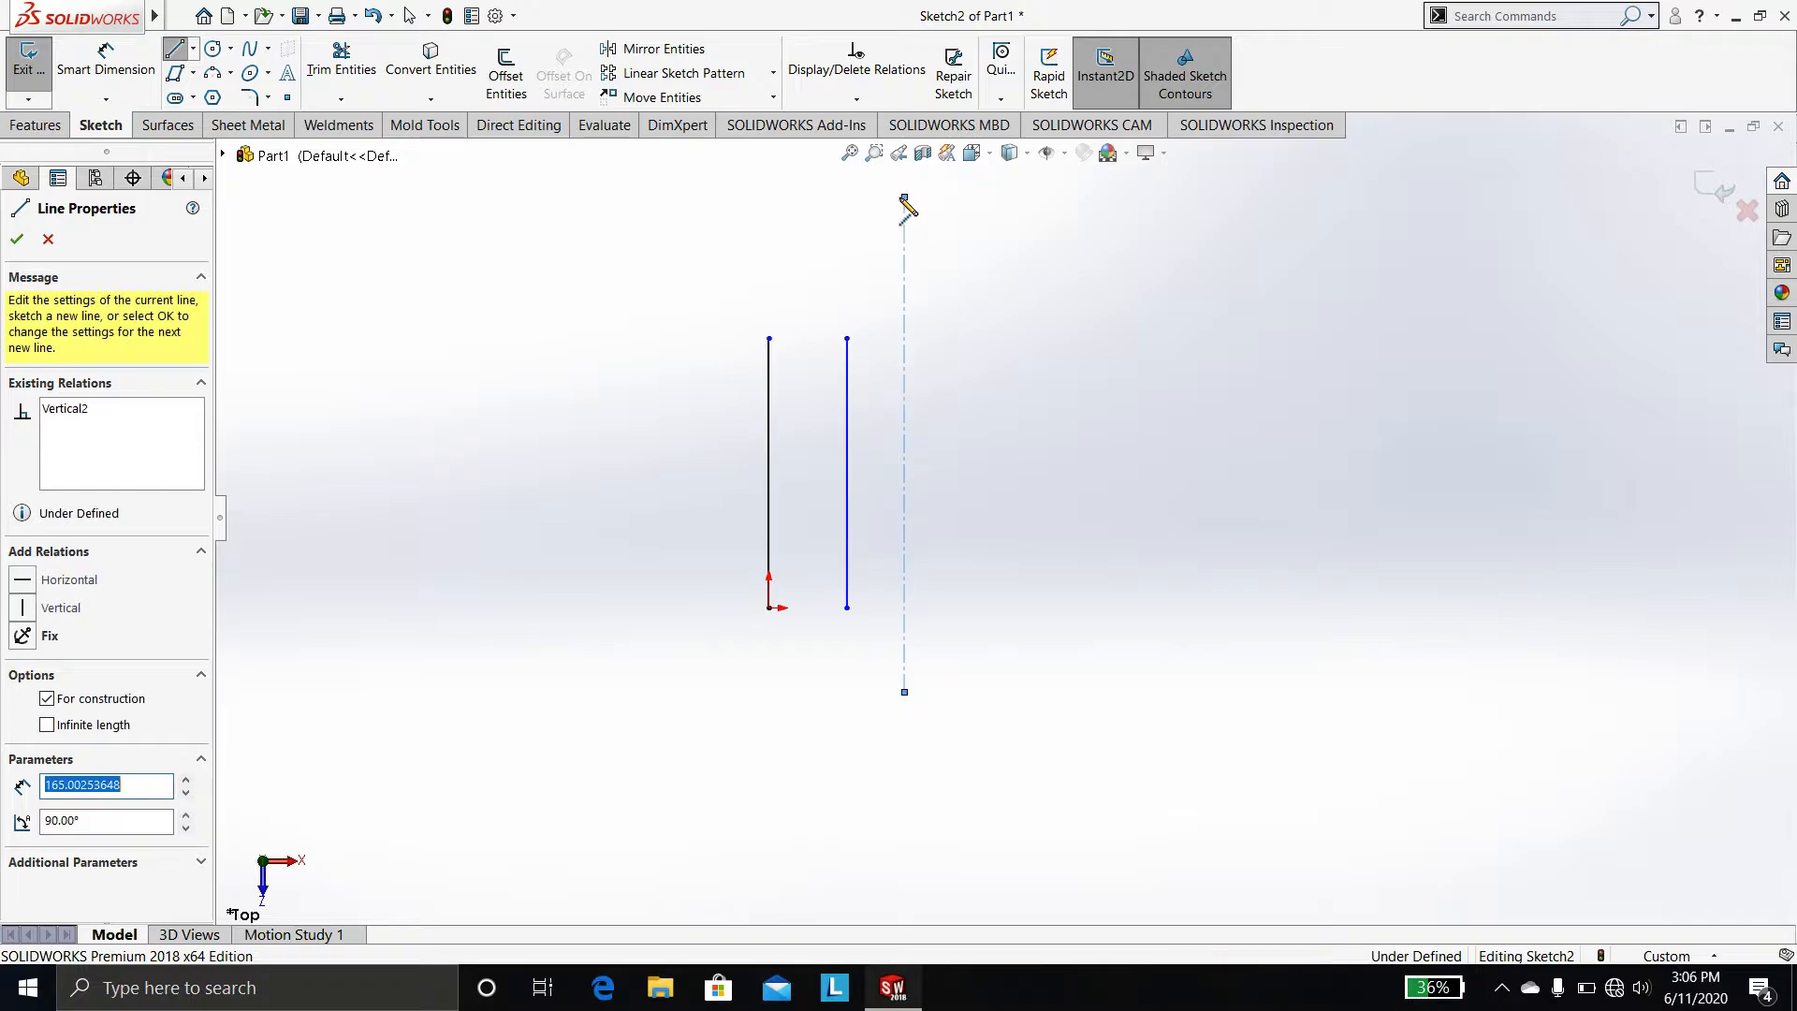
{"action": "key", "text": "Escape"}
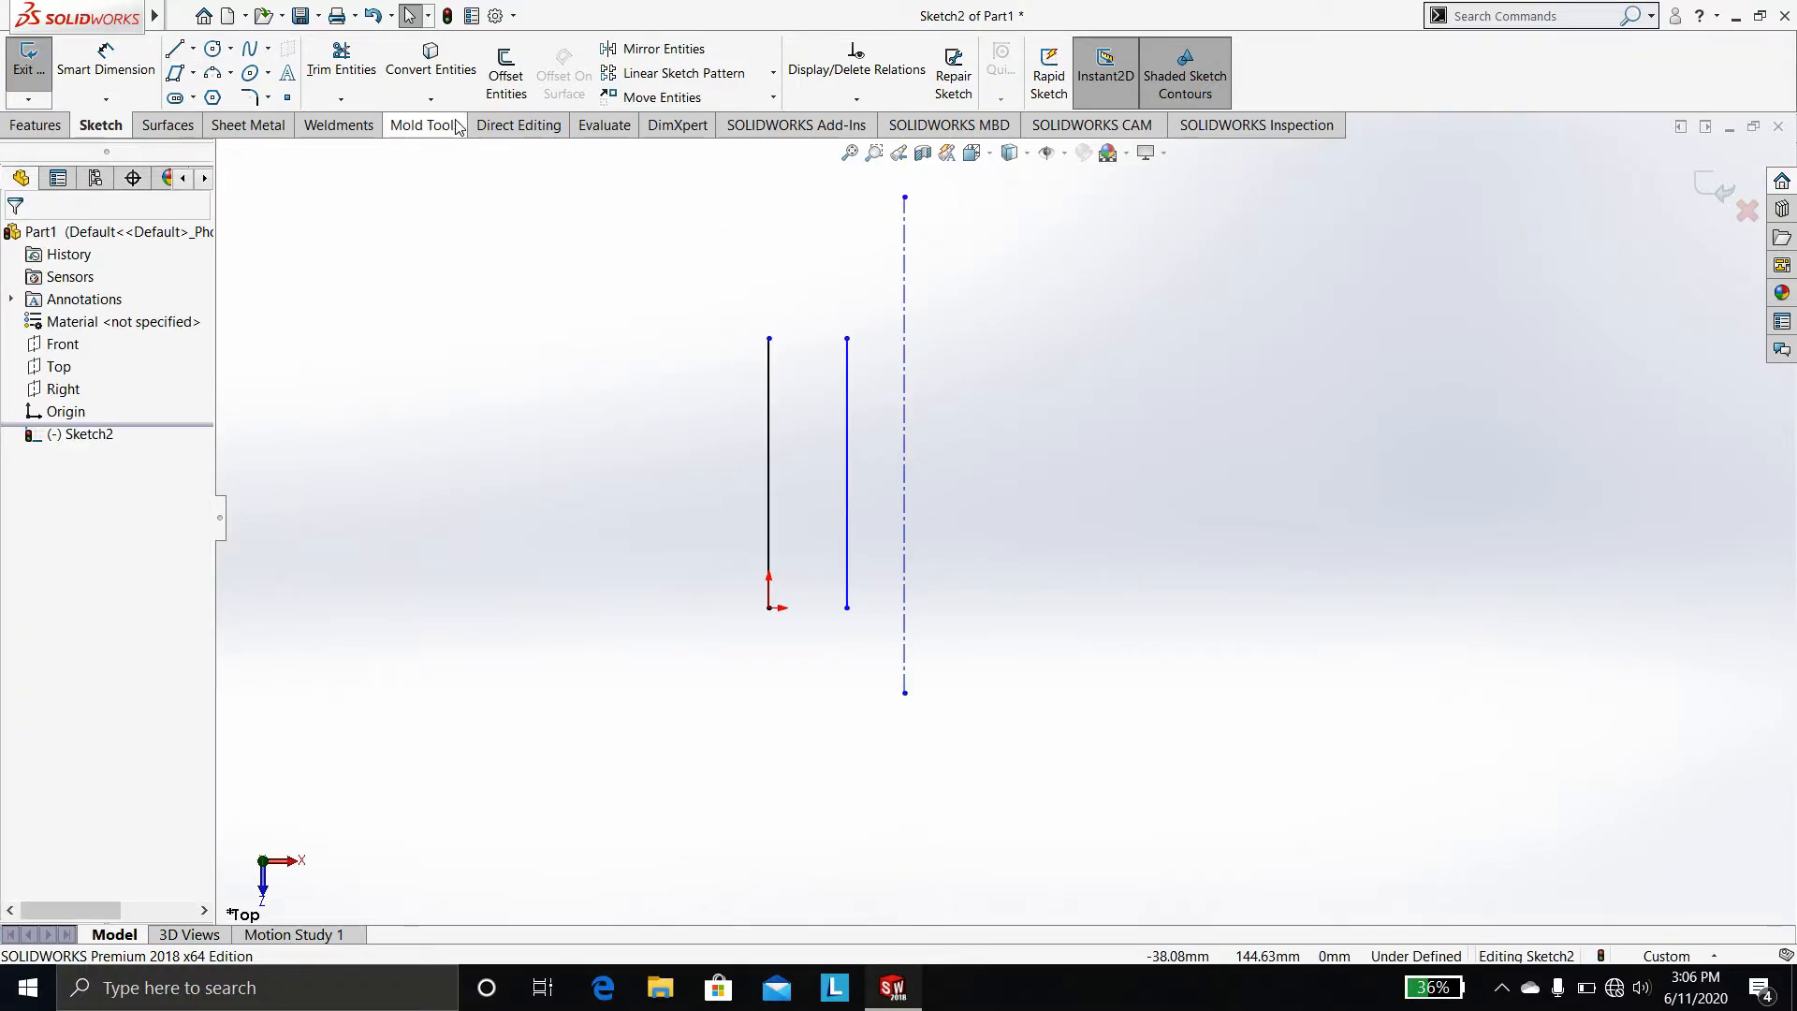
Mirror both vertical lines about the construction line, keeping copies
{"action": "left_click", "coordinate": [655, 48]}
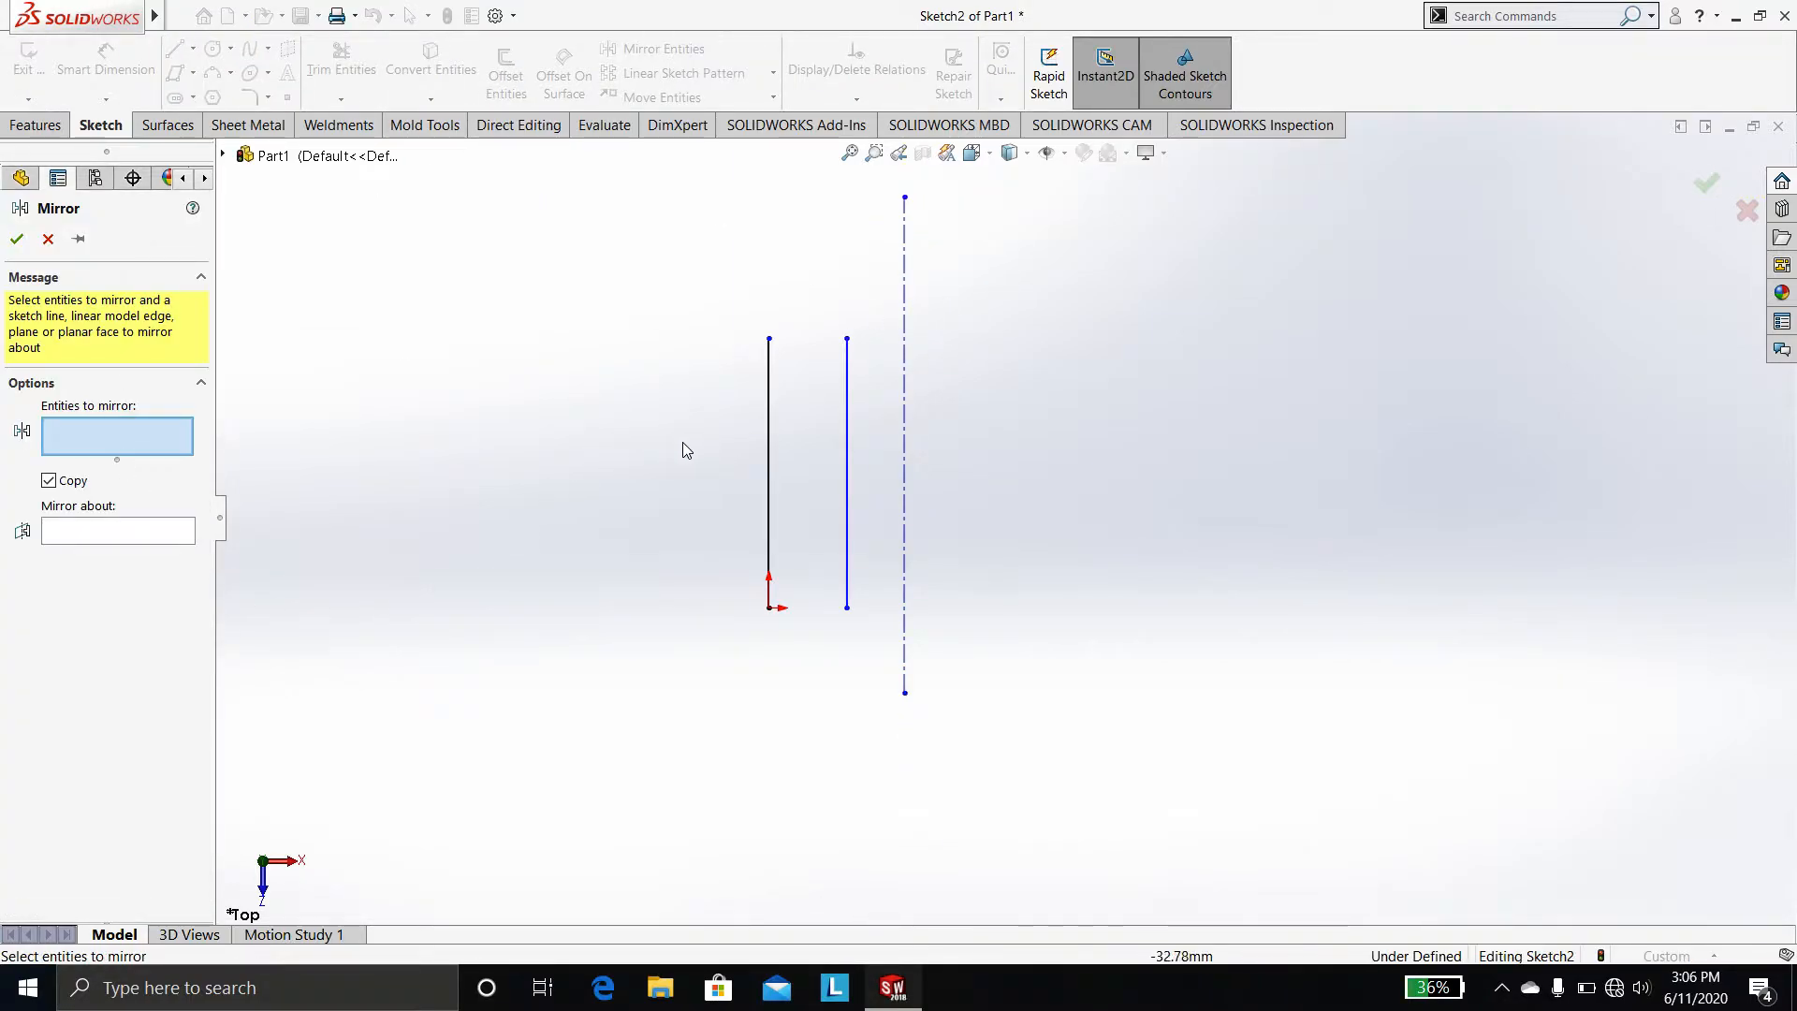
{"action": "left_click", "coordinate": [768, 464]}
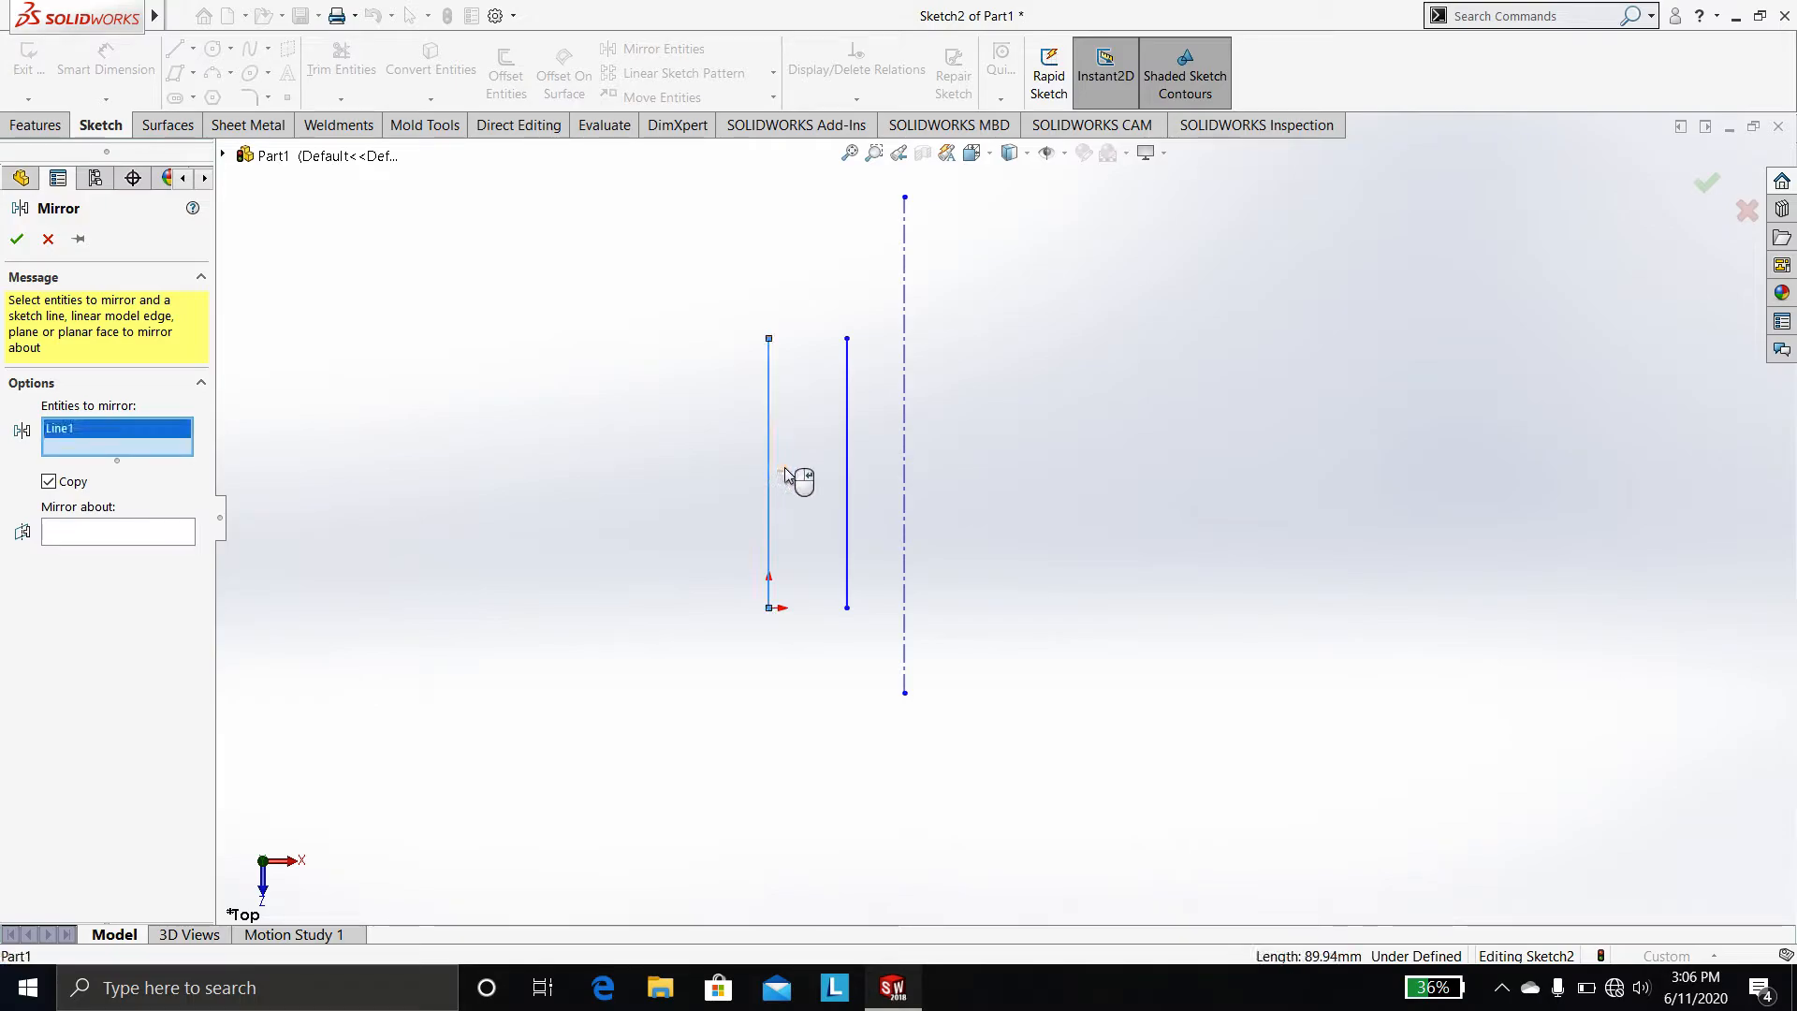
{"action": "left_click", "coordinate": [849, 475]}
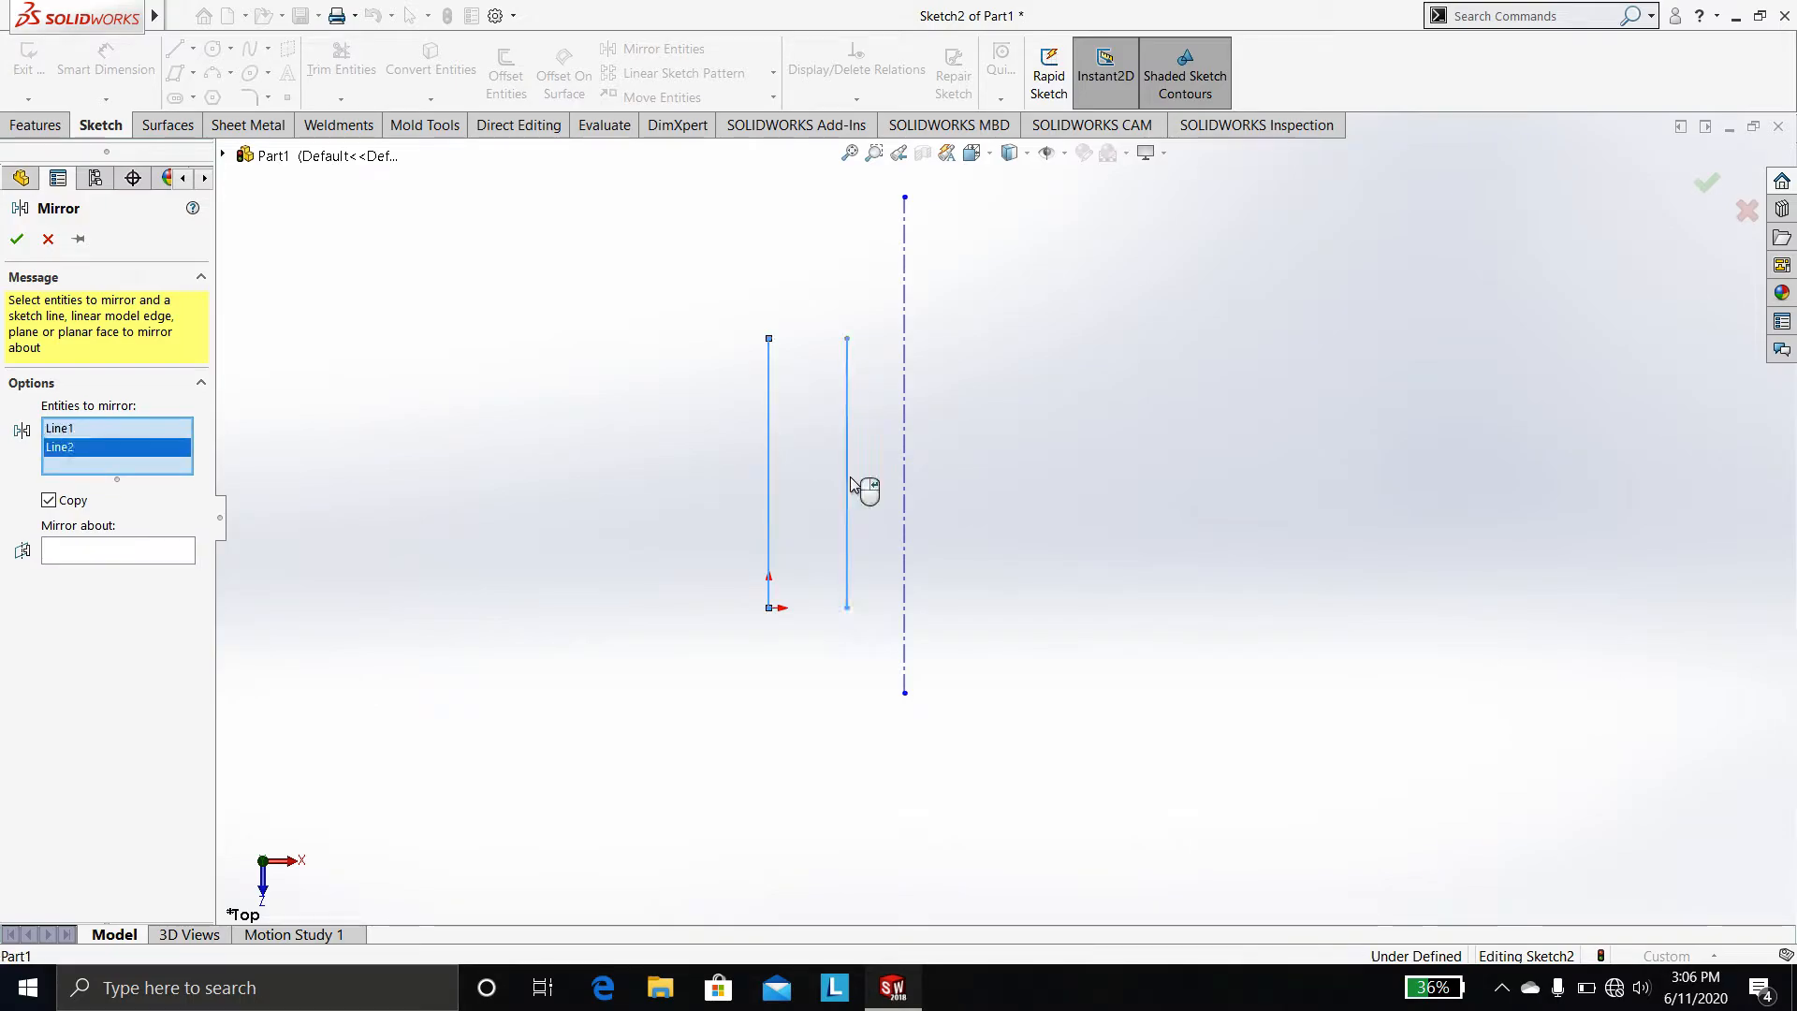
{"action": "left_click", "coordinate": [83, 553]}
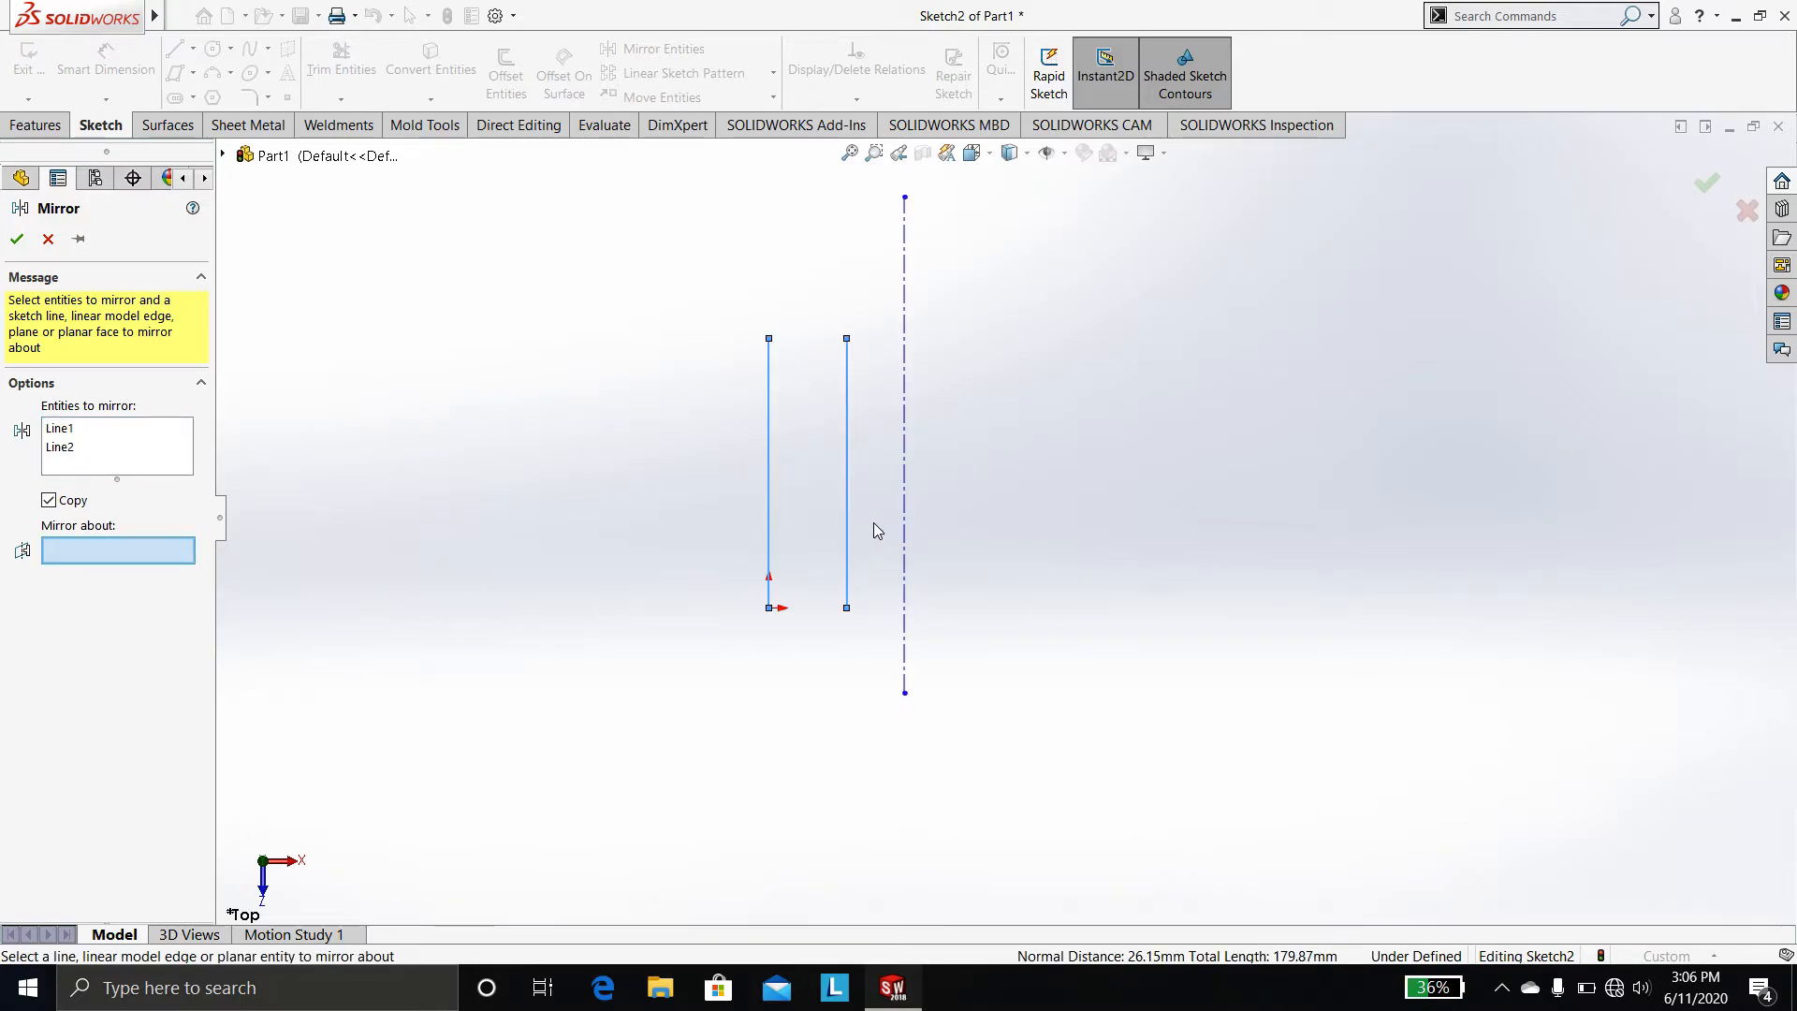
{"action": "left_click", "coordinate": [904, 489]}
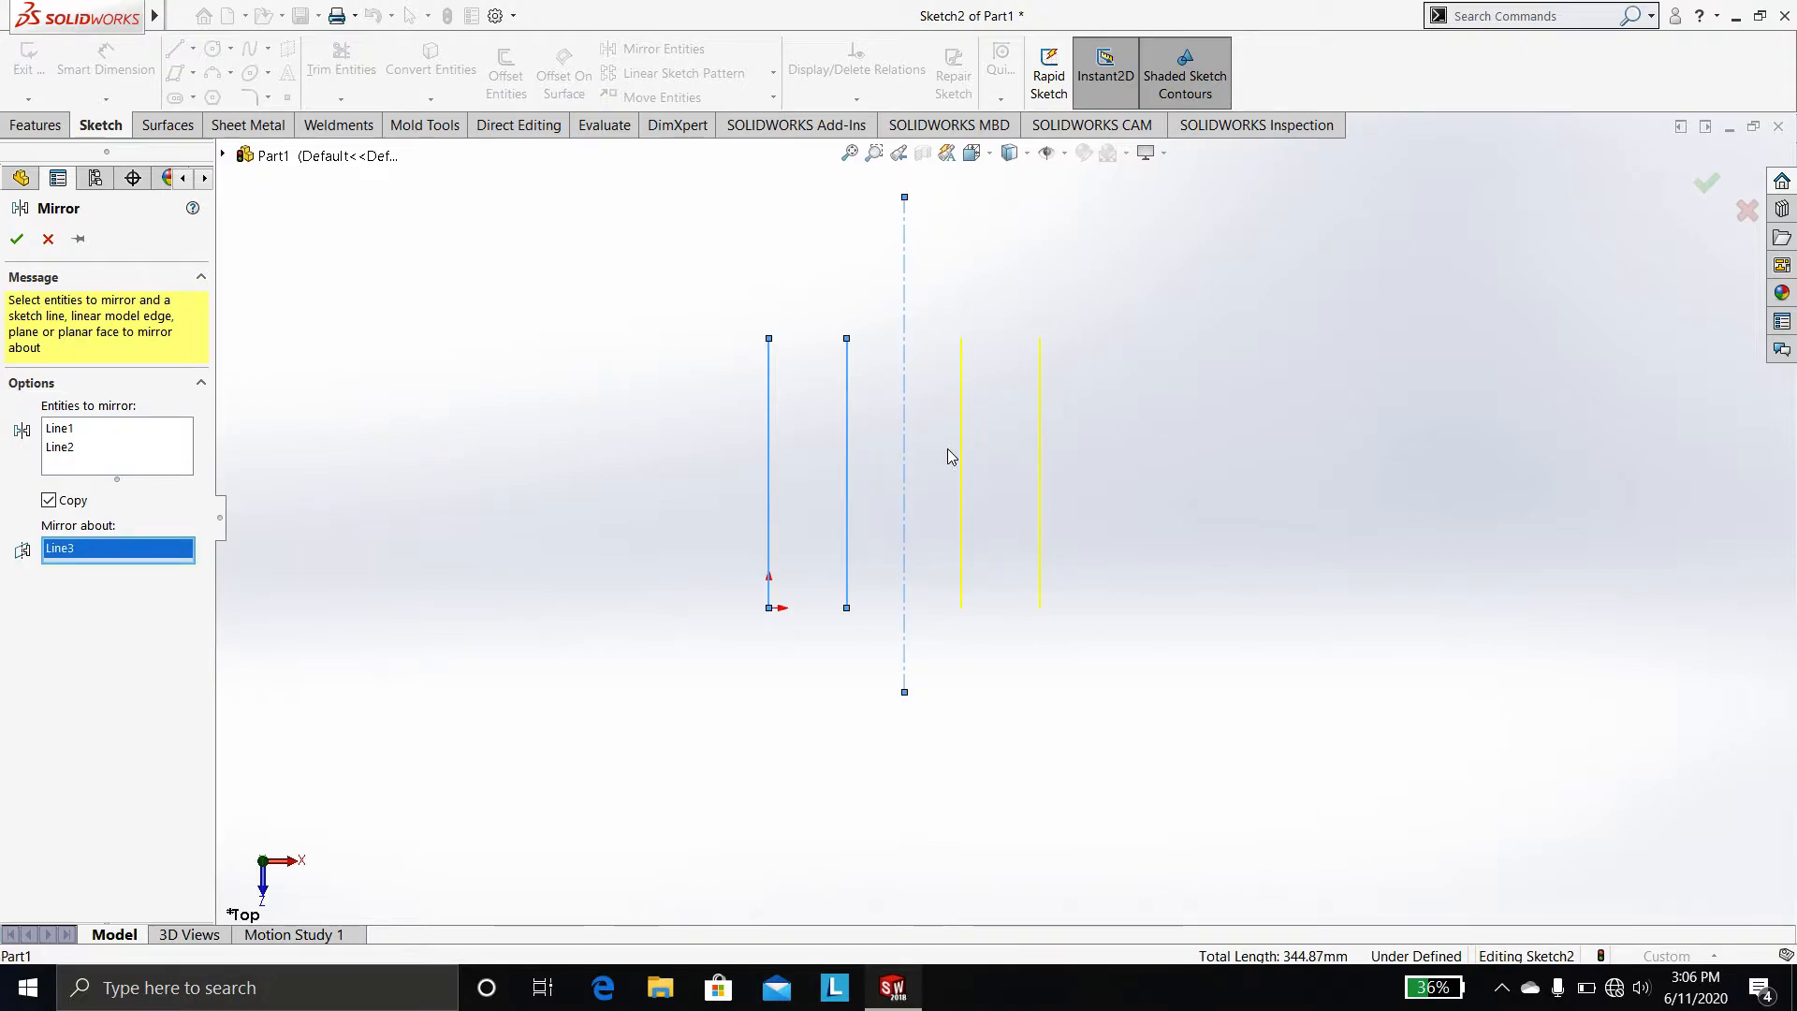
{"action": "left_click", "coordinate": [20, 238]}
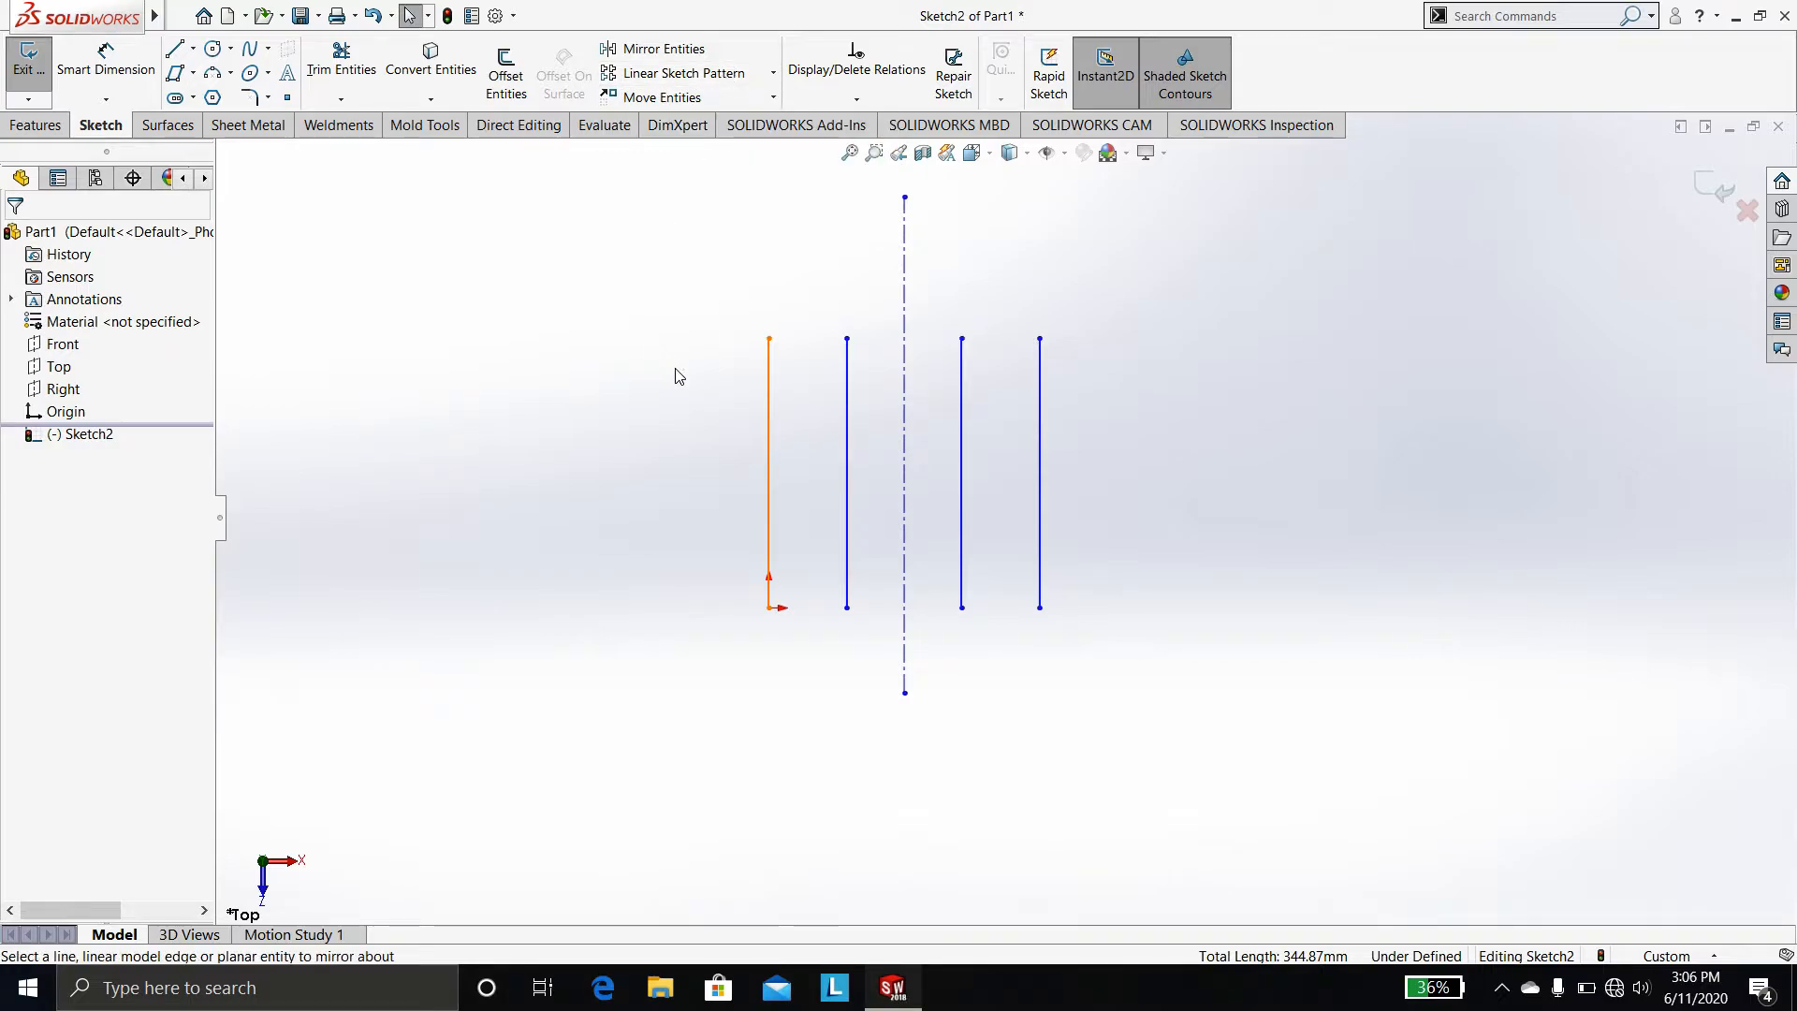
Sketch a horizontal line about 207 mm long crossing all four vertical lines near their upper ends
{"action": "left_click", "coordinate": [173, 50]}
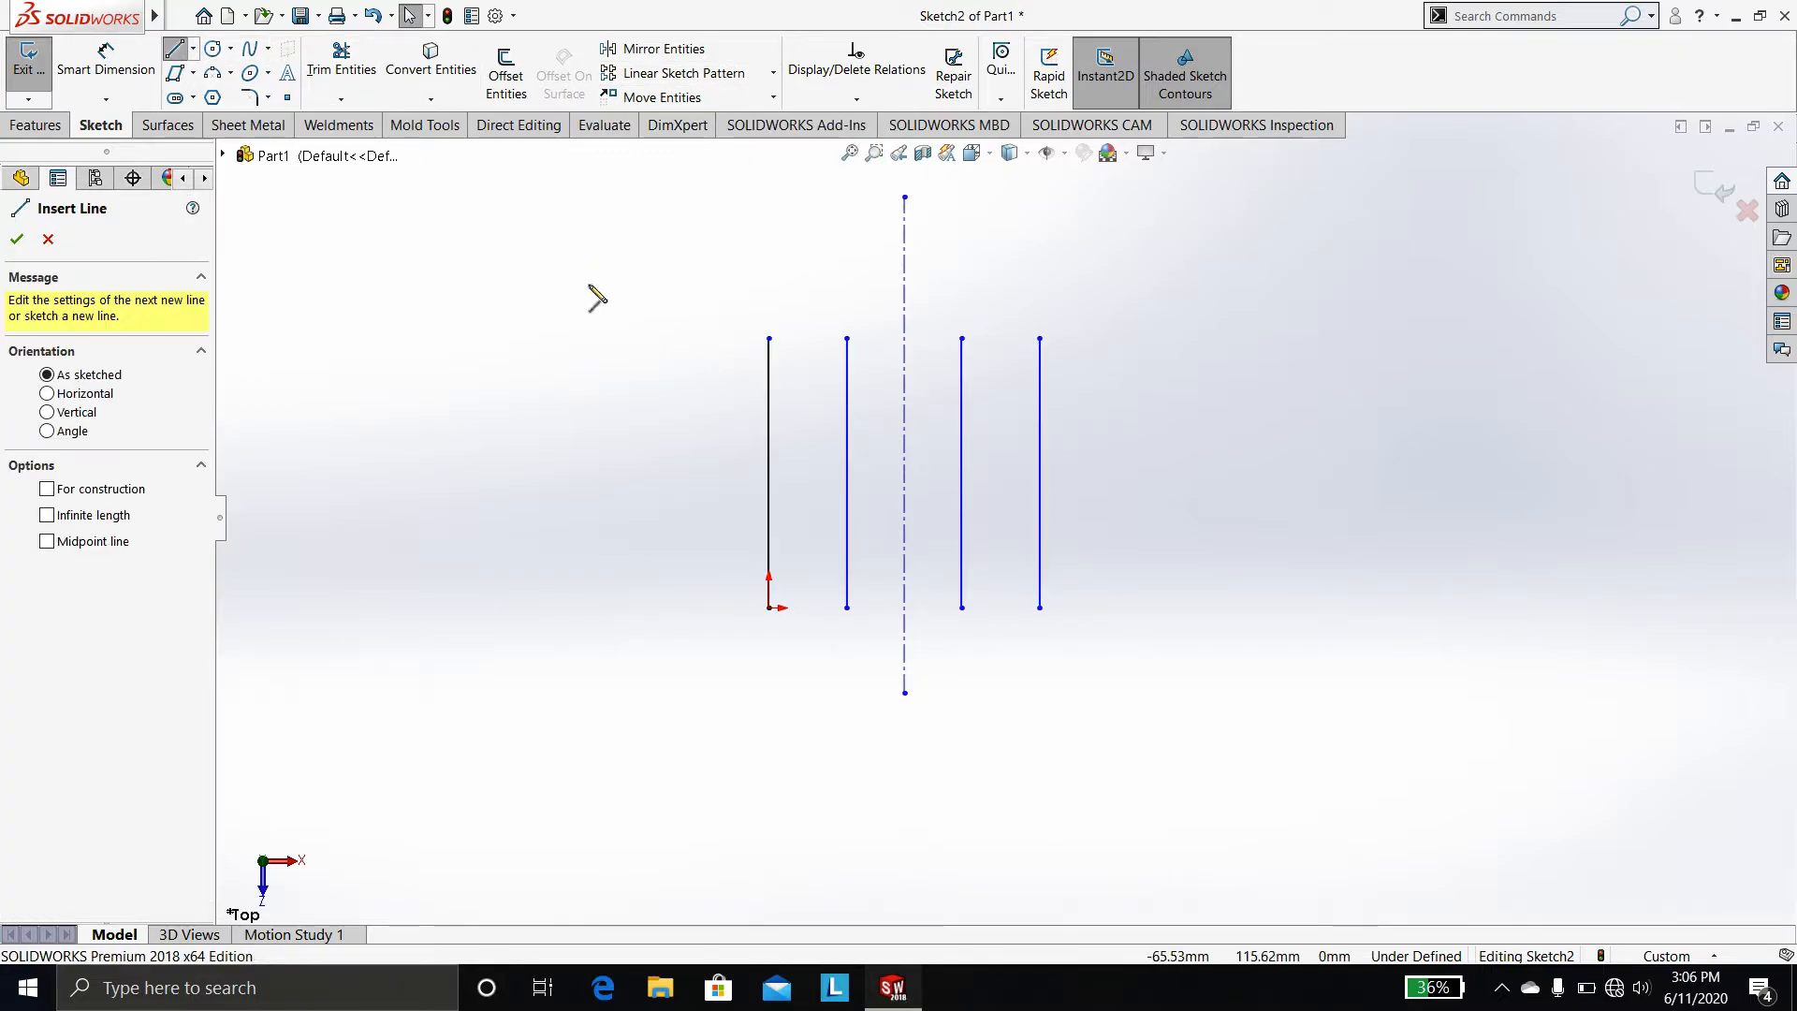
{"action": "right_click", "coordinate": [692, 378]}
{"action": "left_click", "coordinate": [628, 376]}
{"action": "left_click", "coordinate": [629, 377]}
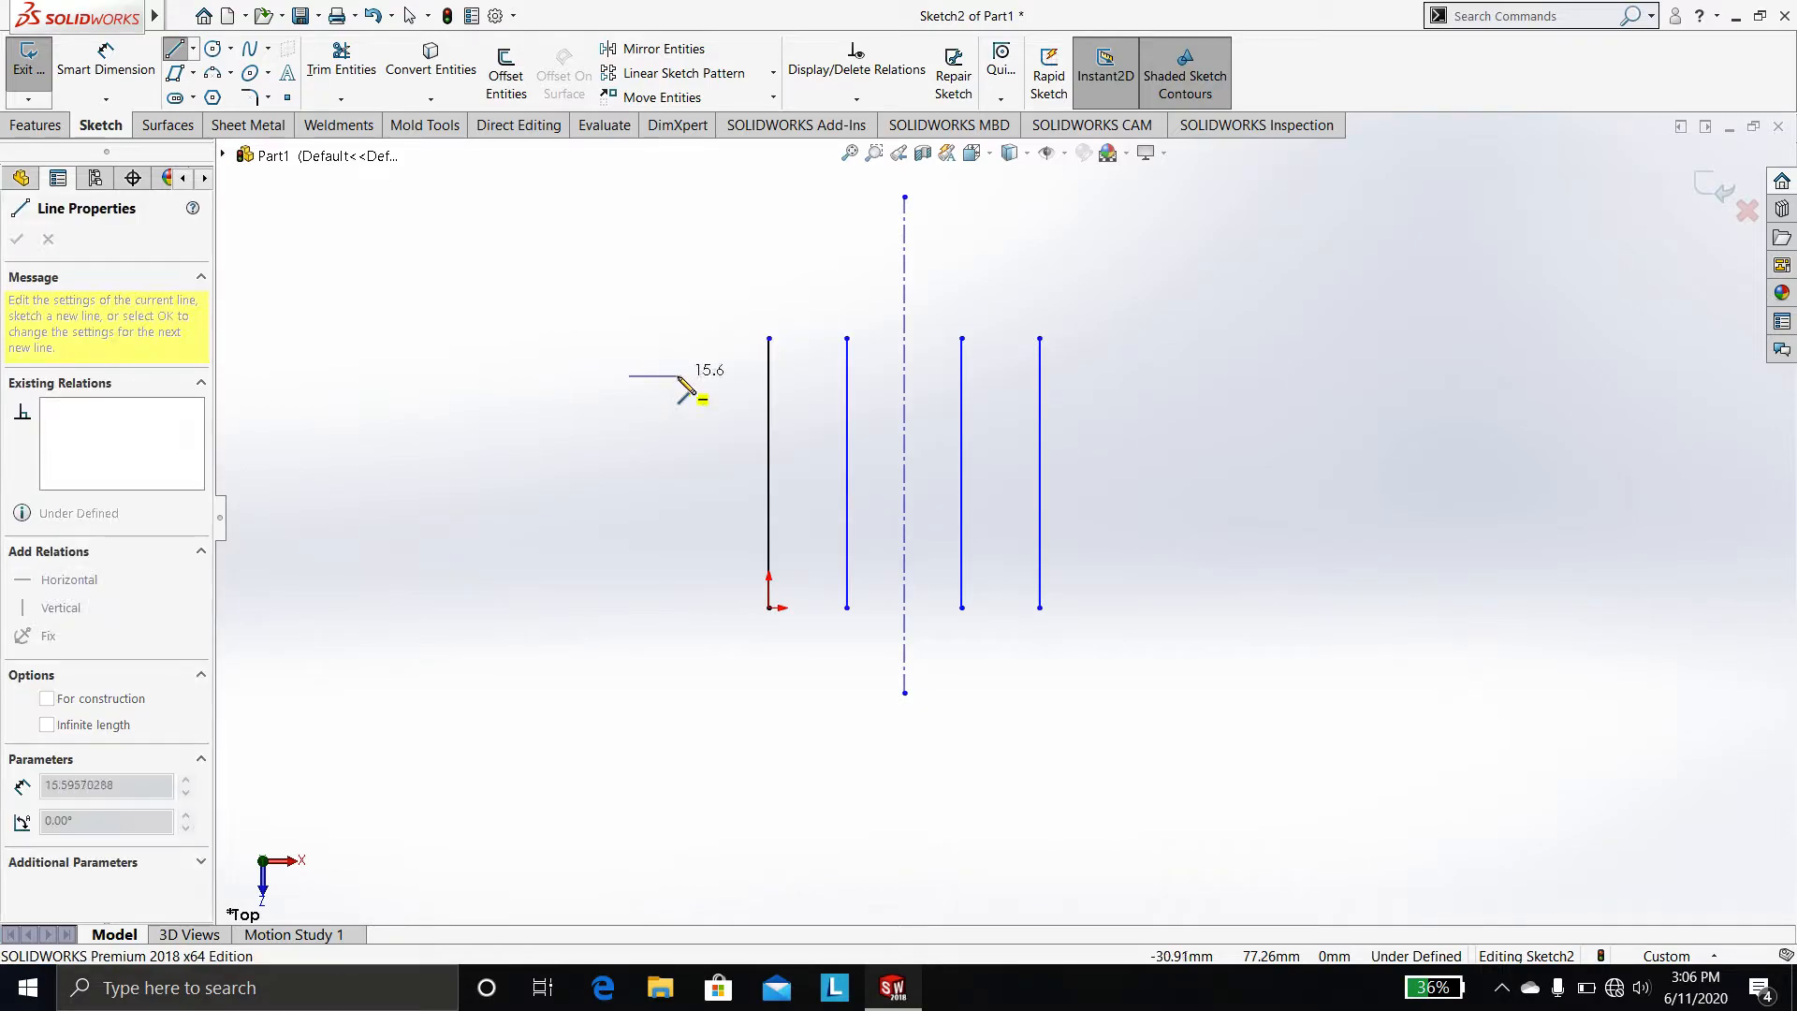
{"action": "left_click", "coordinate": [1249, 376]}
{"action": "key", "text": "Escape"}
Sketch a second horizontal line about 207 mm long below the first, crossing all four vertical lines
{"action": "right_click_drag", "start_coordinate": [642, 474], "coordinate": [472, 462]}
{"action": "left_click", "coordinate": [629, 442]}
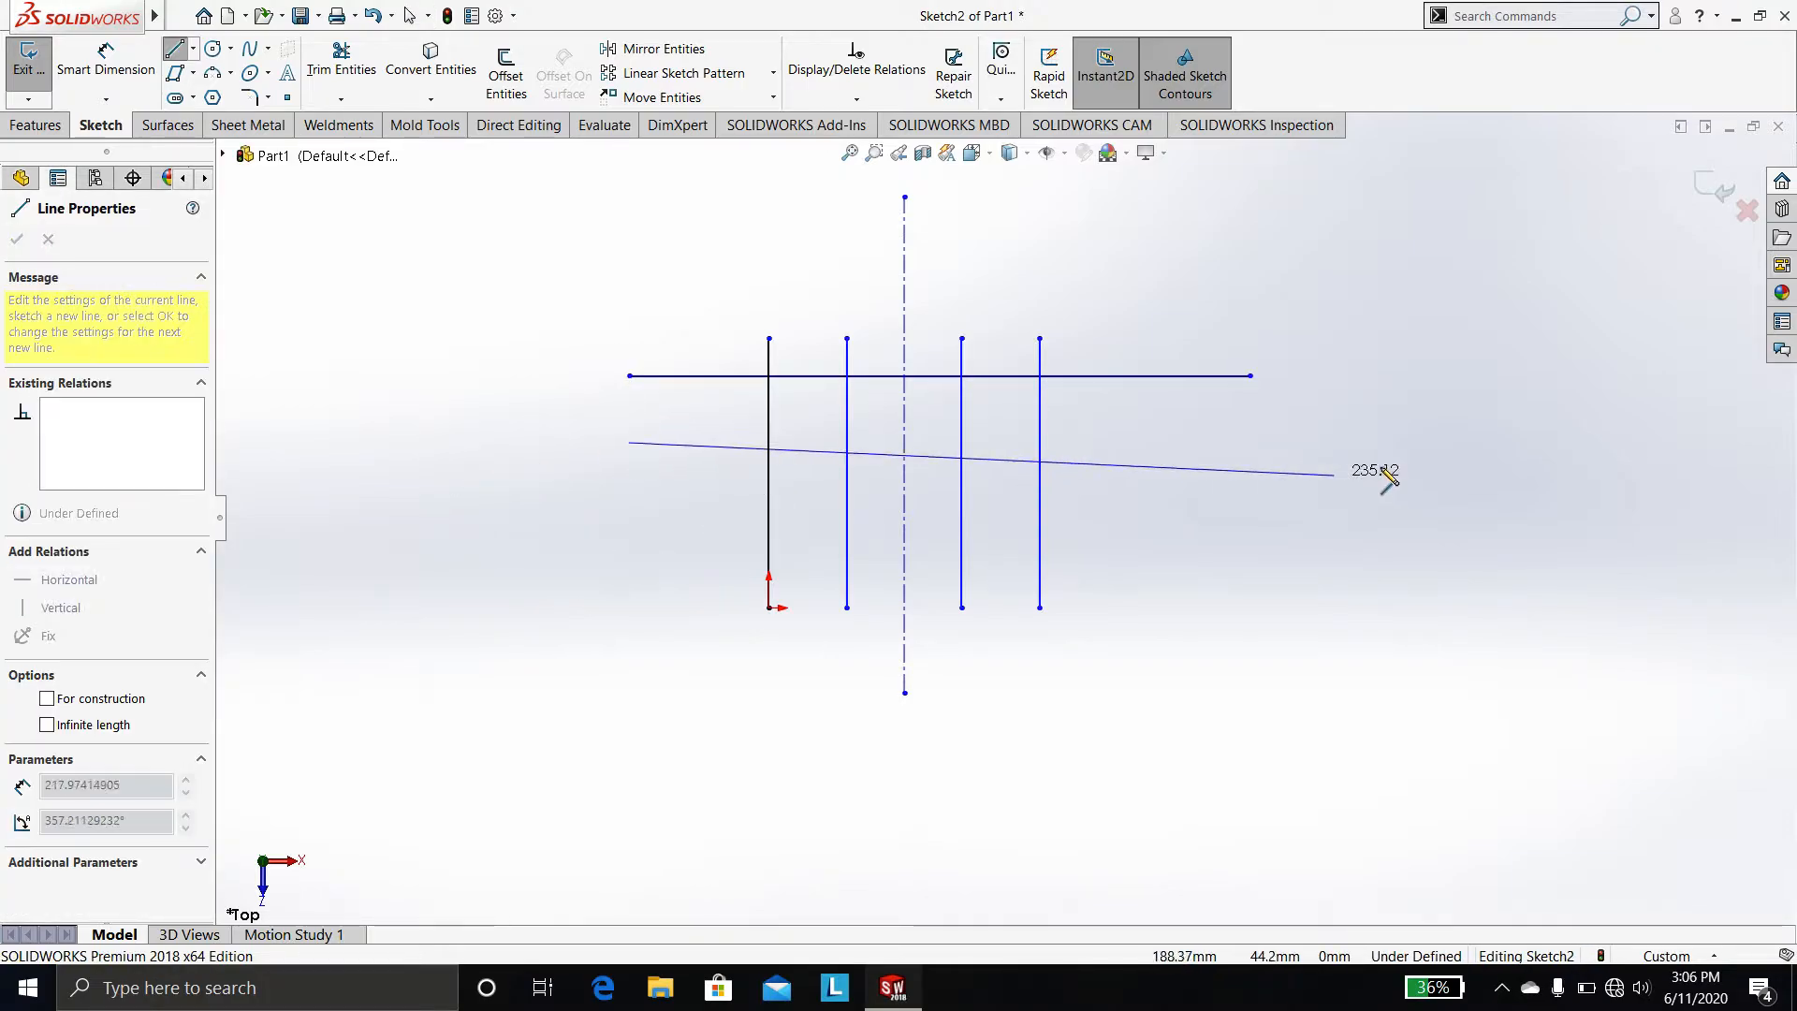
{"action": "left_click", "coordinate": [1251, 442]}
{"action": "key", "text": "Escape"}
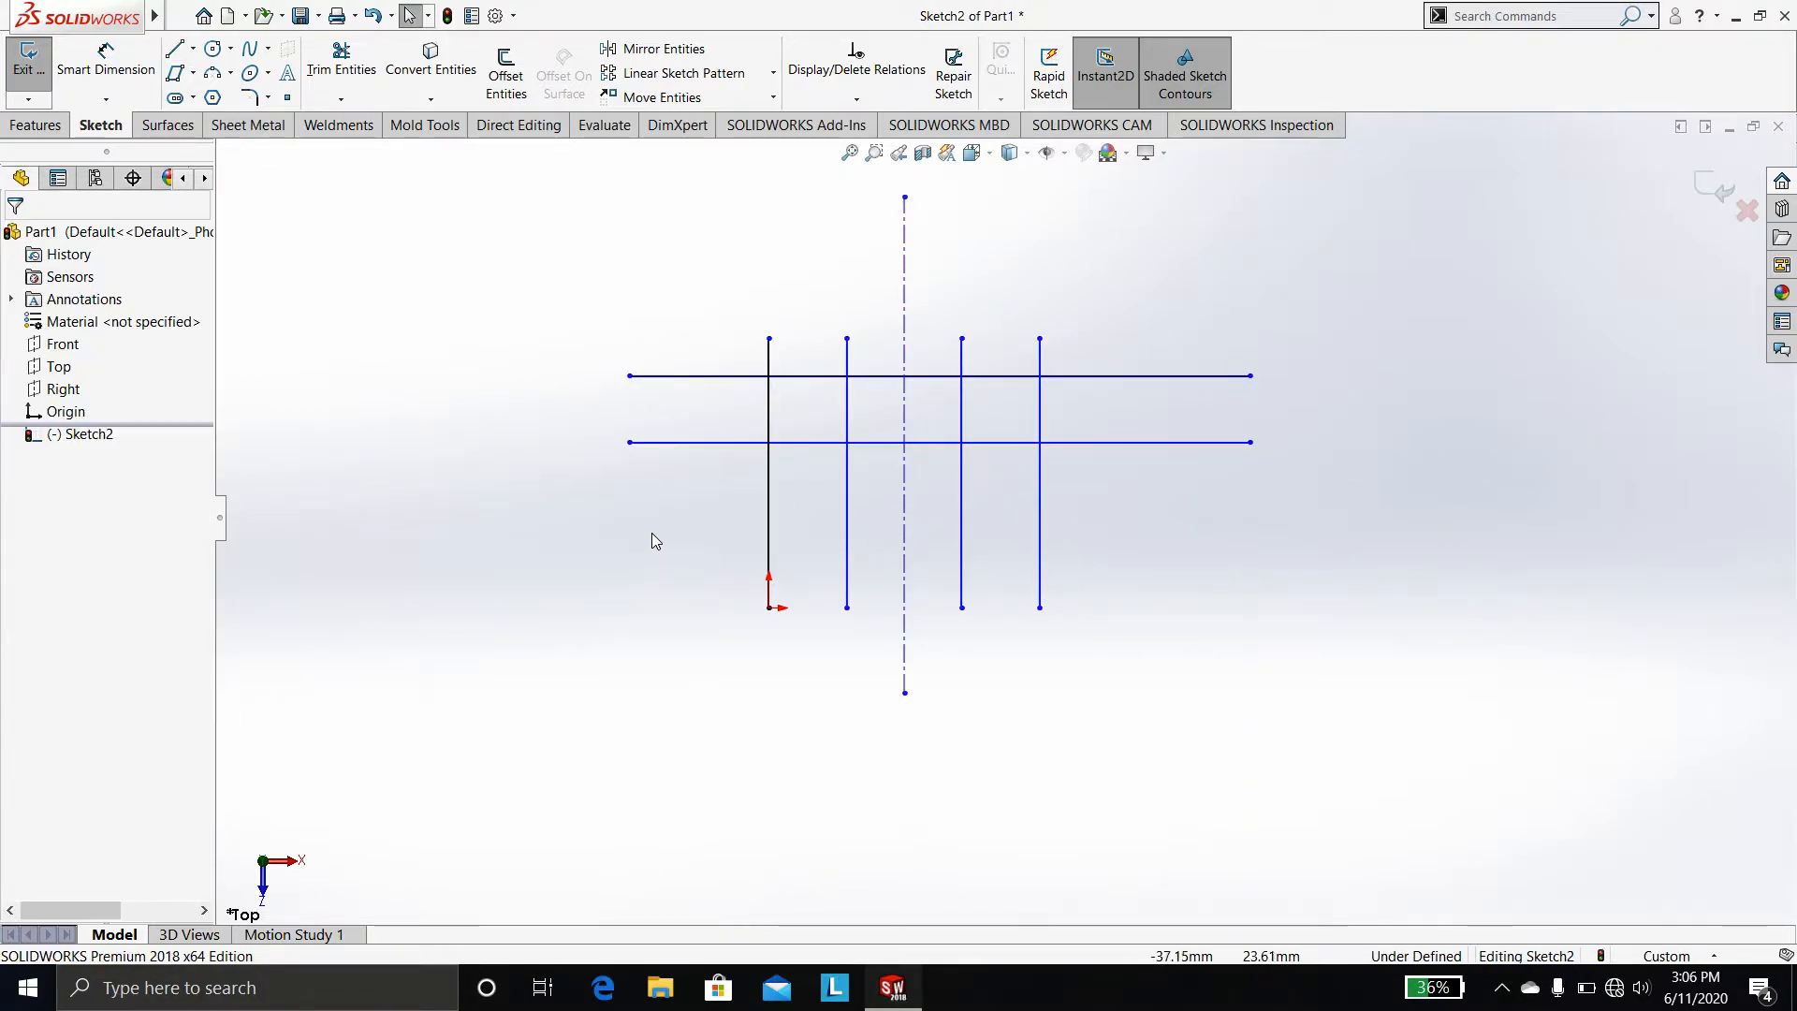
Sketch a third horizontal line about 207 mm long, lower down across the vertical lines
{"action": "right_click_drag", "start_coordinate": [597, 526], "coordinate": [420, 496]}
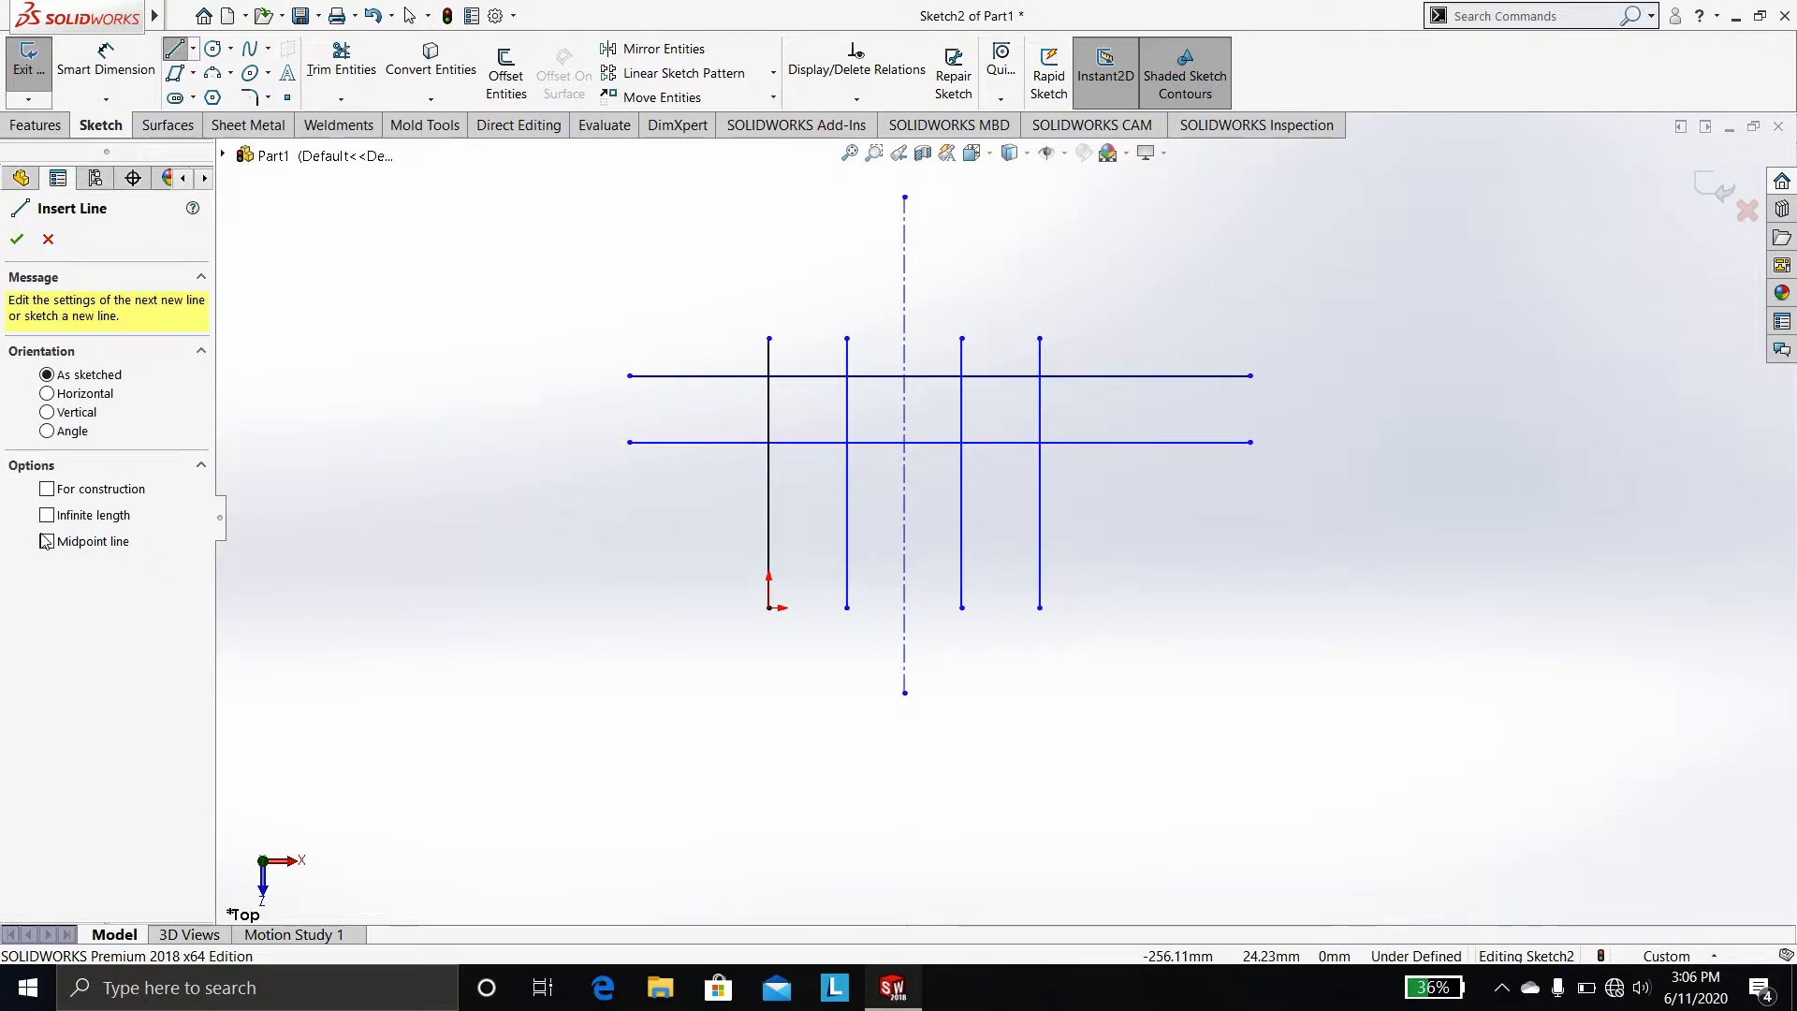
{"action": "left_click", "coordinate": [629, 501]}
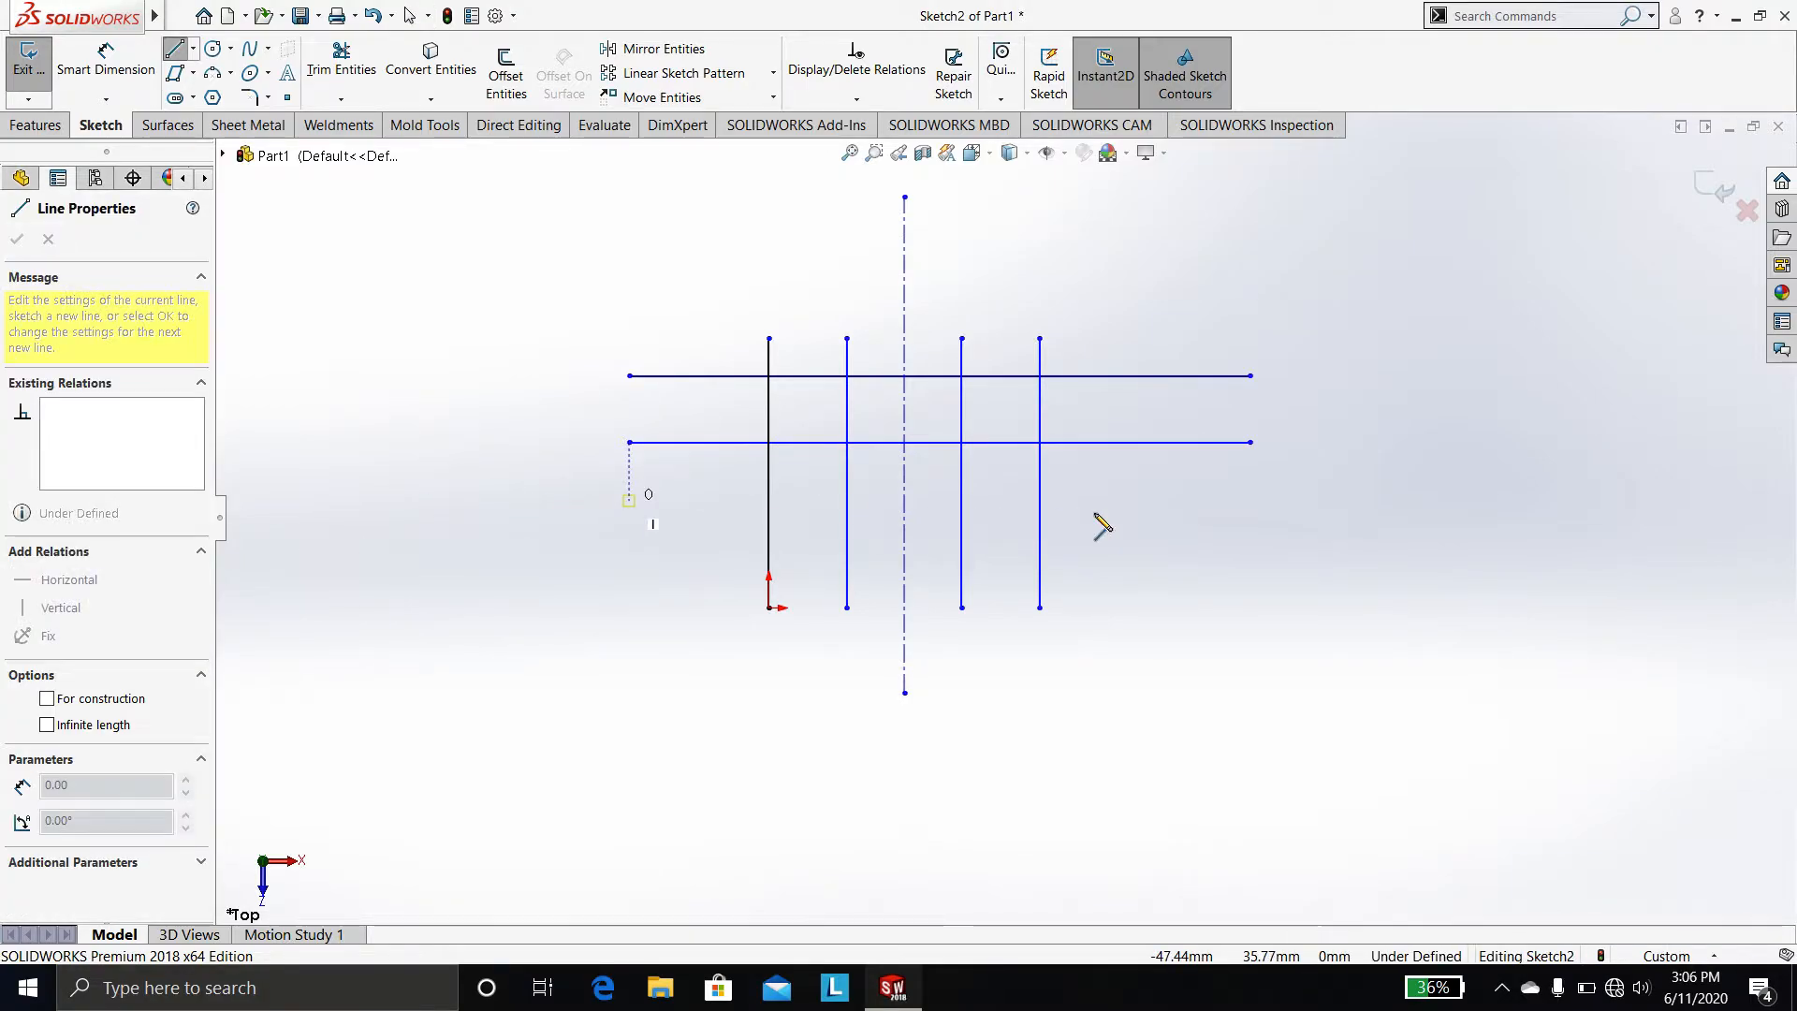
{"action": "left_click", "coordinate": [1250, 500]}
{"action": "key", "text": "Escape"}
{"action": "key", "text": "Escape"}
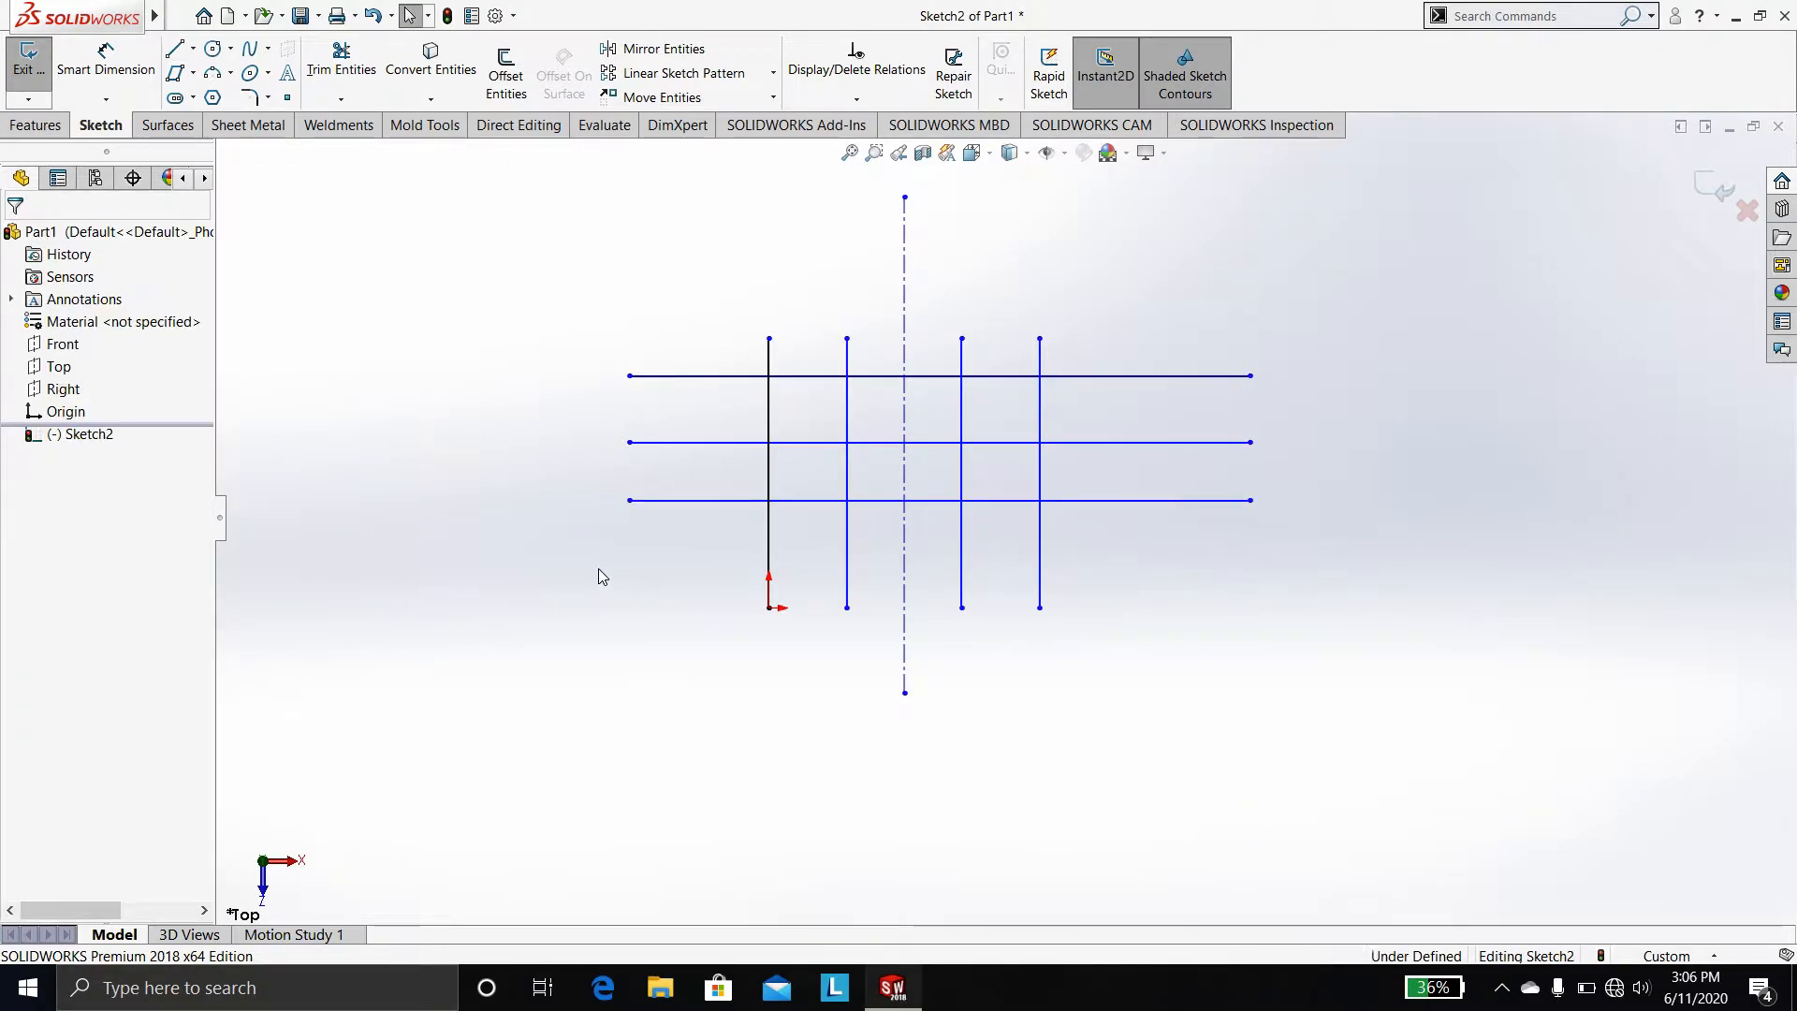
Sketch a fourth horizontal line about 207 mm long near the lower ends of the vertical lines
{"action": "right_click_drag", "start_coordinate": [598, 569], "coordinate": [561, 577]}
{"action": "left_click", "coordinate": [629, 552]}
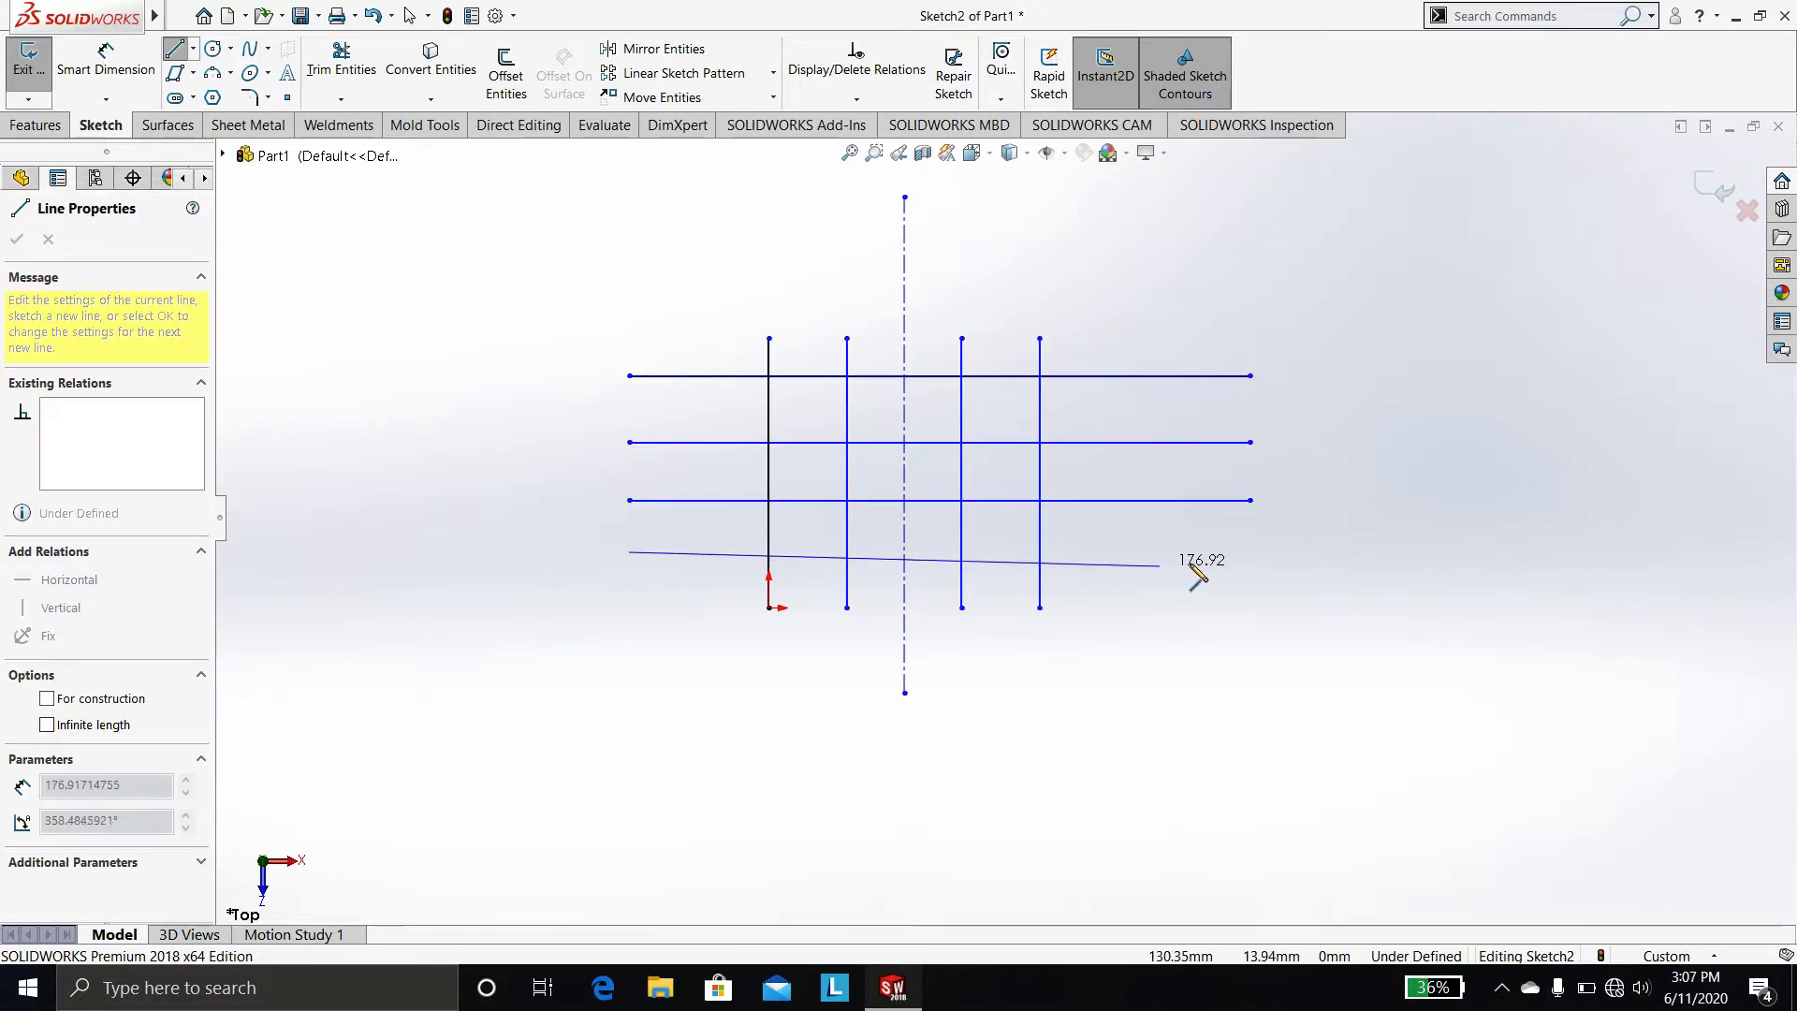
{"action": "left_click", "coordinate": [1250, 552]}
{"action": "key", "text": "Escape"}
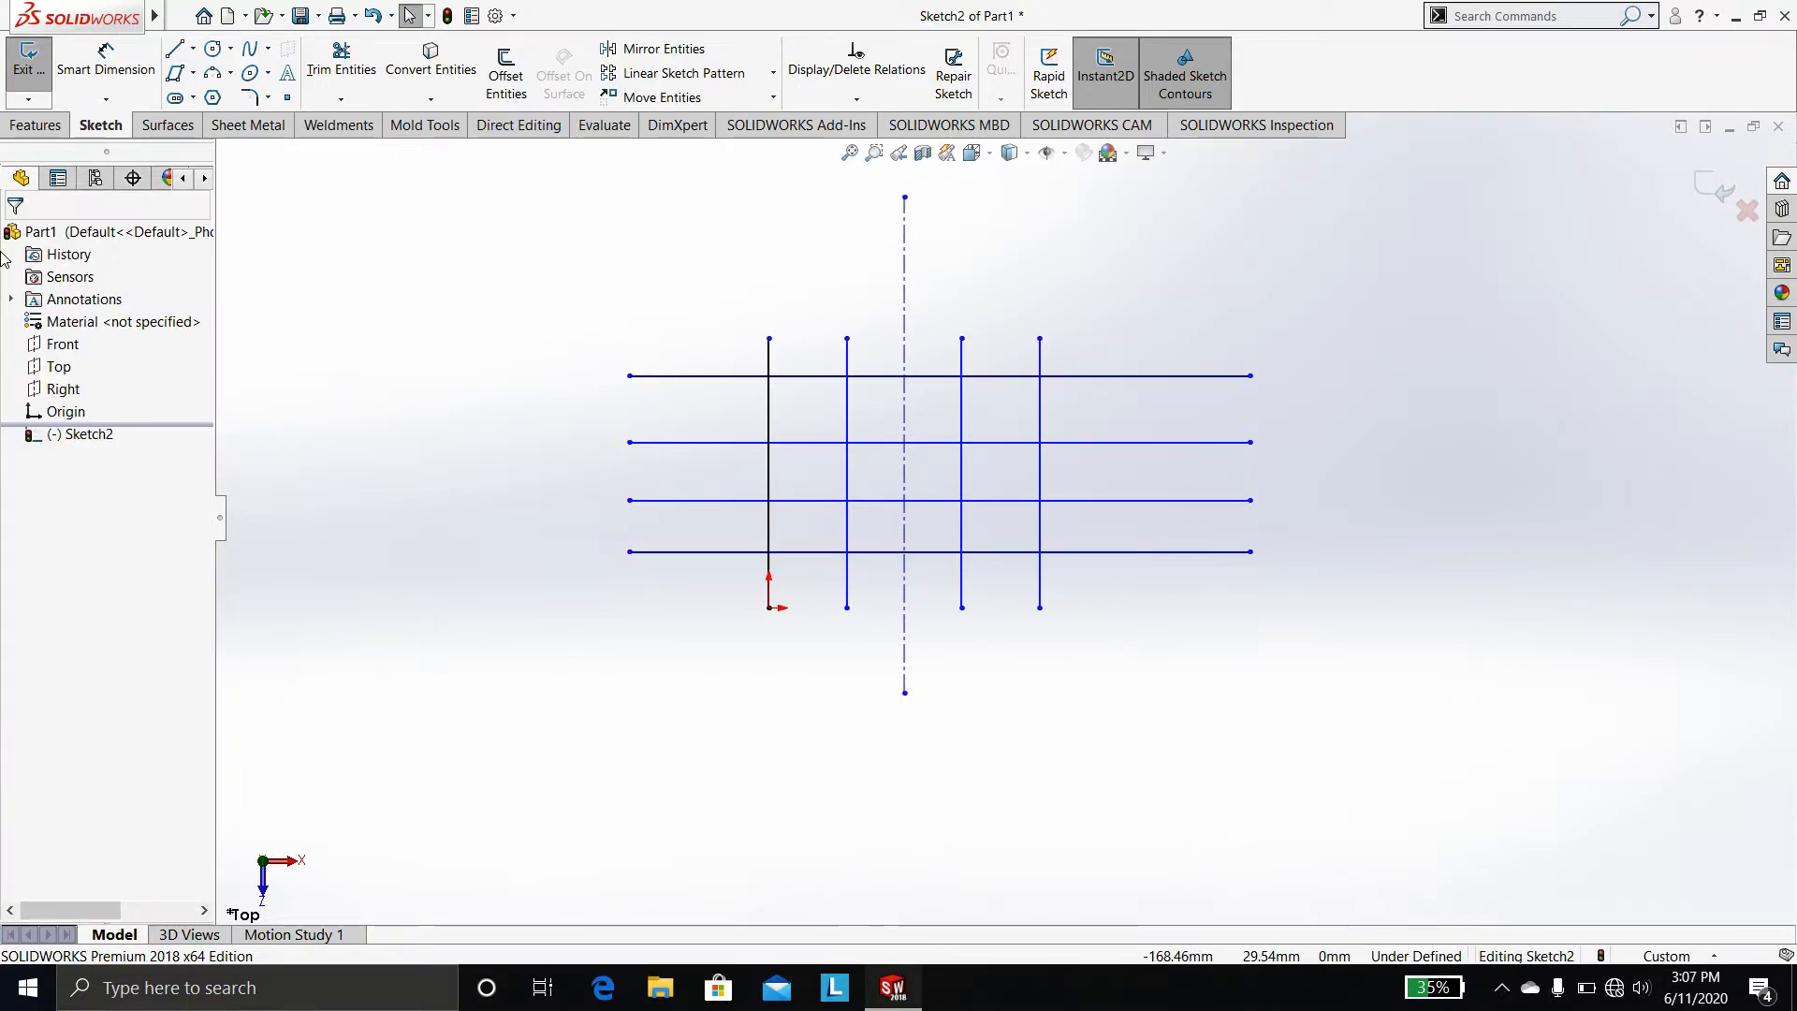
Power-trim the horizontal lines' ends sticking out left of the leftmost vertical line
{"action": "left_click", "coordinate": [357, 77]}
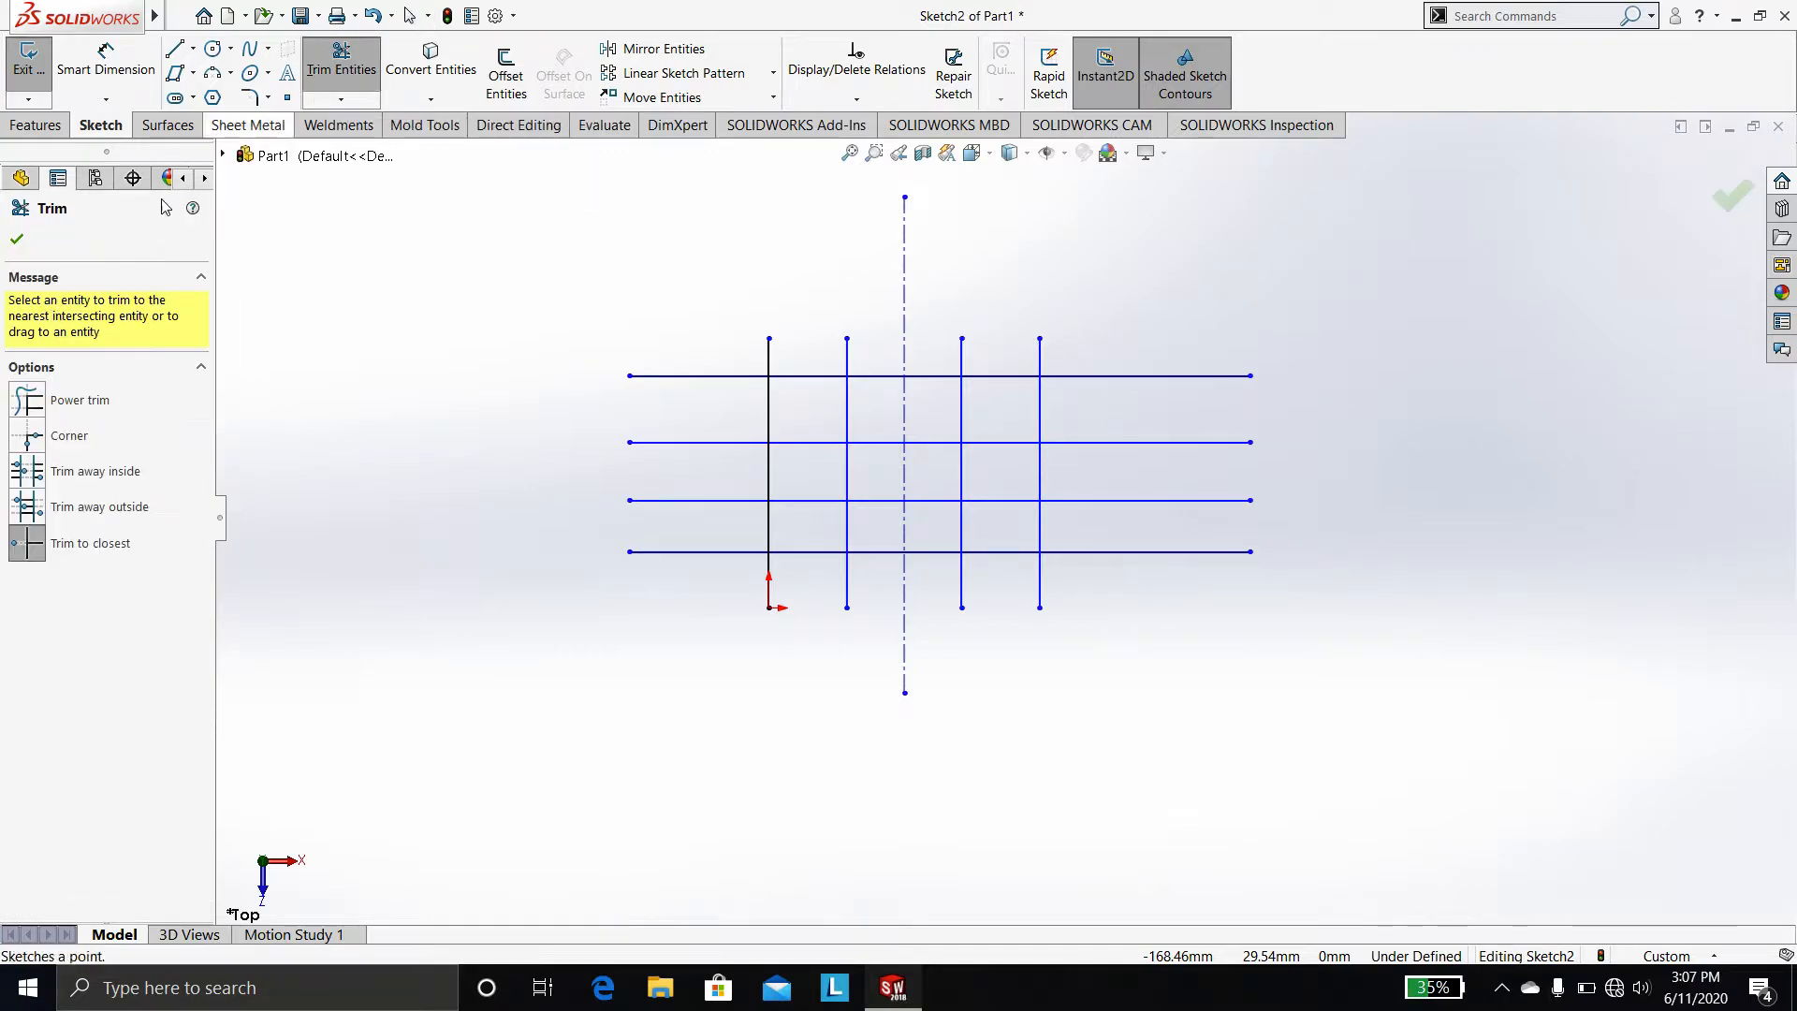
{"action": "left_click", "coordinate": [96, 401]}
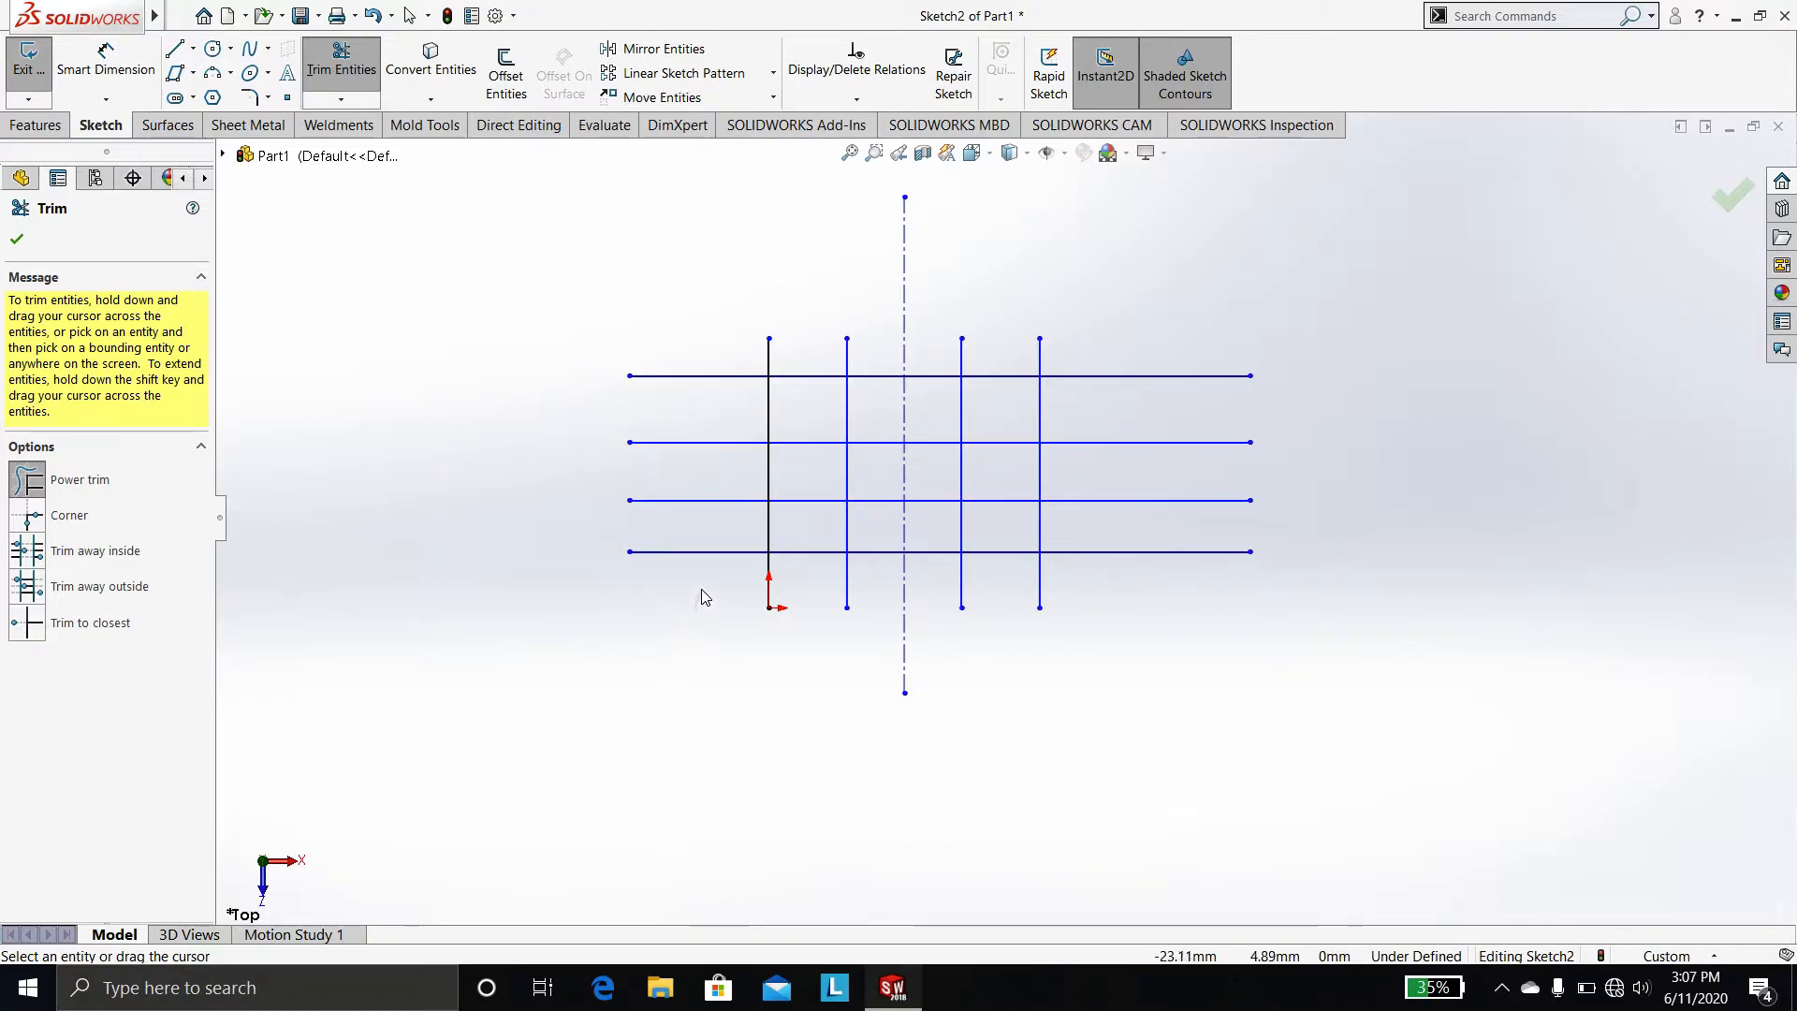
{"action": "left_click_drag", "start_coordinate": [704, 570], "coordinate": [705, 548]}
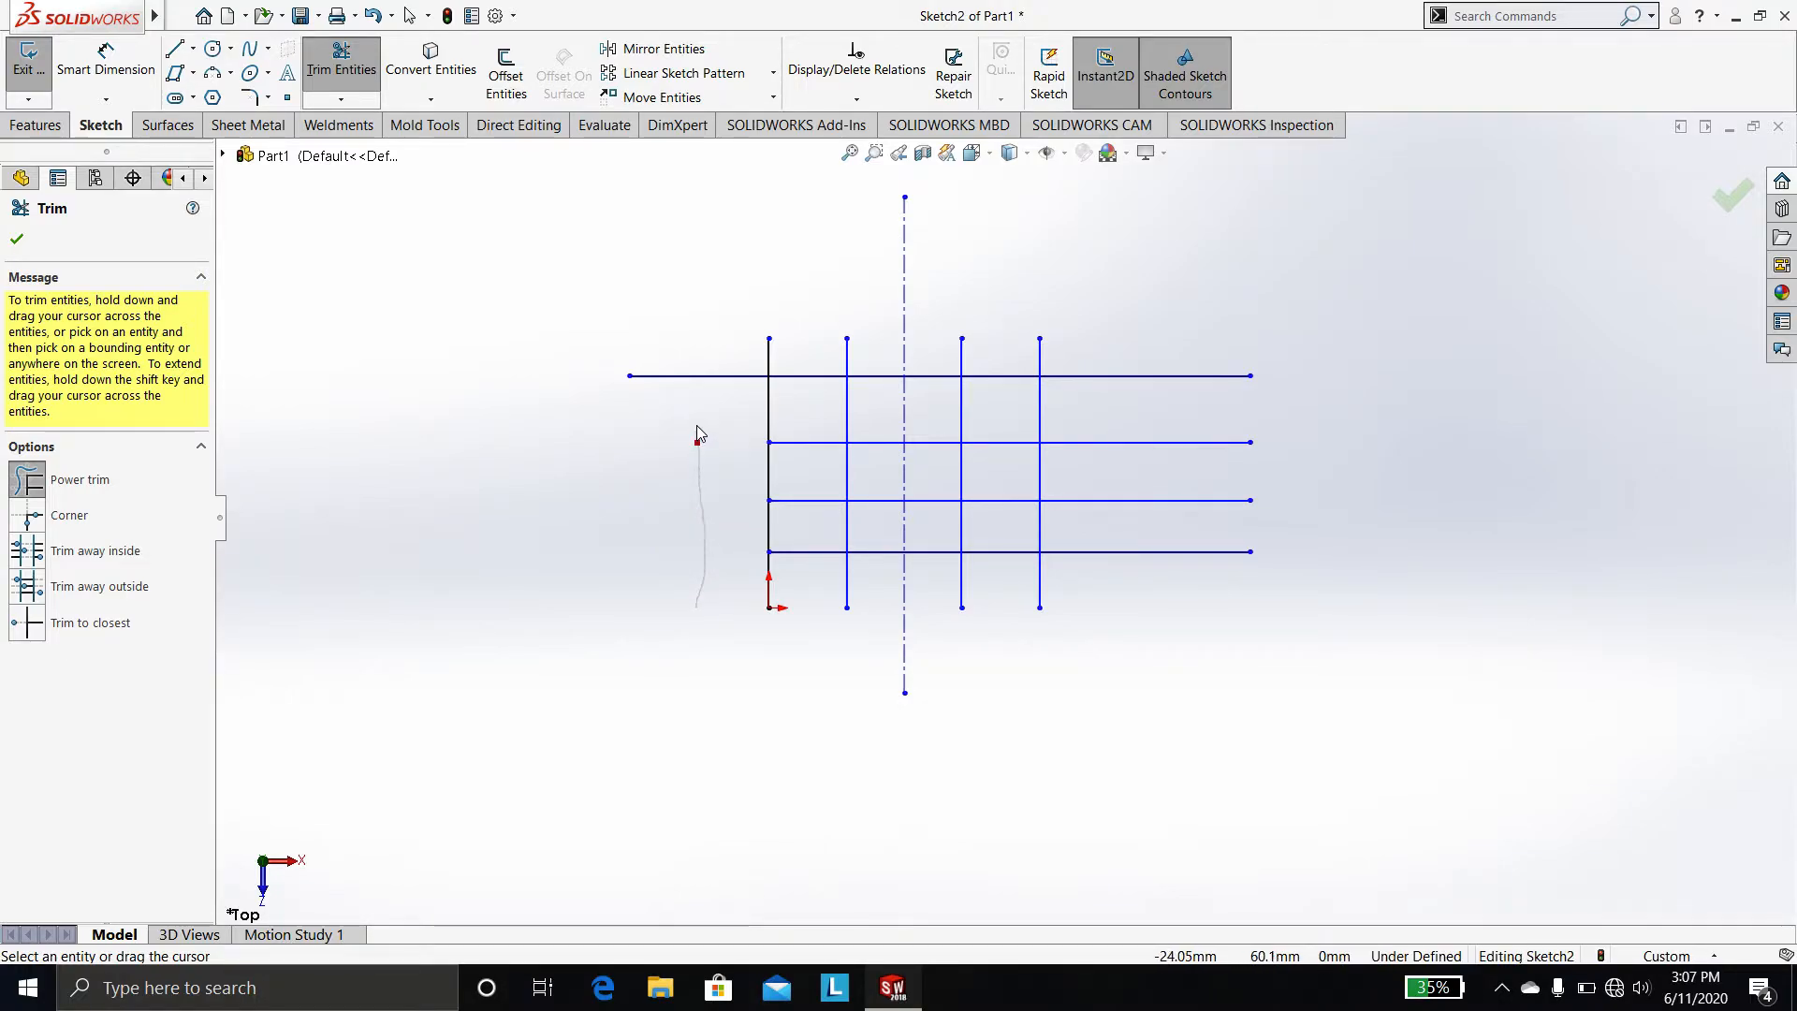
{"action": "left_click_drag", "start_coordinate": [696, 353], "coordinate": [697, 355]}
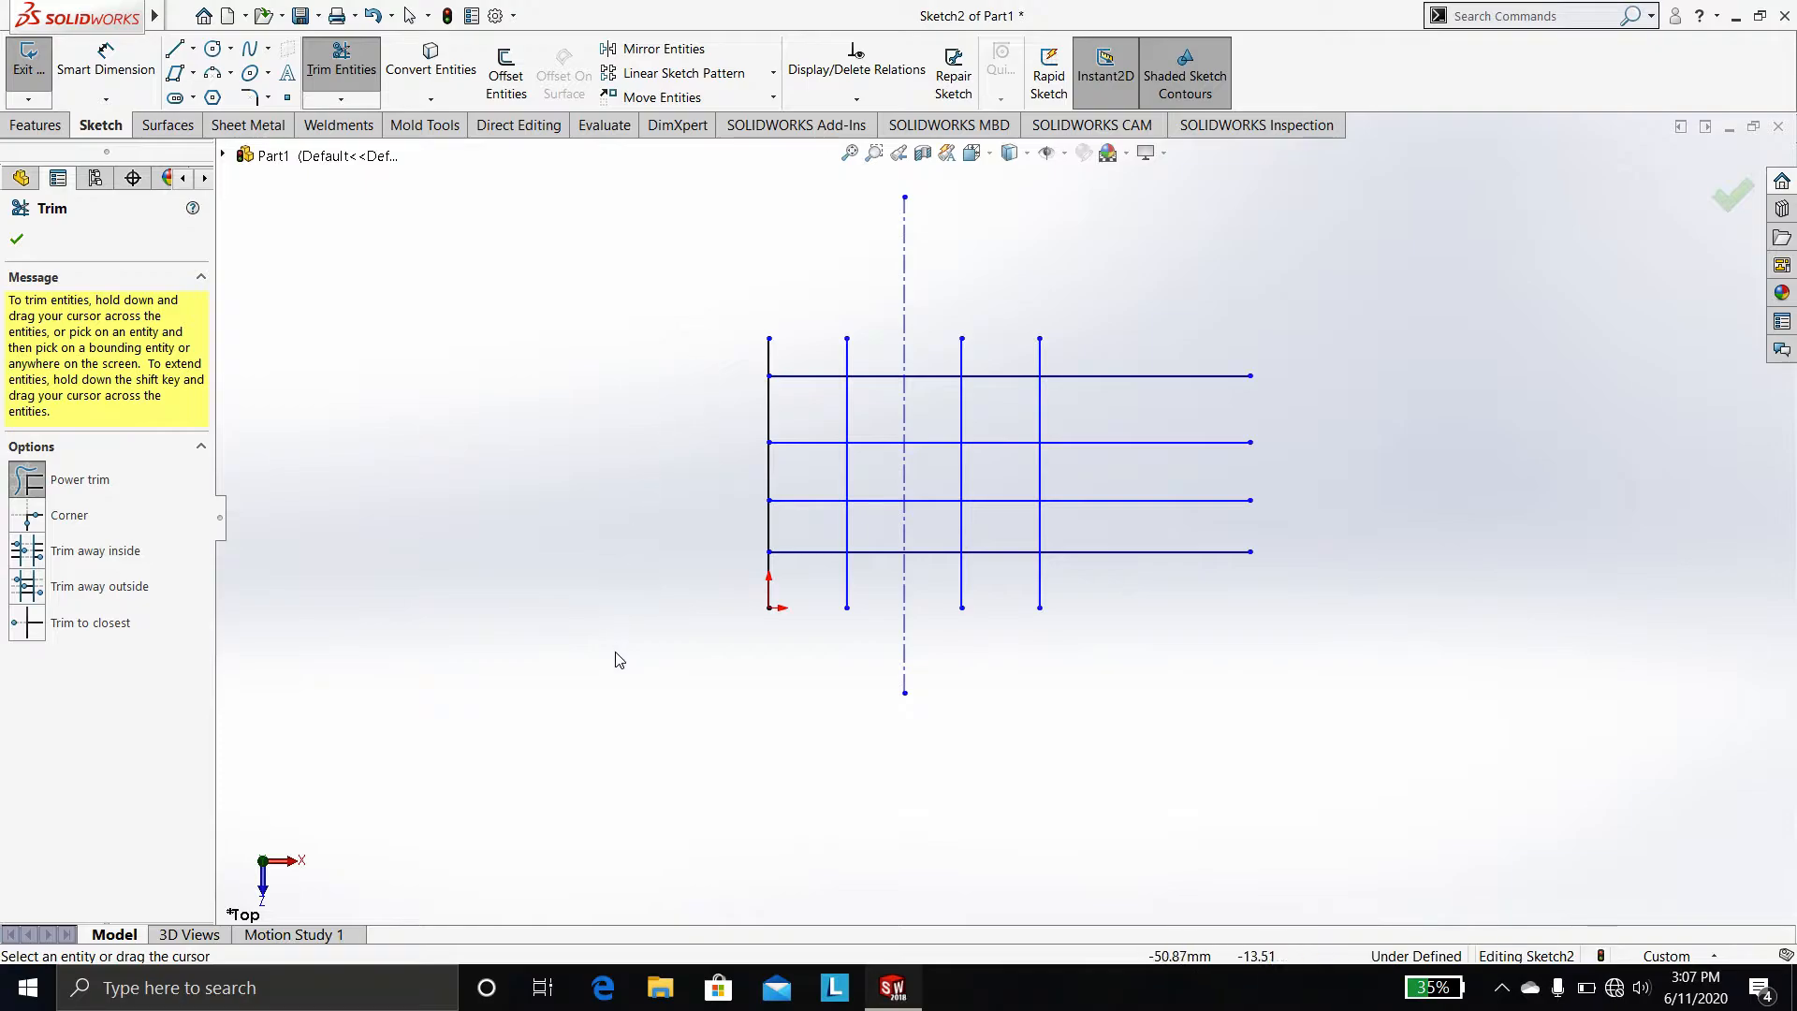
Corner-trim the rightmost vertical line with the second horizontal line
{"action": "left_click", "coordinate": [79, 514]}
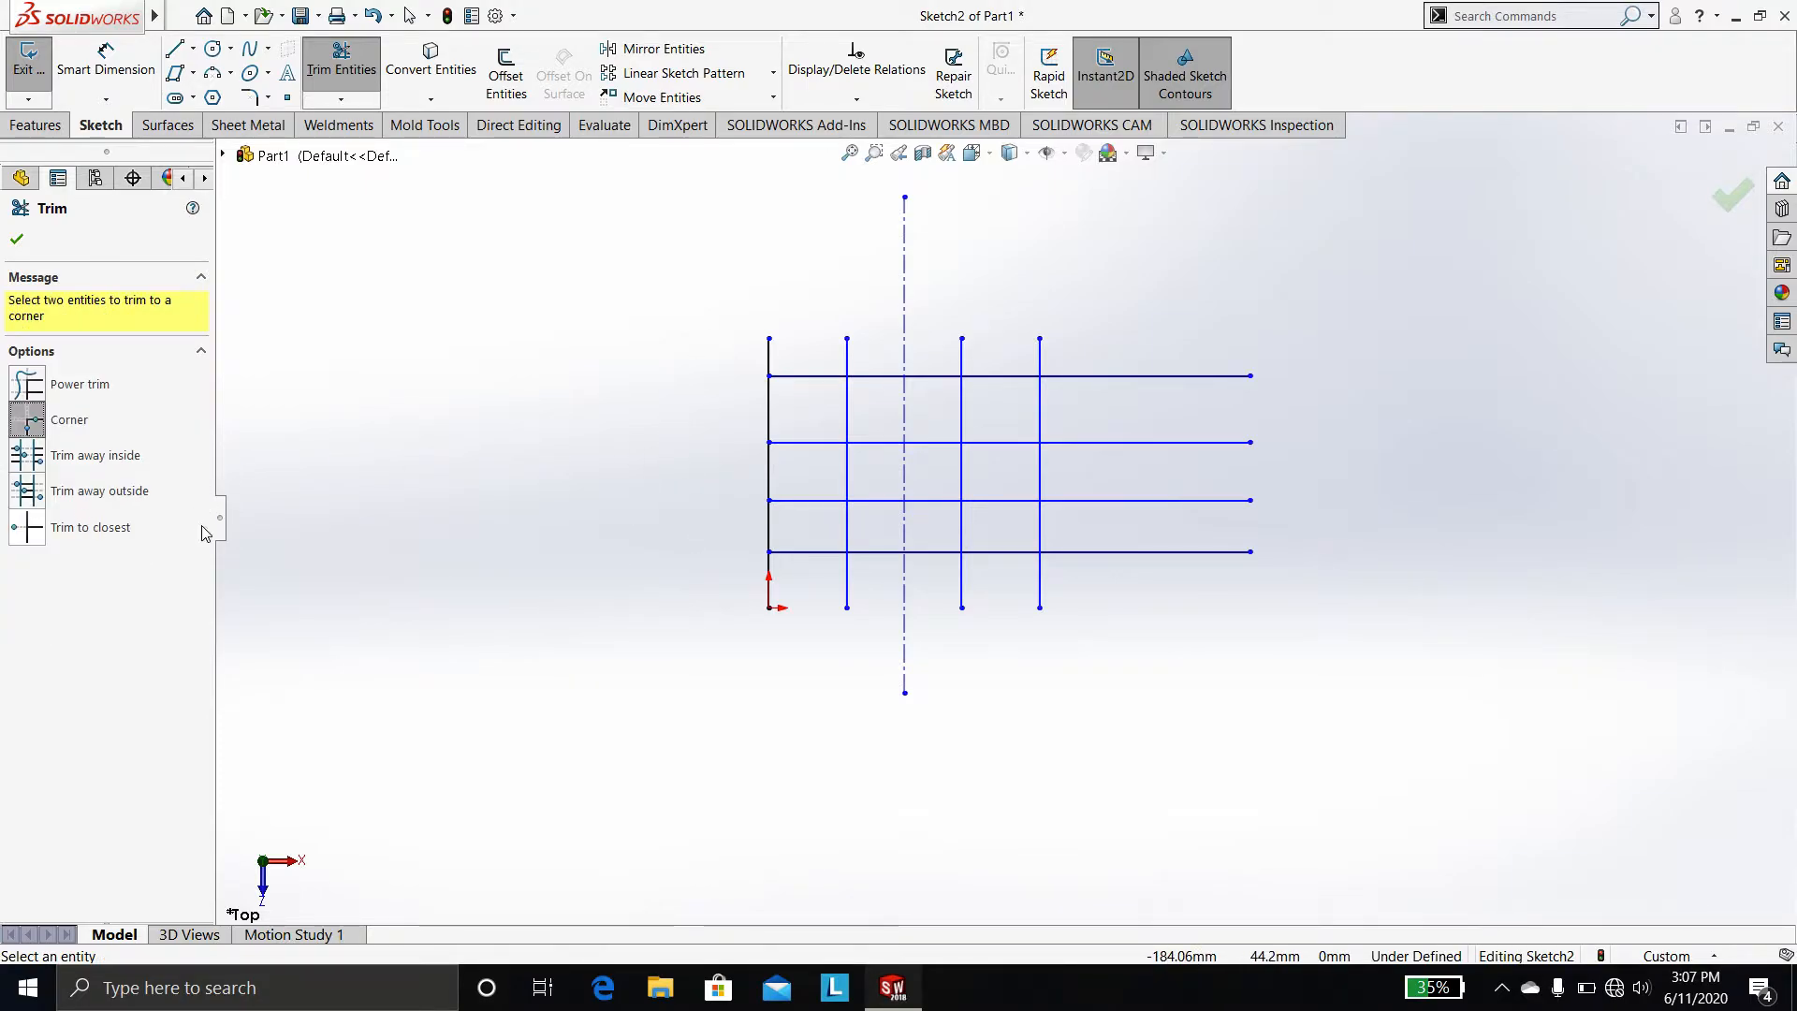
{"action": "left_click", "coordinate": [1041, 414]}
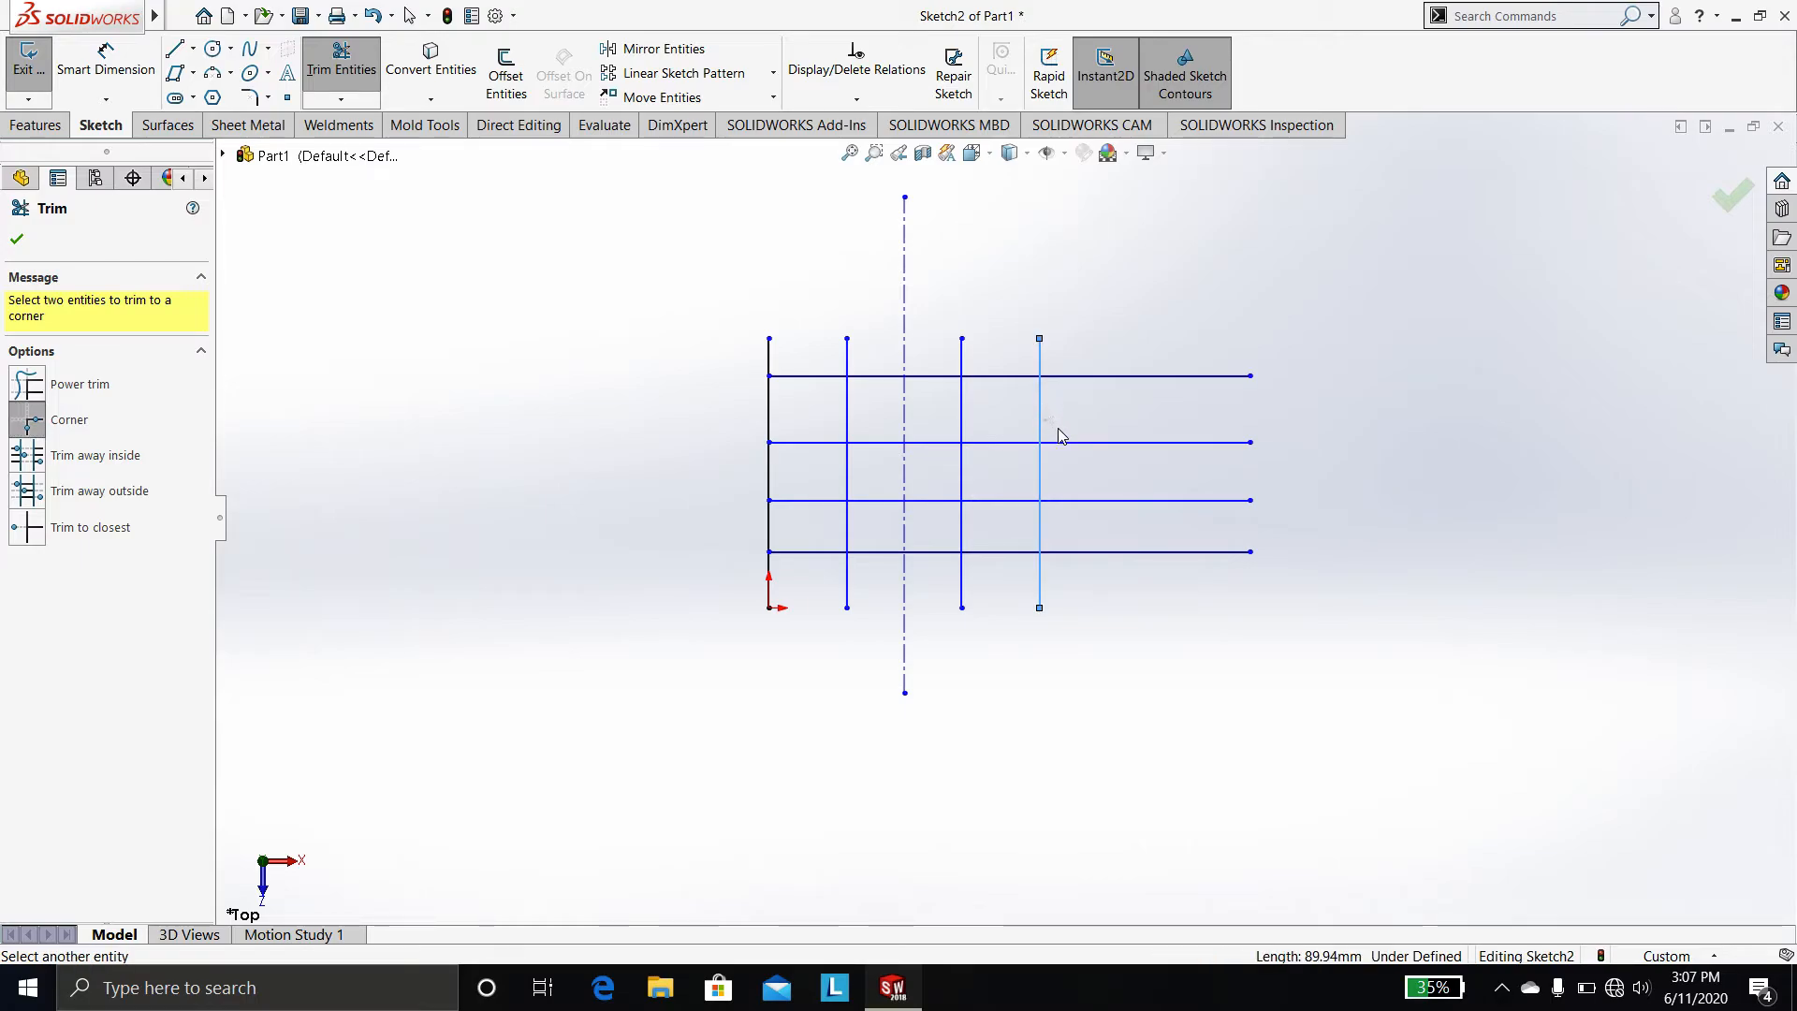
{"action": "left_click", "coordinate": [1018, 443]}
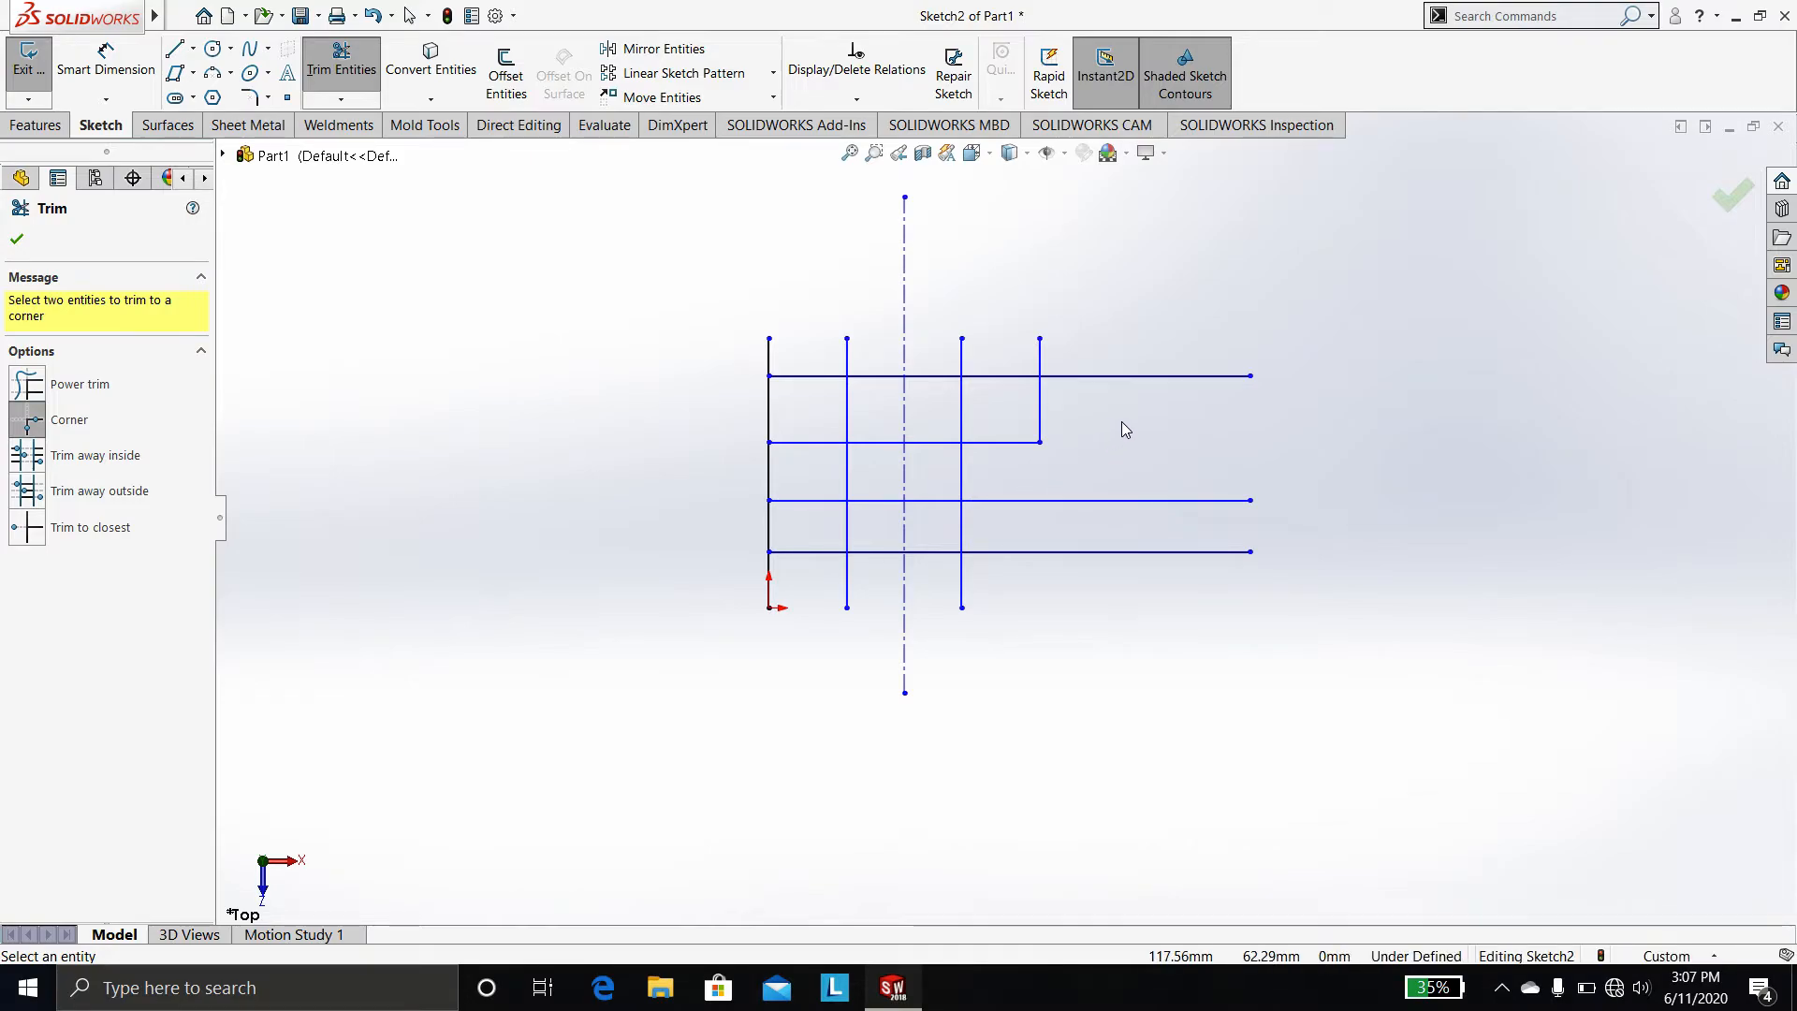
Trim away the vertical segments inside the second and third horizontal lines
{"action": "left_click", "coordinate": [140, 458]}
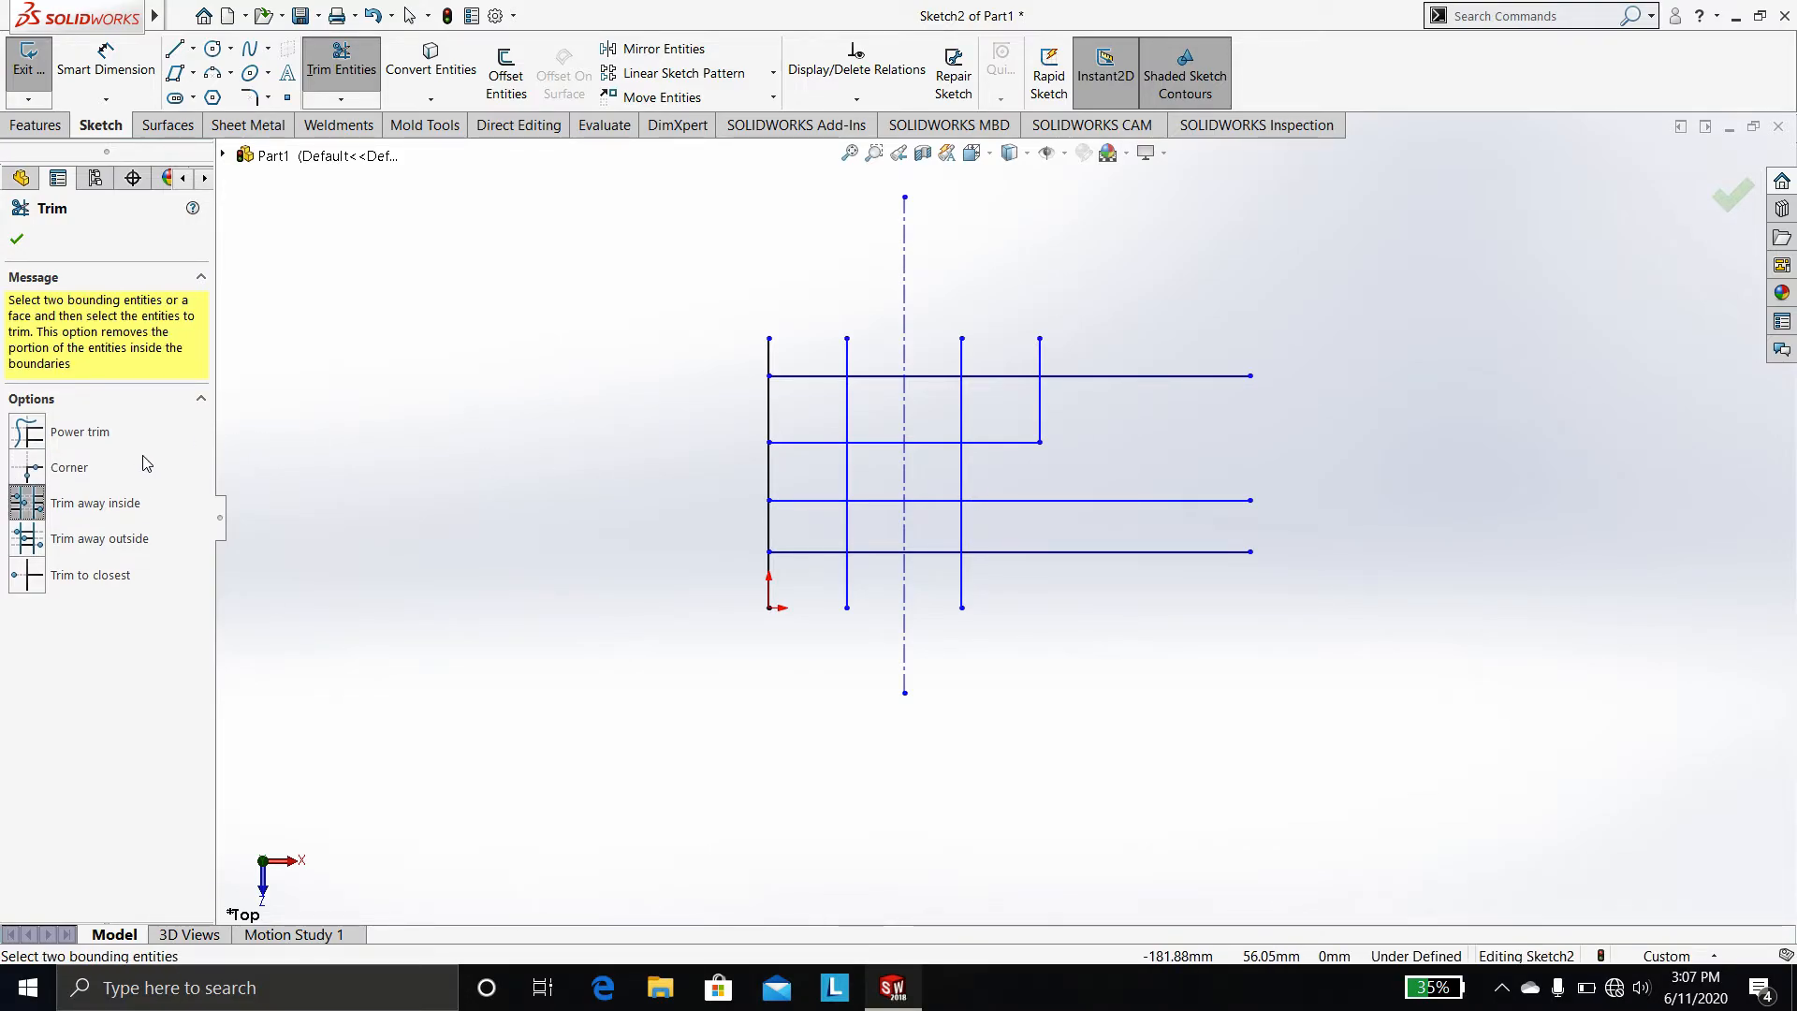
{"action": "left_click", "coordinate": [893, 443]}
{"action": "left_click", "coordinate": [894, 500]}
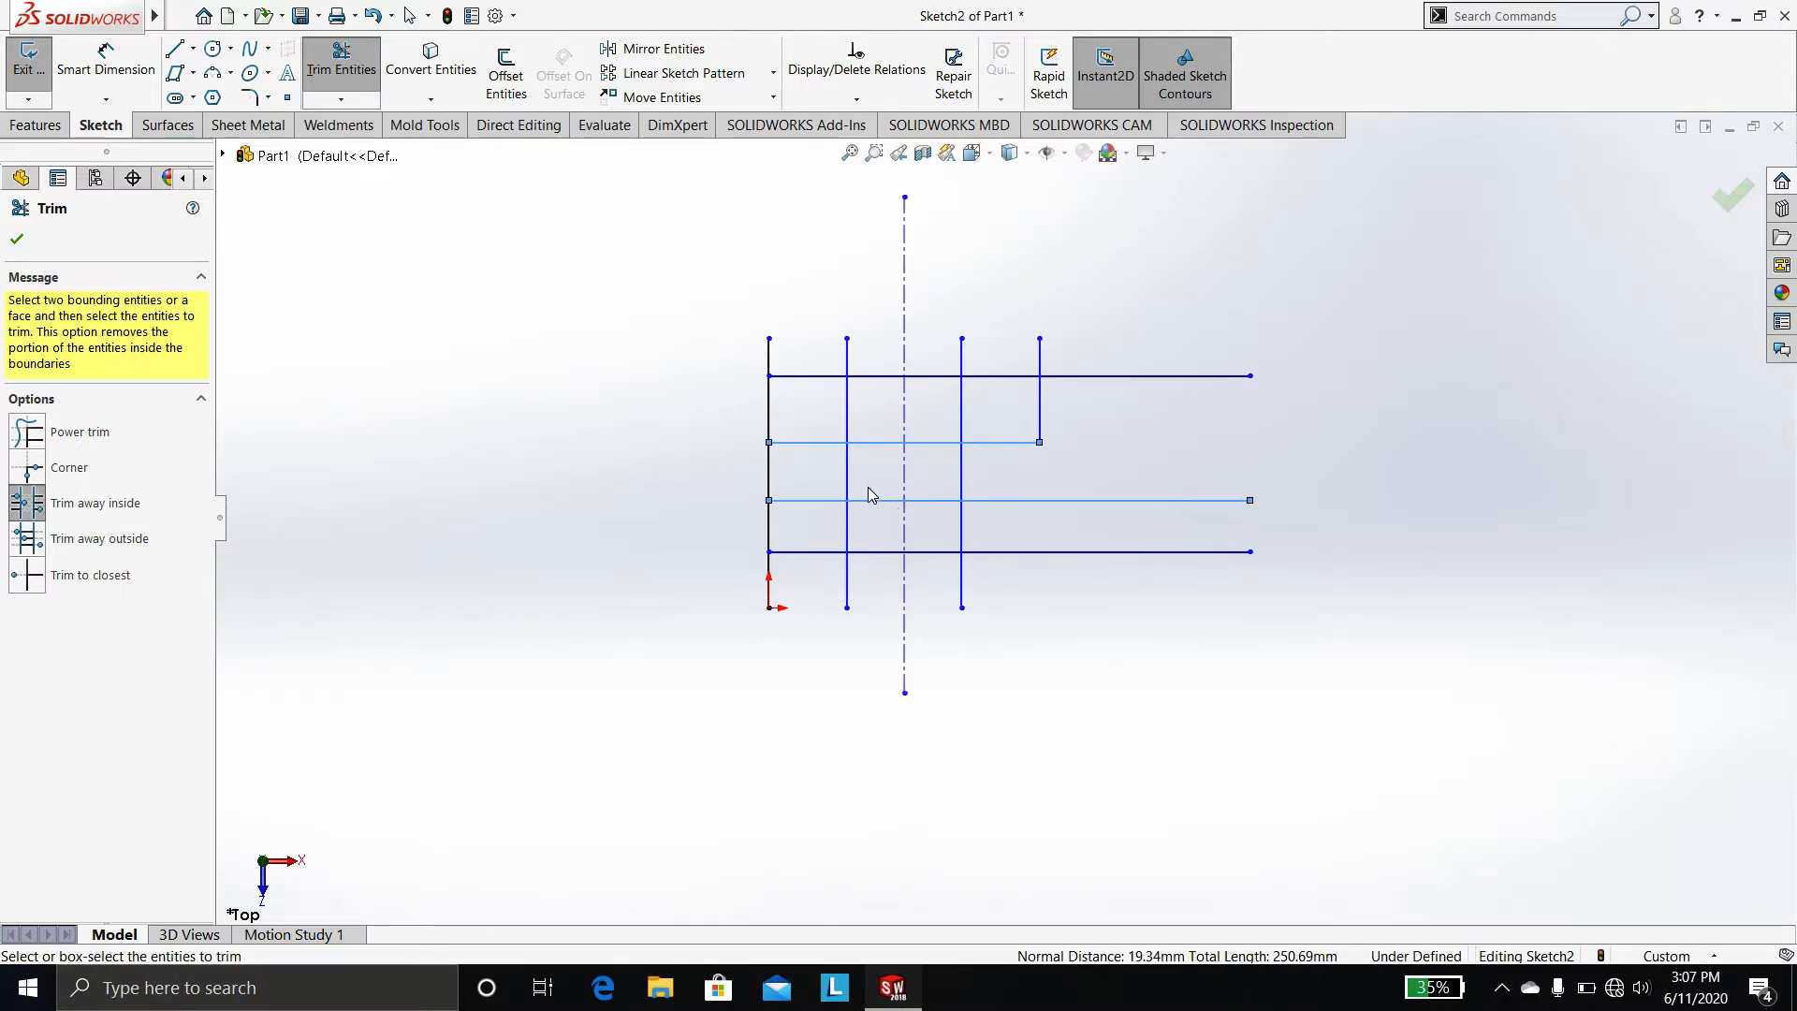
{"action": "left_click", "coordinate": [959, 482]}
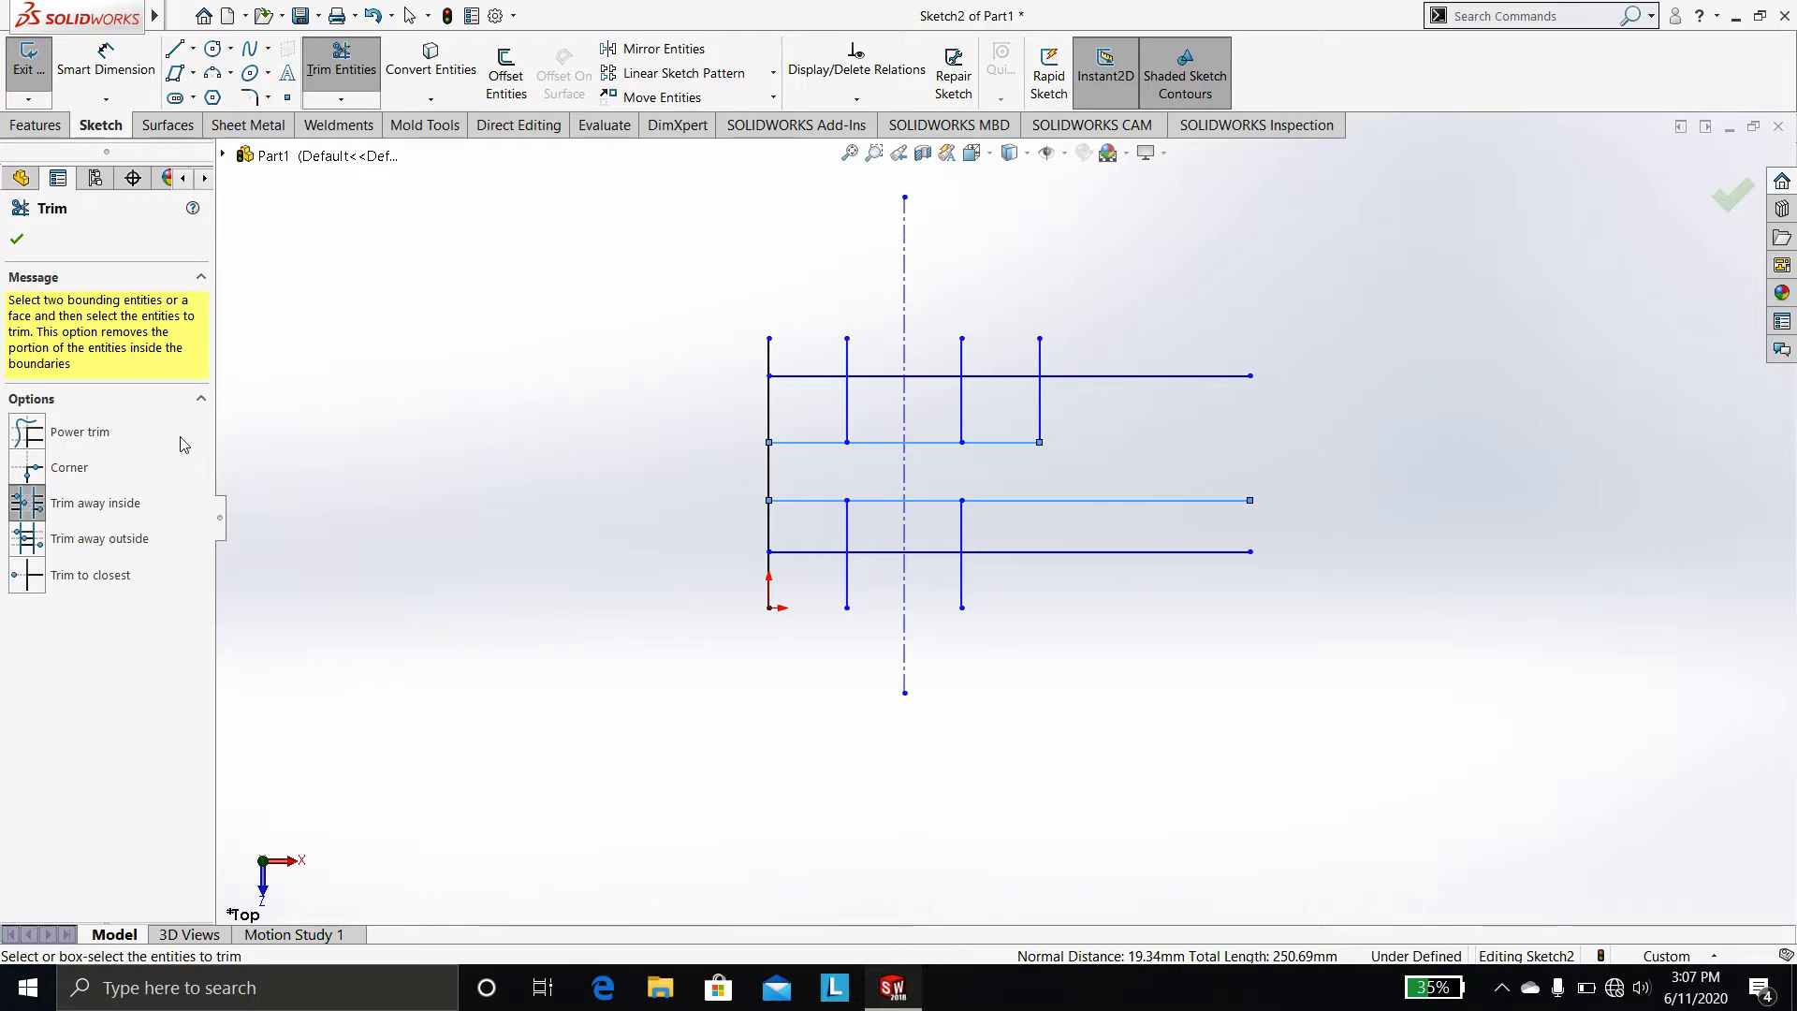
Trim the remaining segments around the second horizontal line and close the Trim command
{"action": "left_click", "coordinate": [124, 543]}
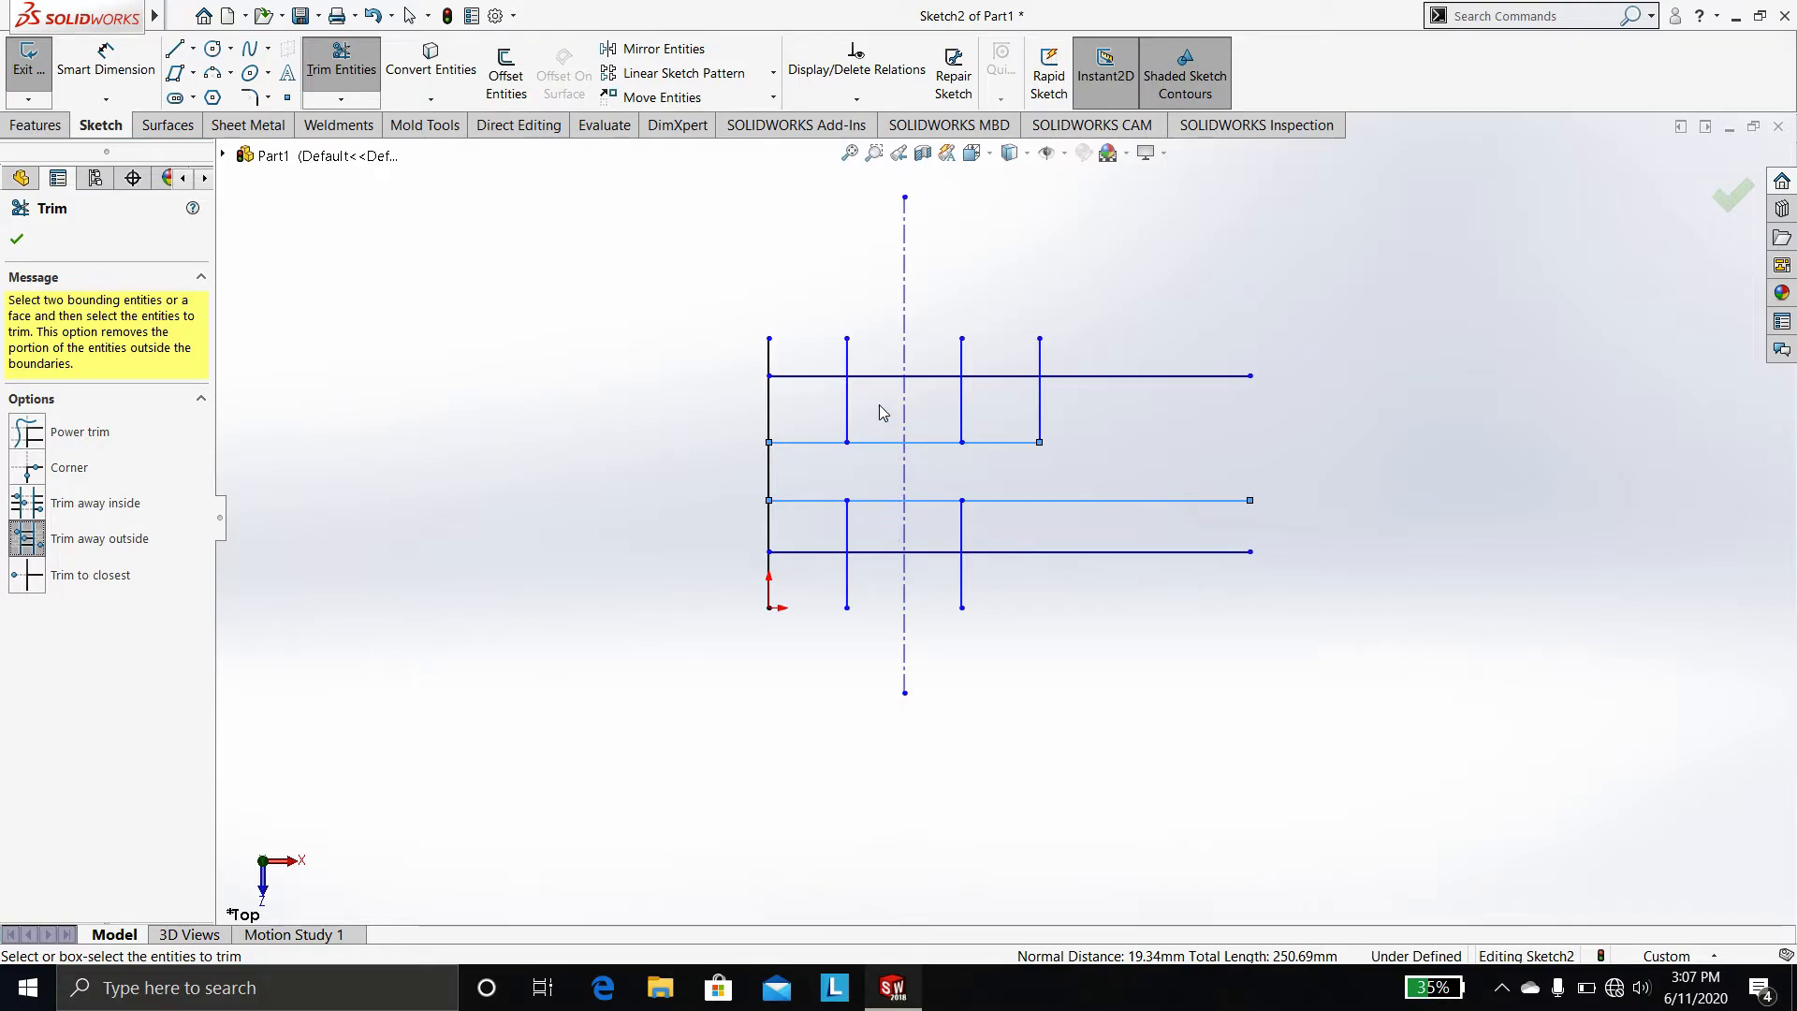
{"action": "left_click", "coordinate": [847, 534]}
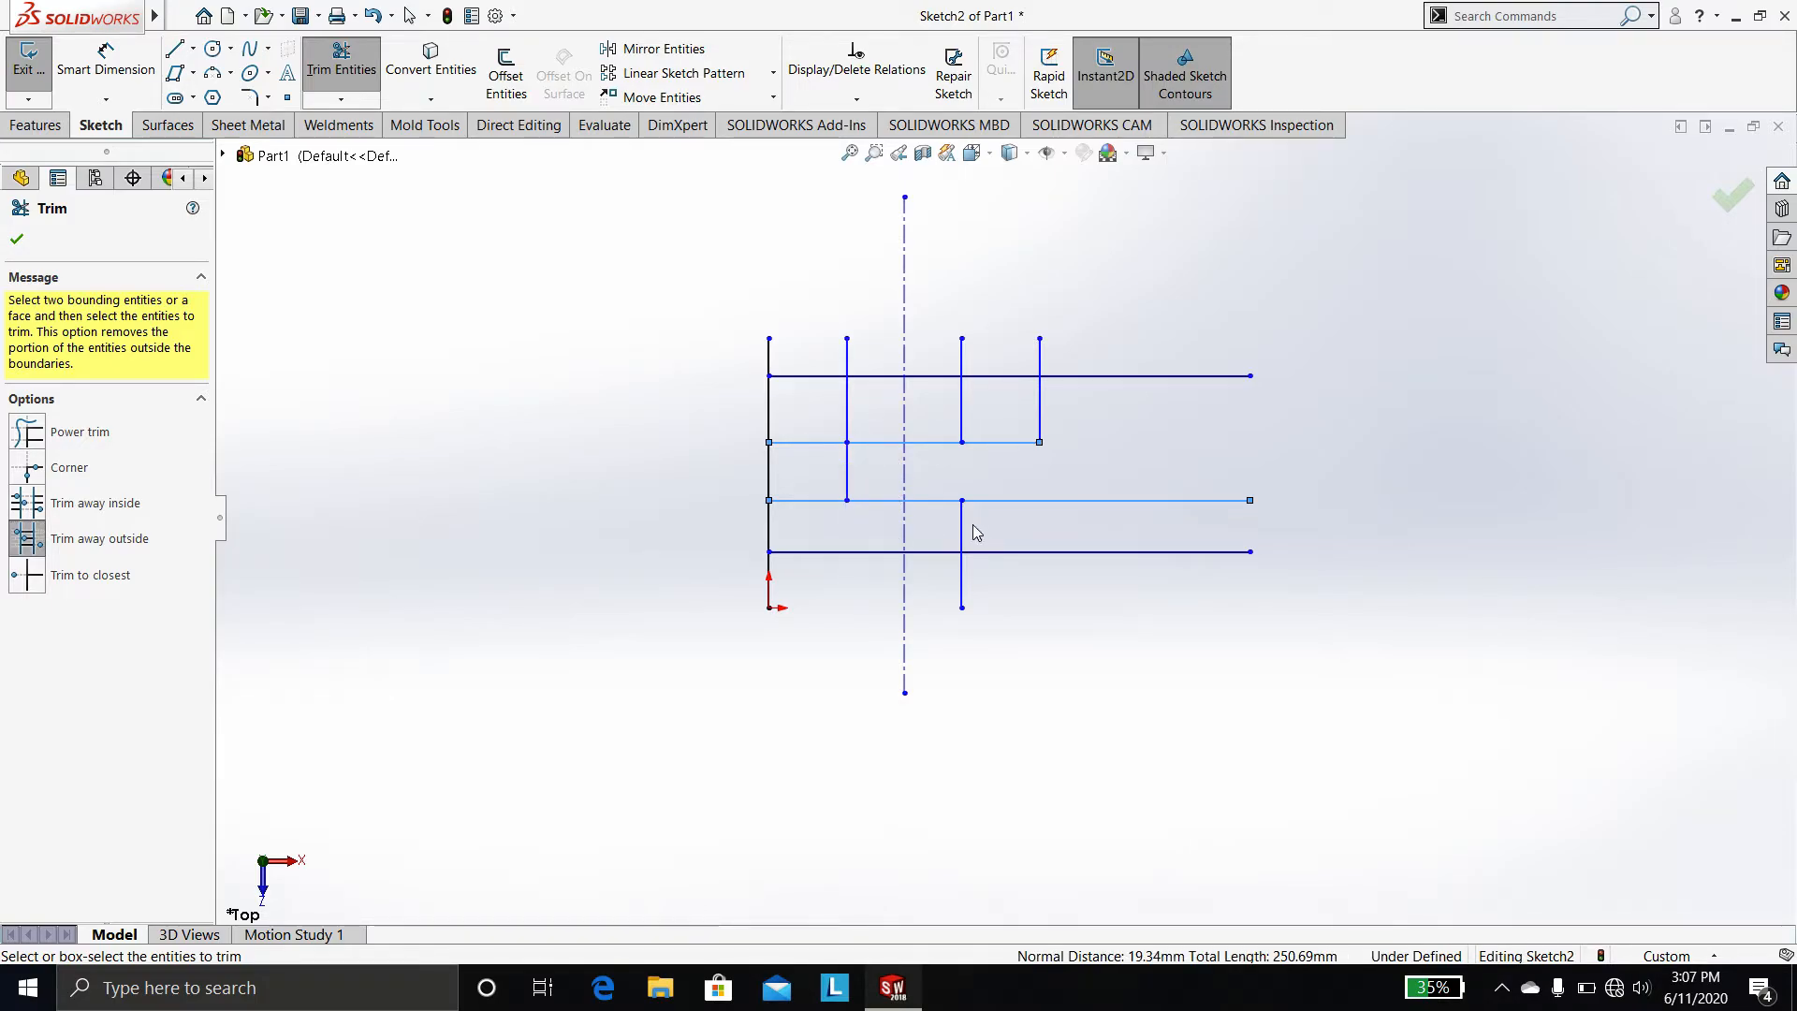
{"action": "left_click", "coordinate": [58, 575]}
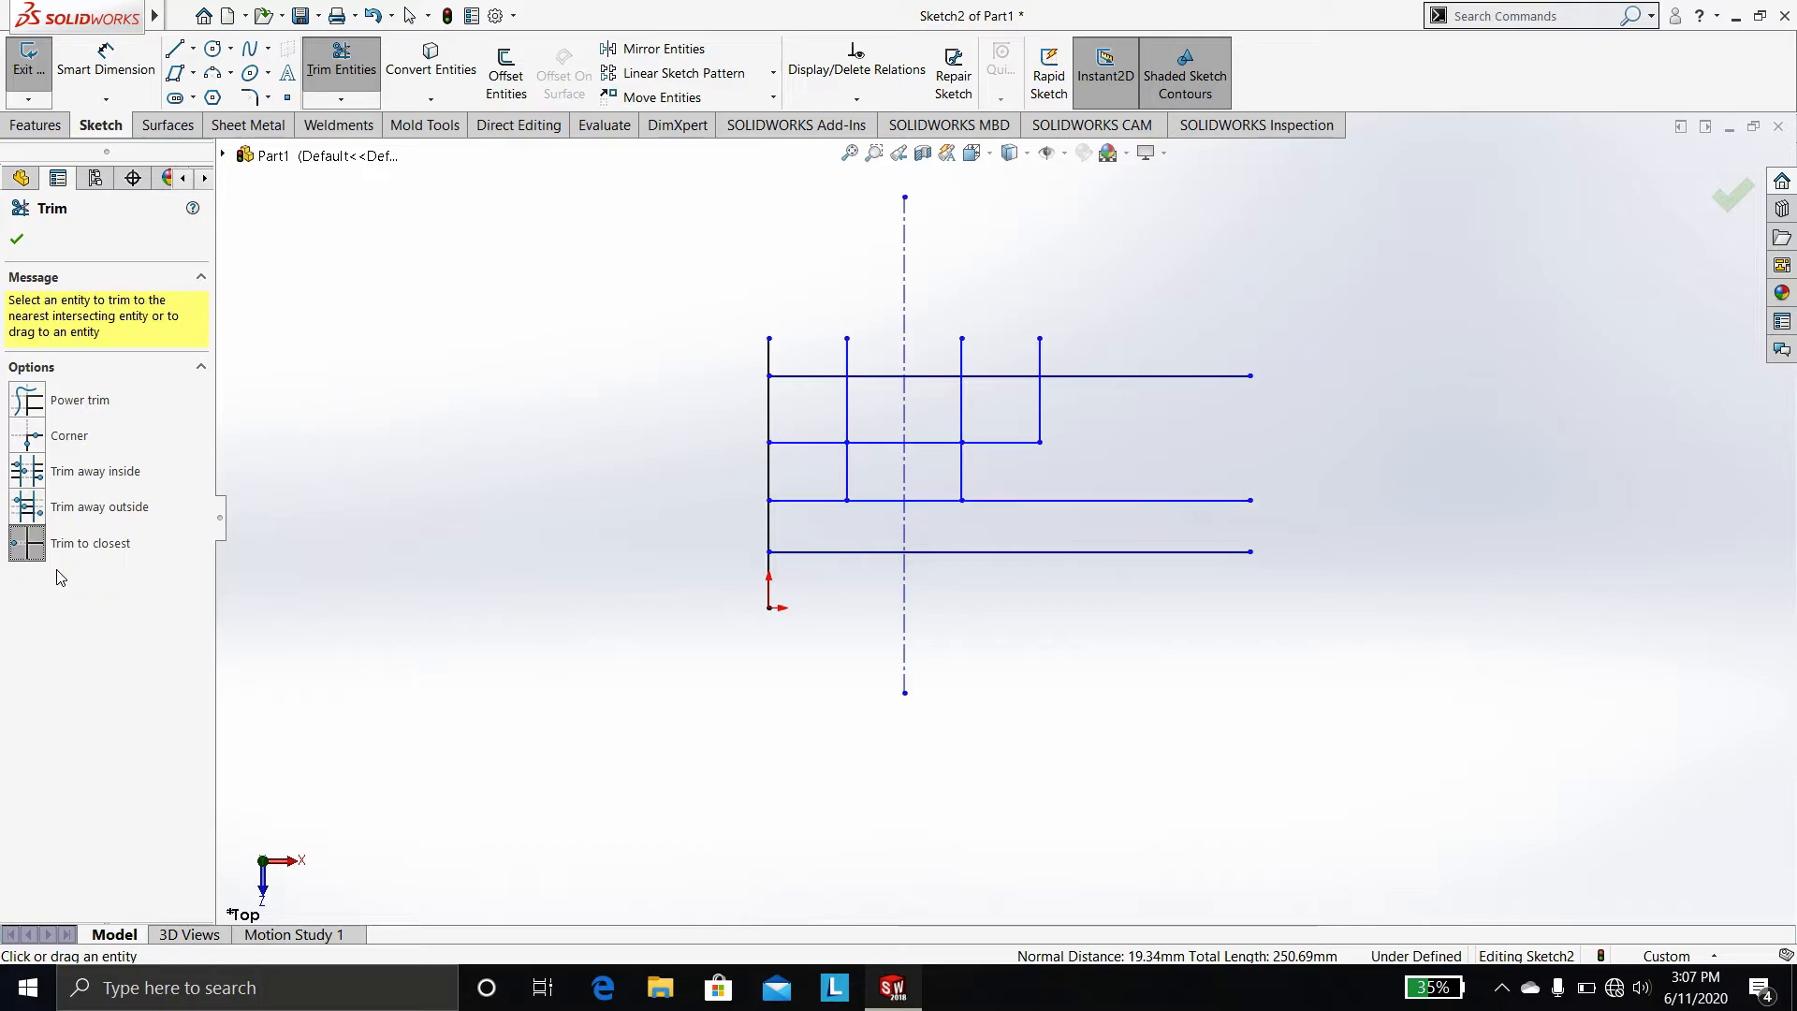
{"action": "left_click", "coordinate": [814, 452]}
{"action": "left_click", "coordinate": [876, 453]}
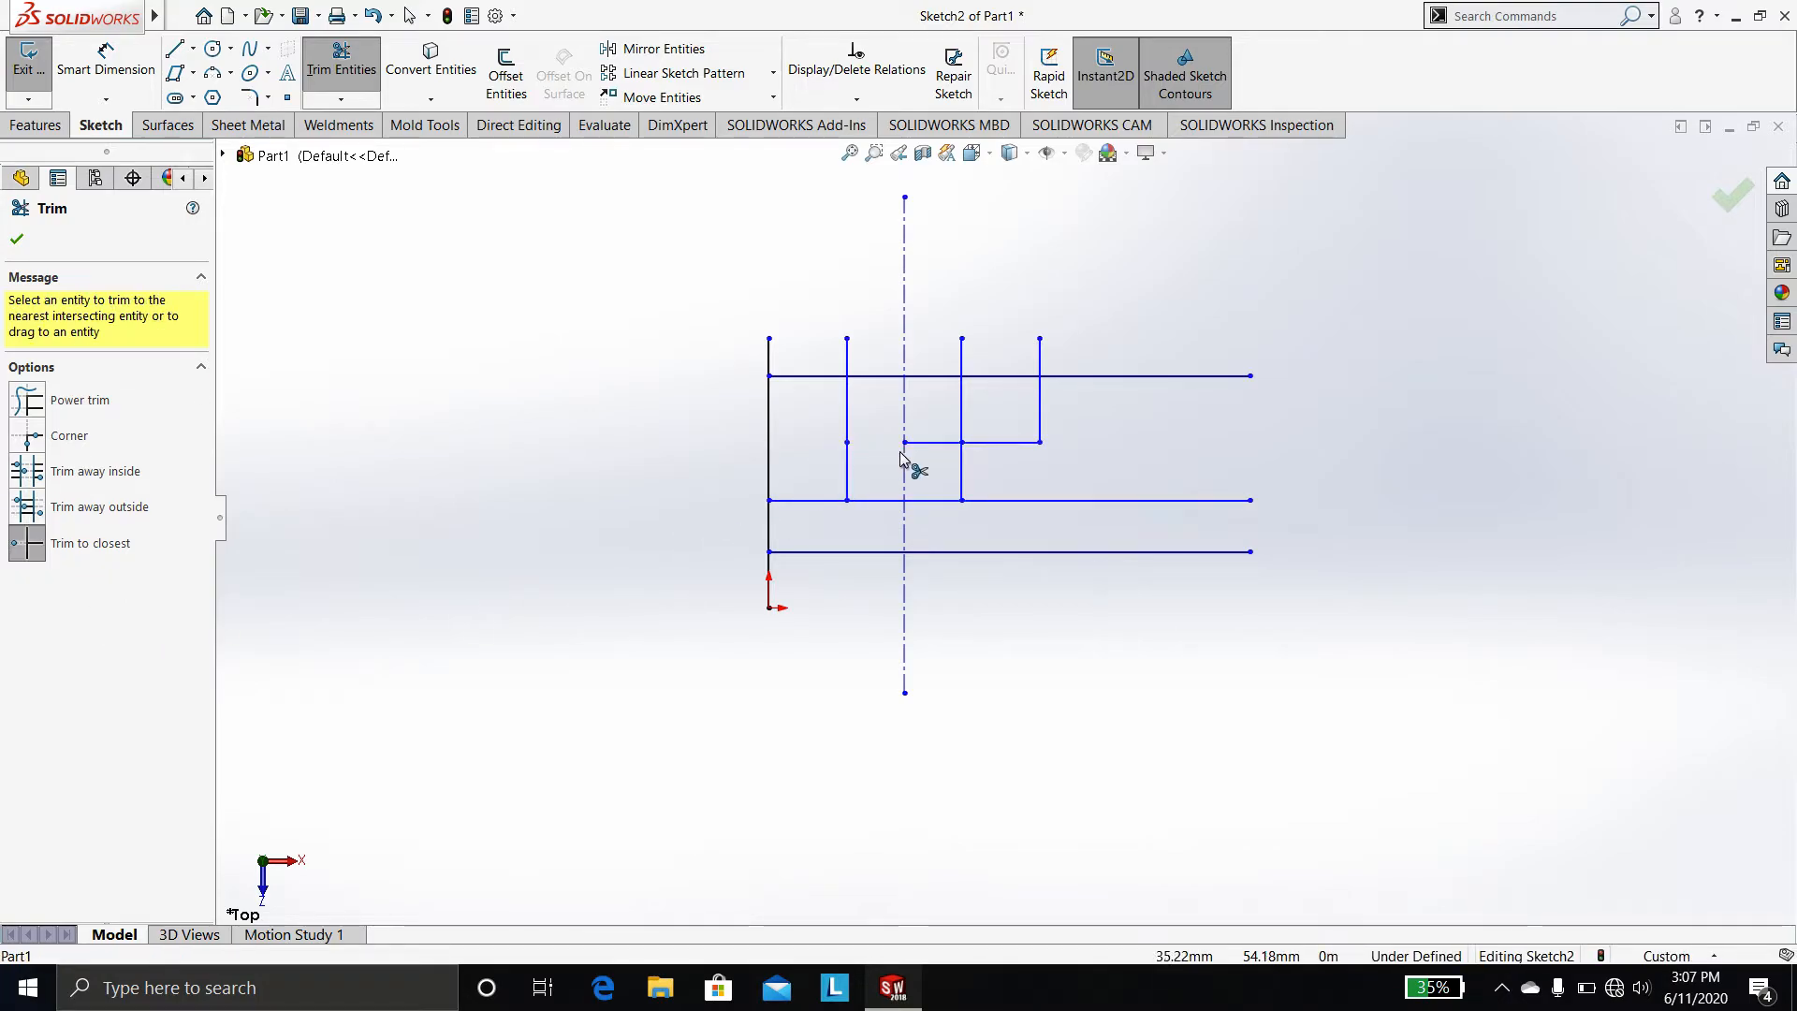
{"action": "left_click", "coordinate": [946, 450]}
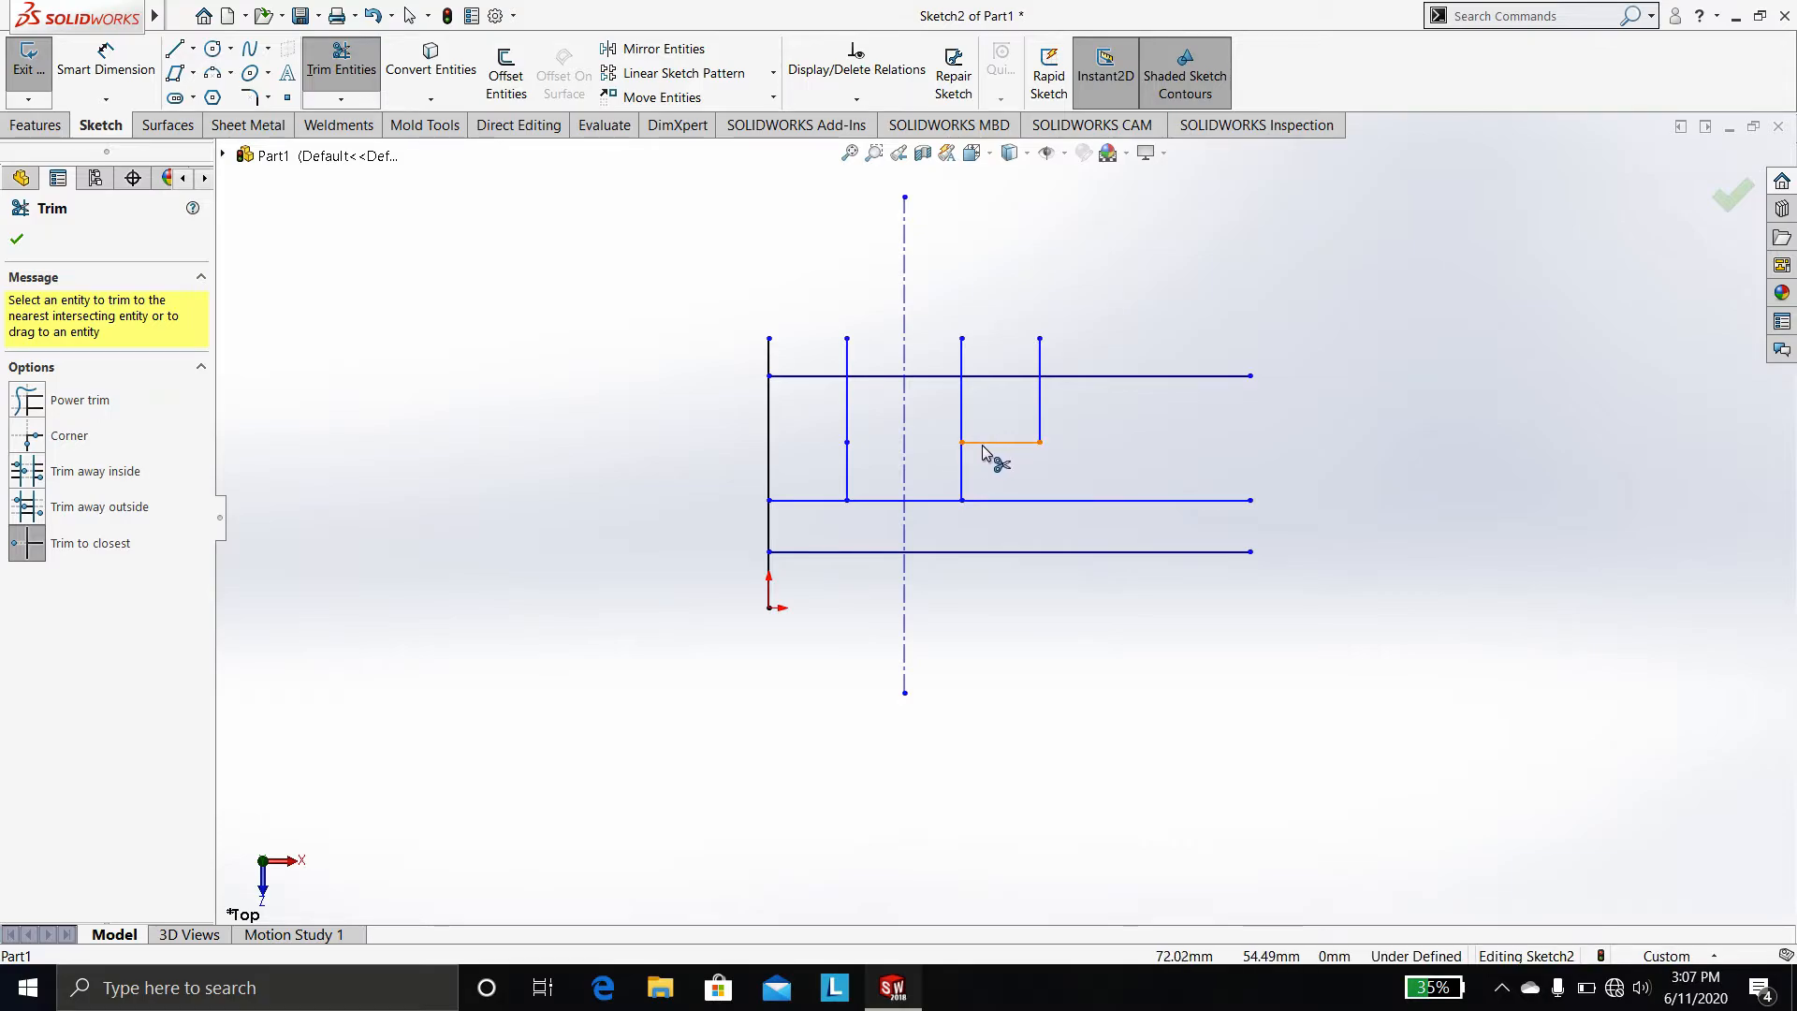
{"action": "left_click", "coordinate": [983, 453]}
{"action": "left_click", "coordinate": [964, 456]}
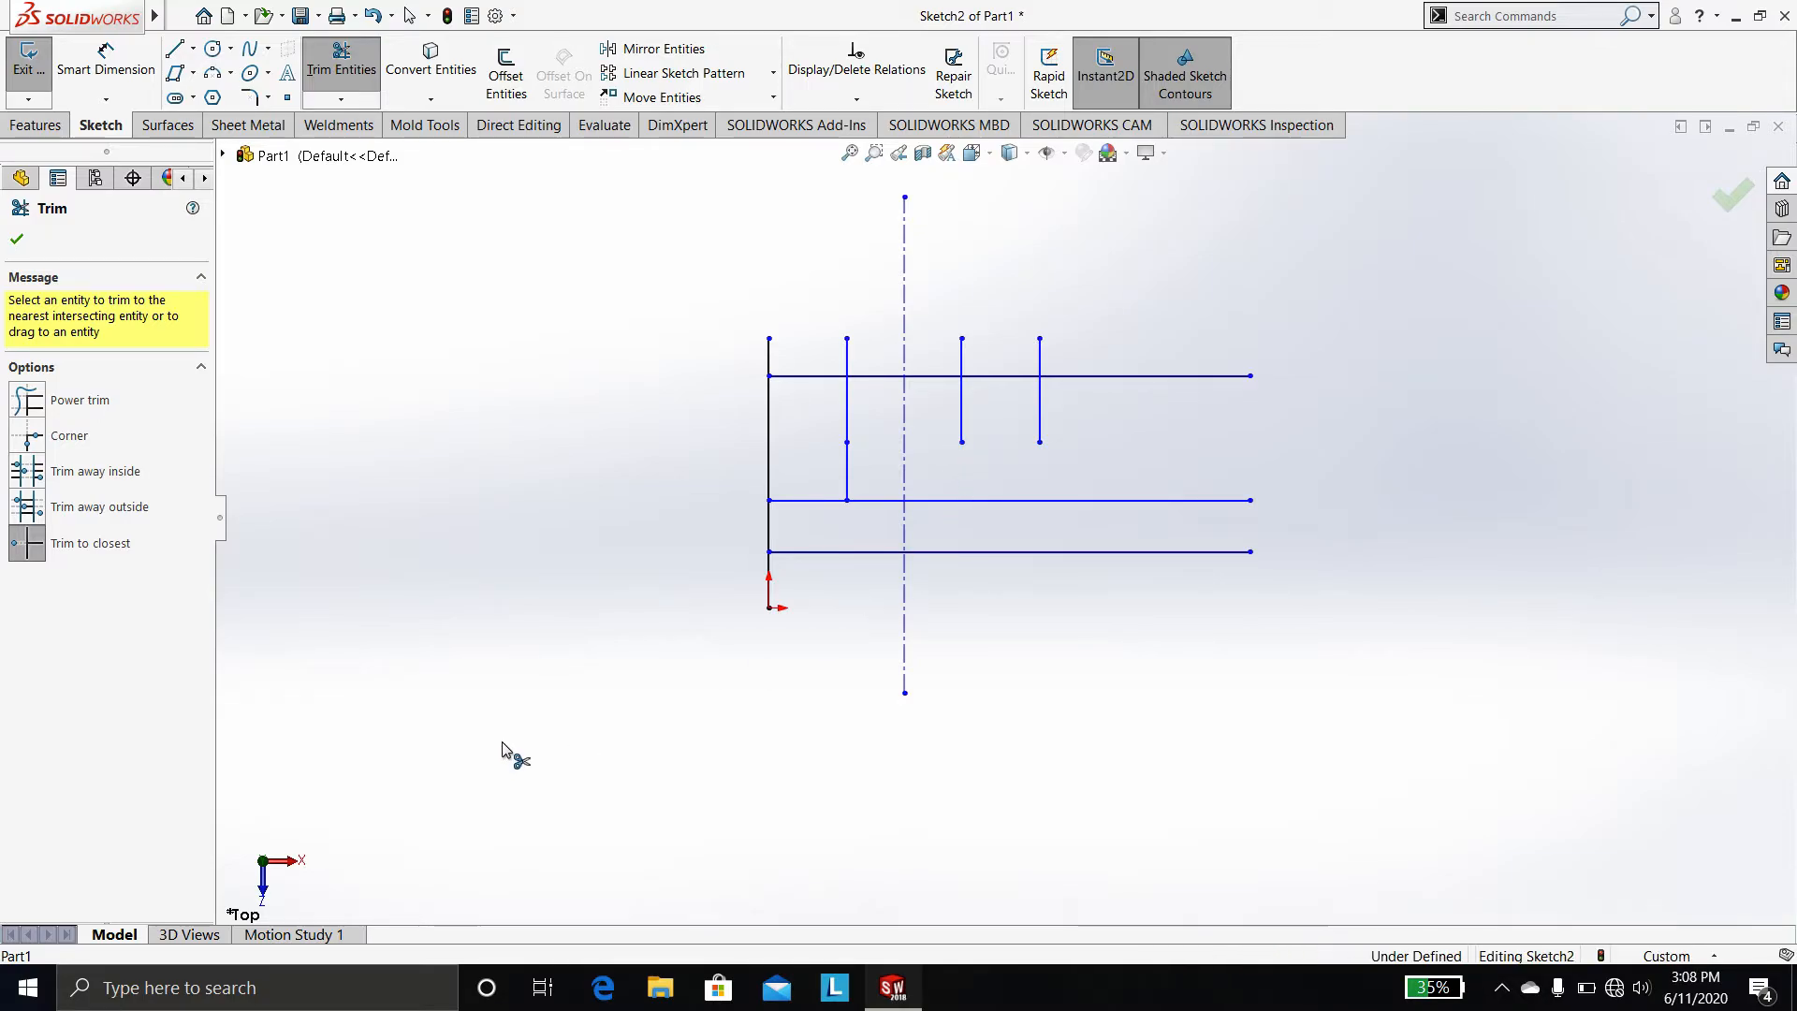
{"action": "left_click", "coordinate": [18, 240]}
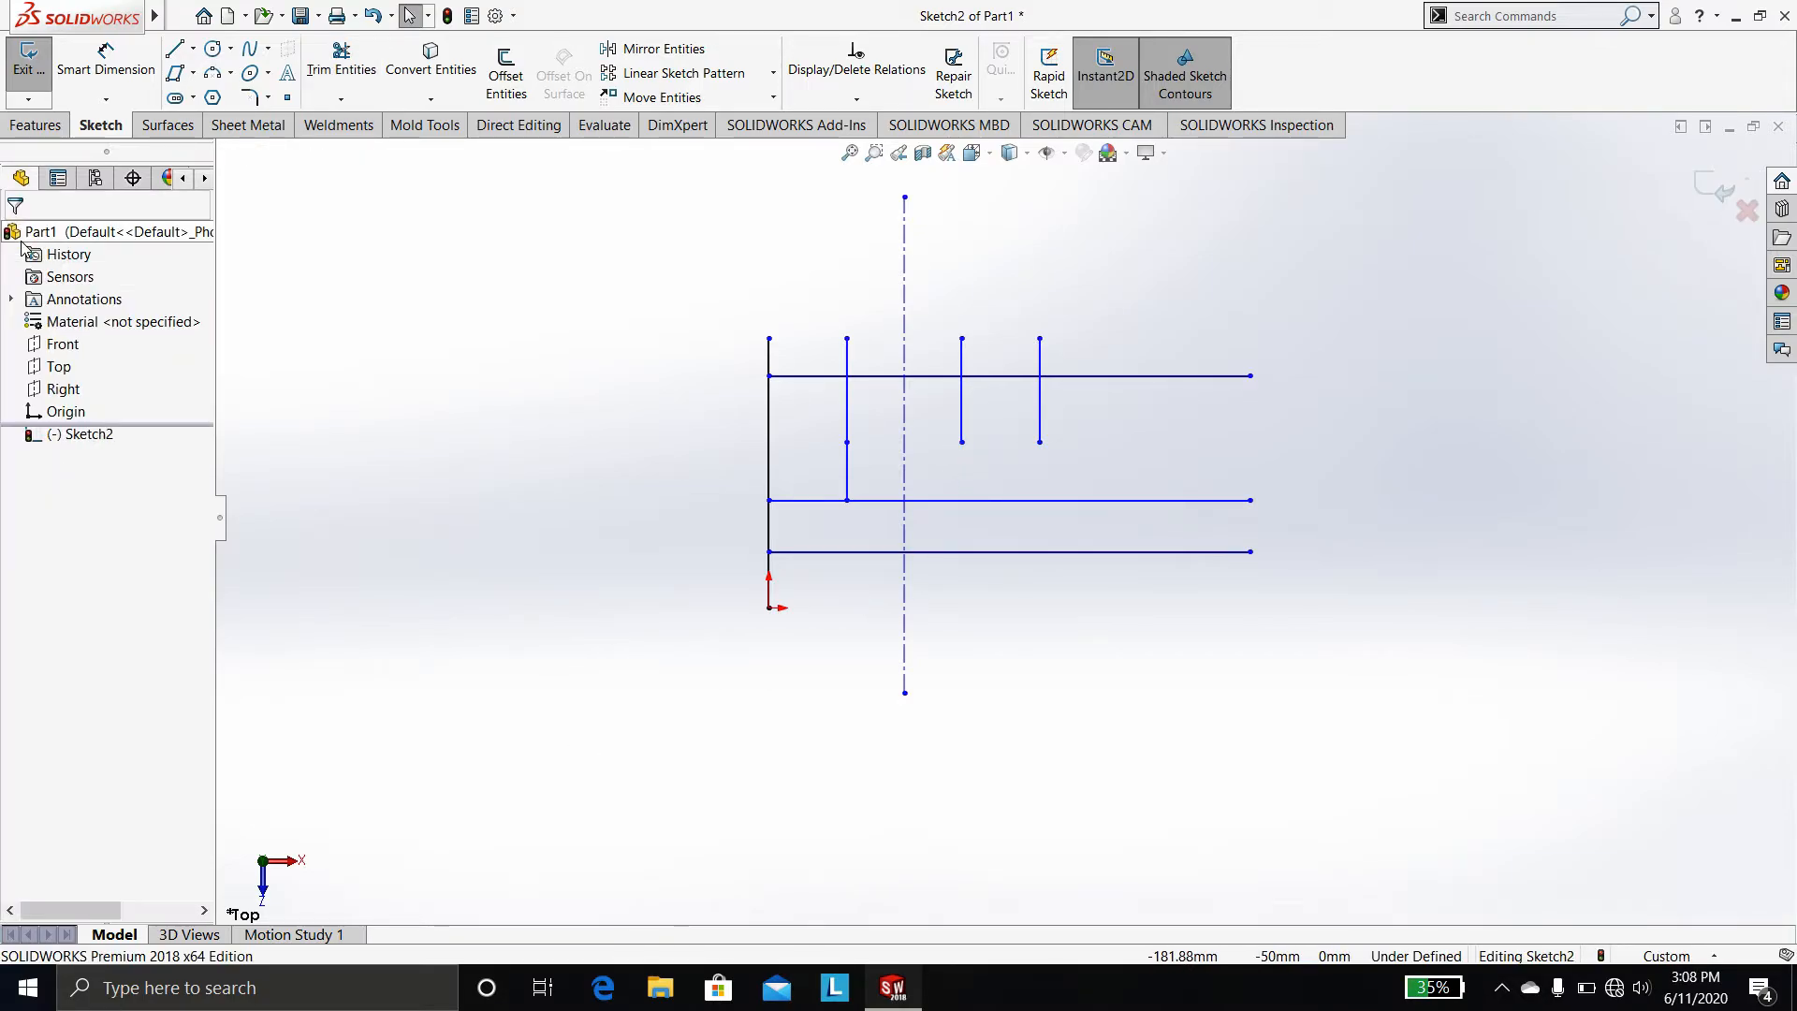
Select all sketch entities and delete them
{"action": "scroll", "coordinate": [1029, 674], "scroll_direction": "up", "scroll_amount": 2}
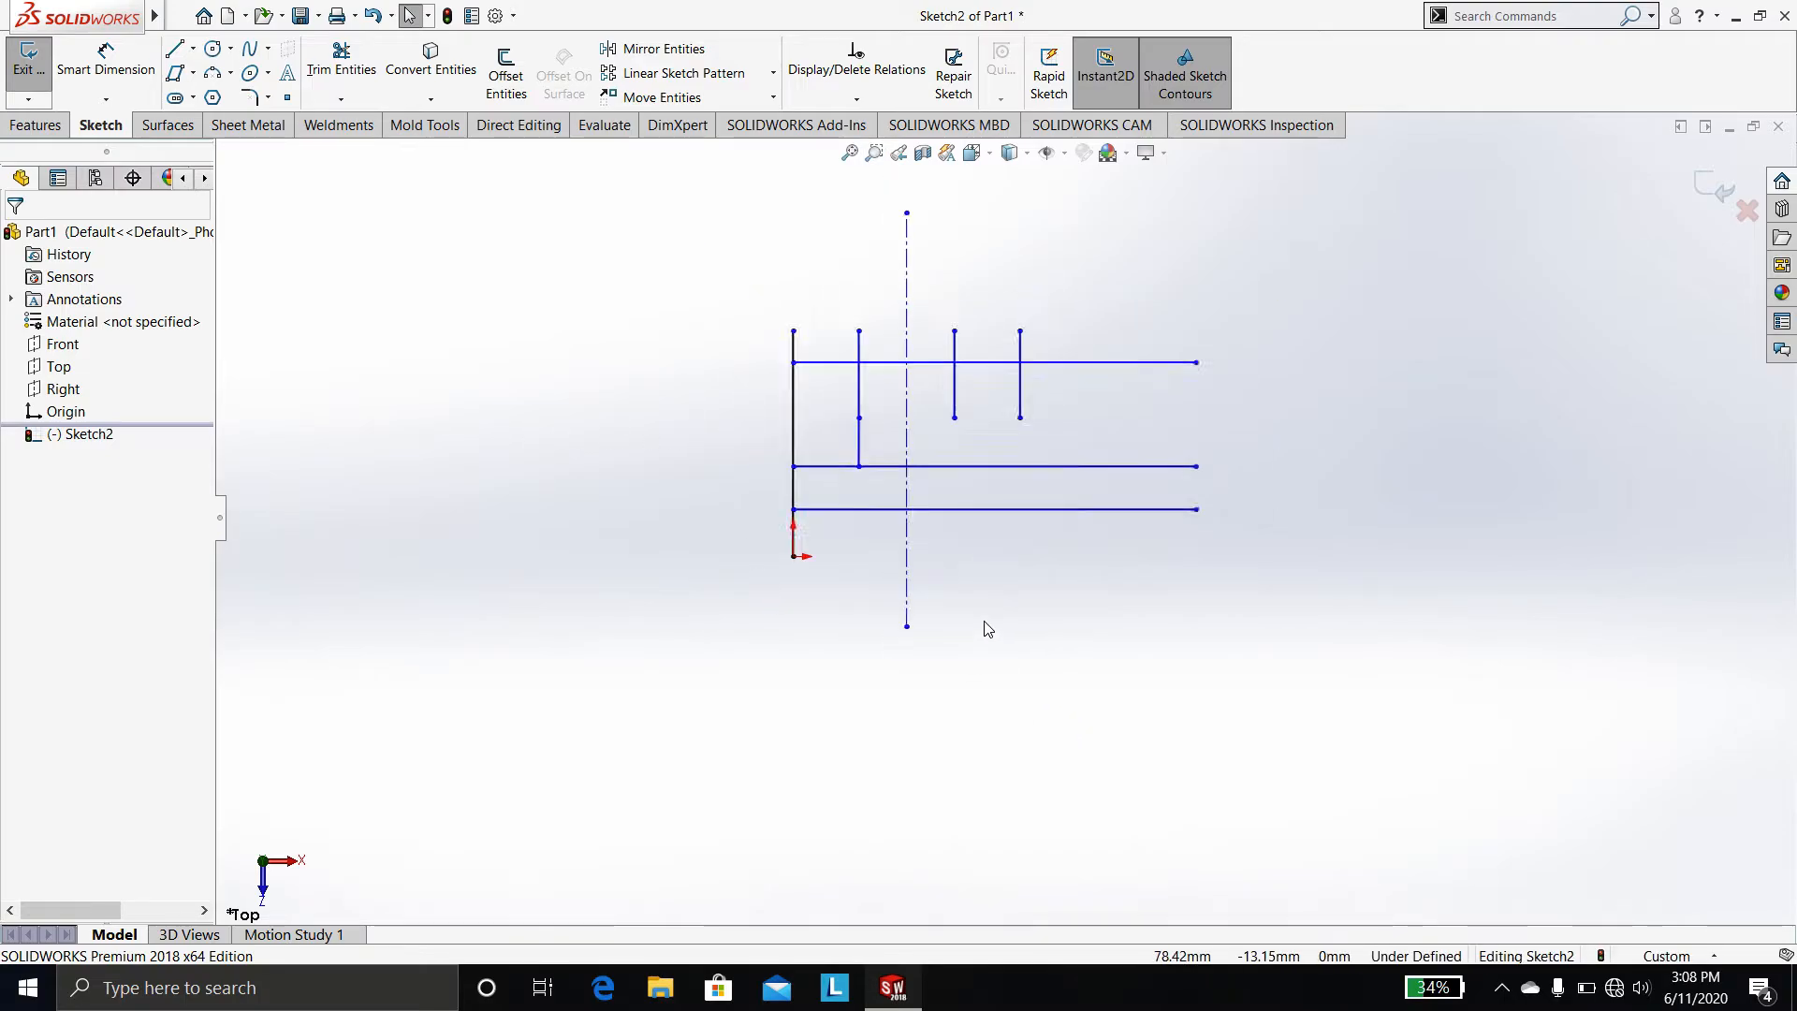
{"action": "left_click_drag", "start_coordinate": [717, 194], "coordinate": [1106, 384]}
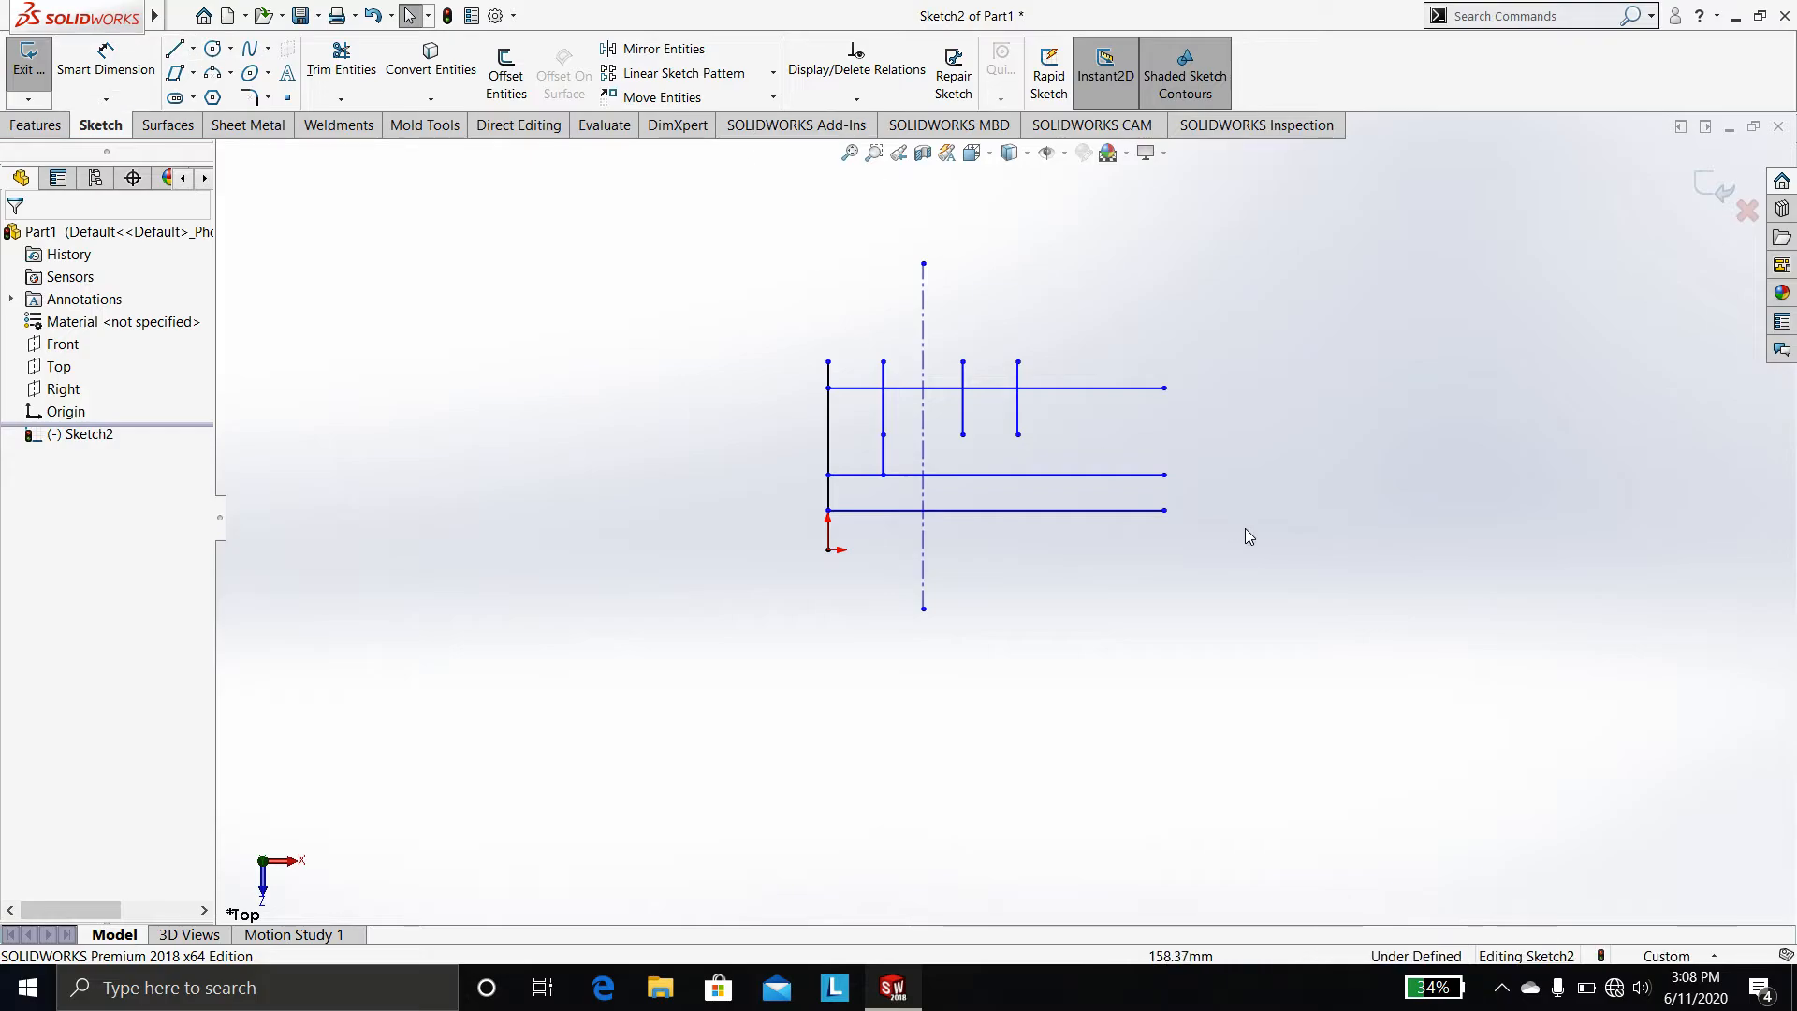
{"action": "mouse_move", "coordinate": [800, 226]}
{"action": "left_mouse_down"}
{"action": "mouse_move", "coordinate": [1592, 730]}
{"action": "mouse_move", "coordinate": [1330, 717]}
{"action": "left_mouse_up"}
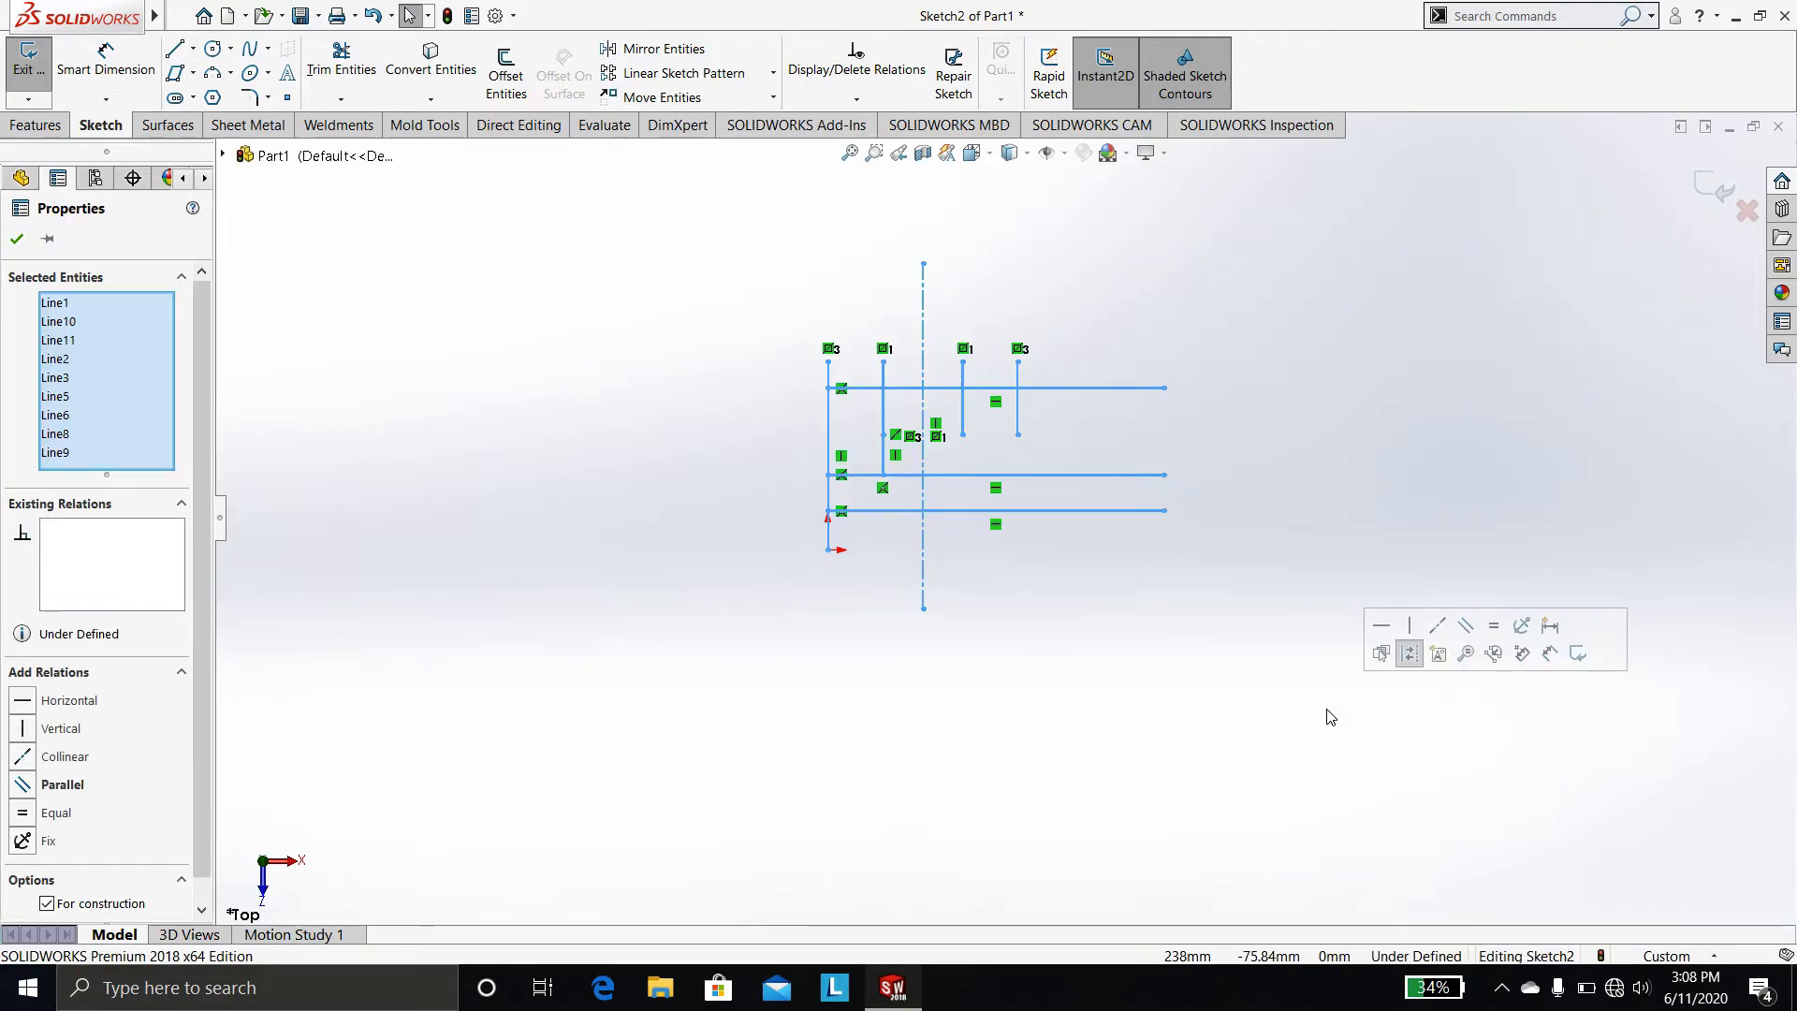
{"action": "key", "text": "Delete"}
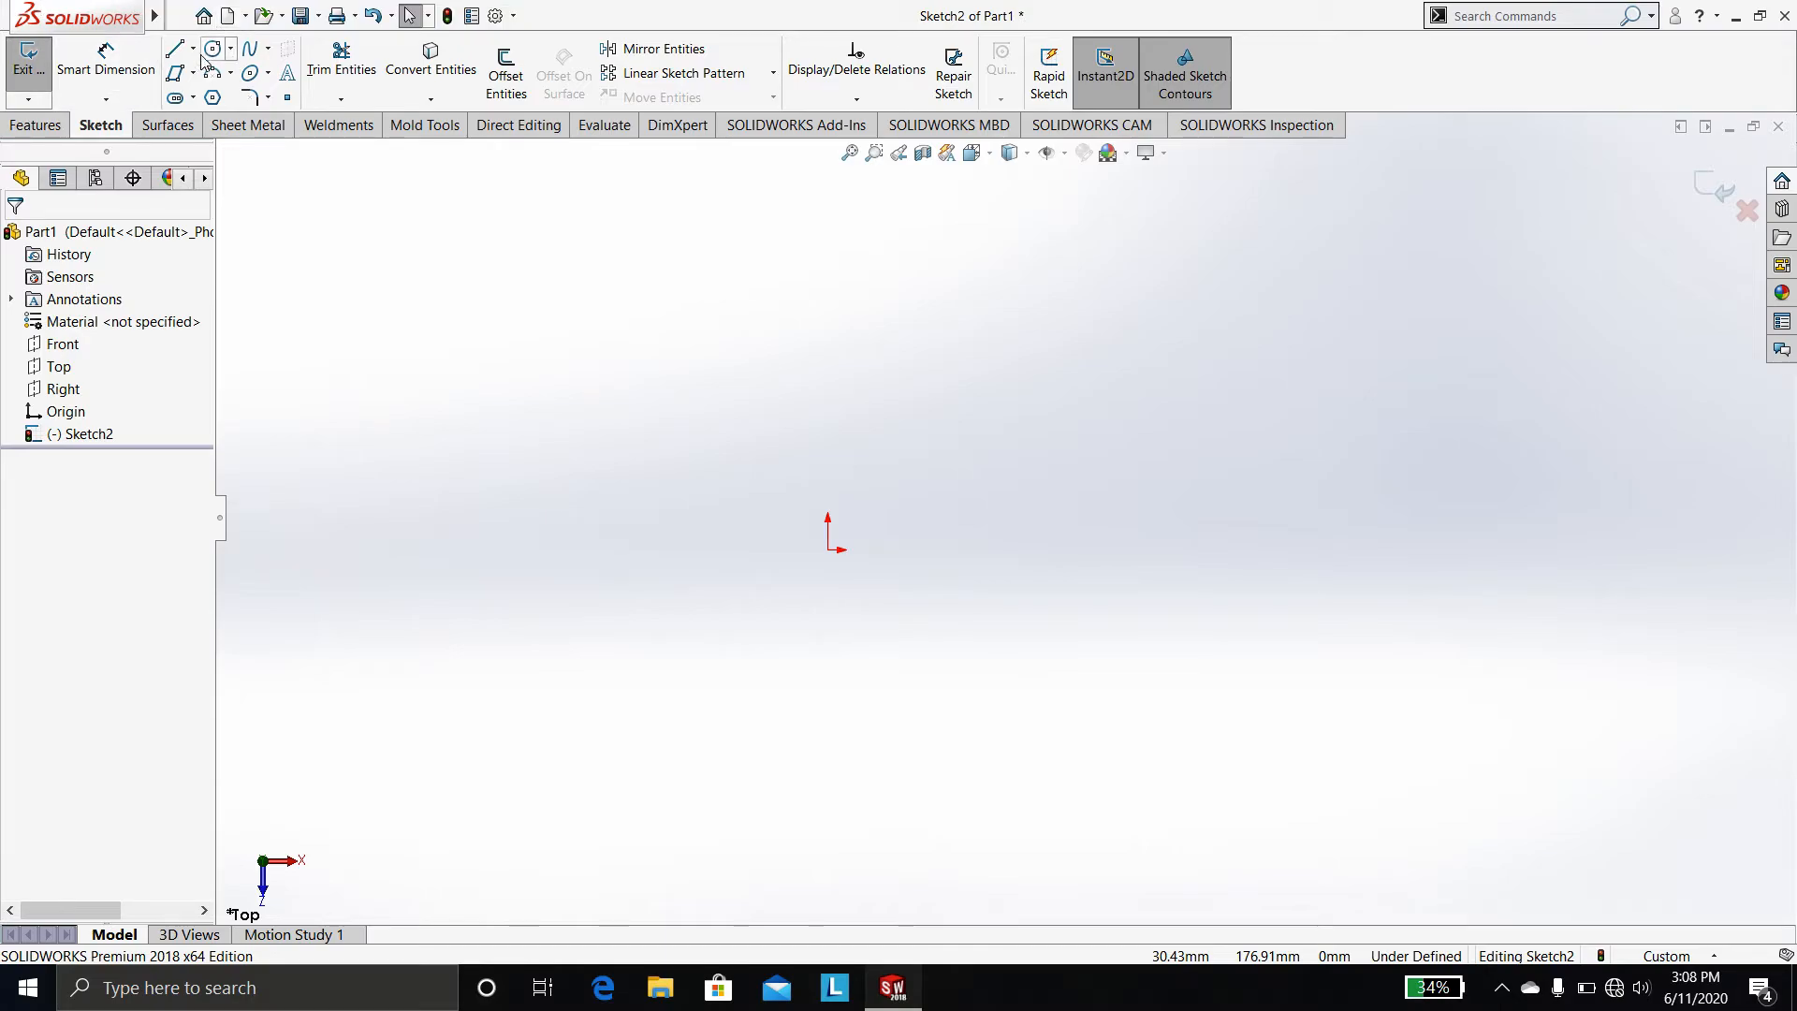
Draw a circle of radius about 28 mm above and right of the origin
{"action": "left_click", "coordinate": [212, 49]}
{"action": "left_click", "coordinate": [882, 346]}
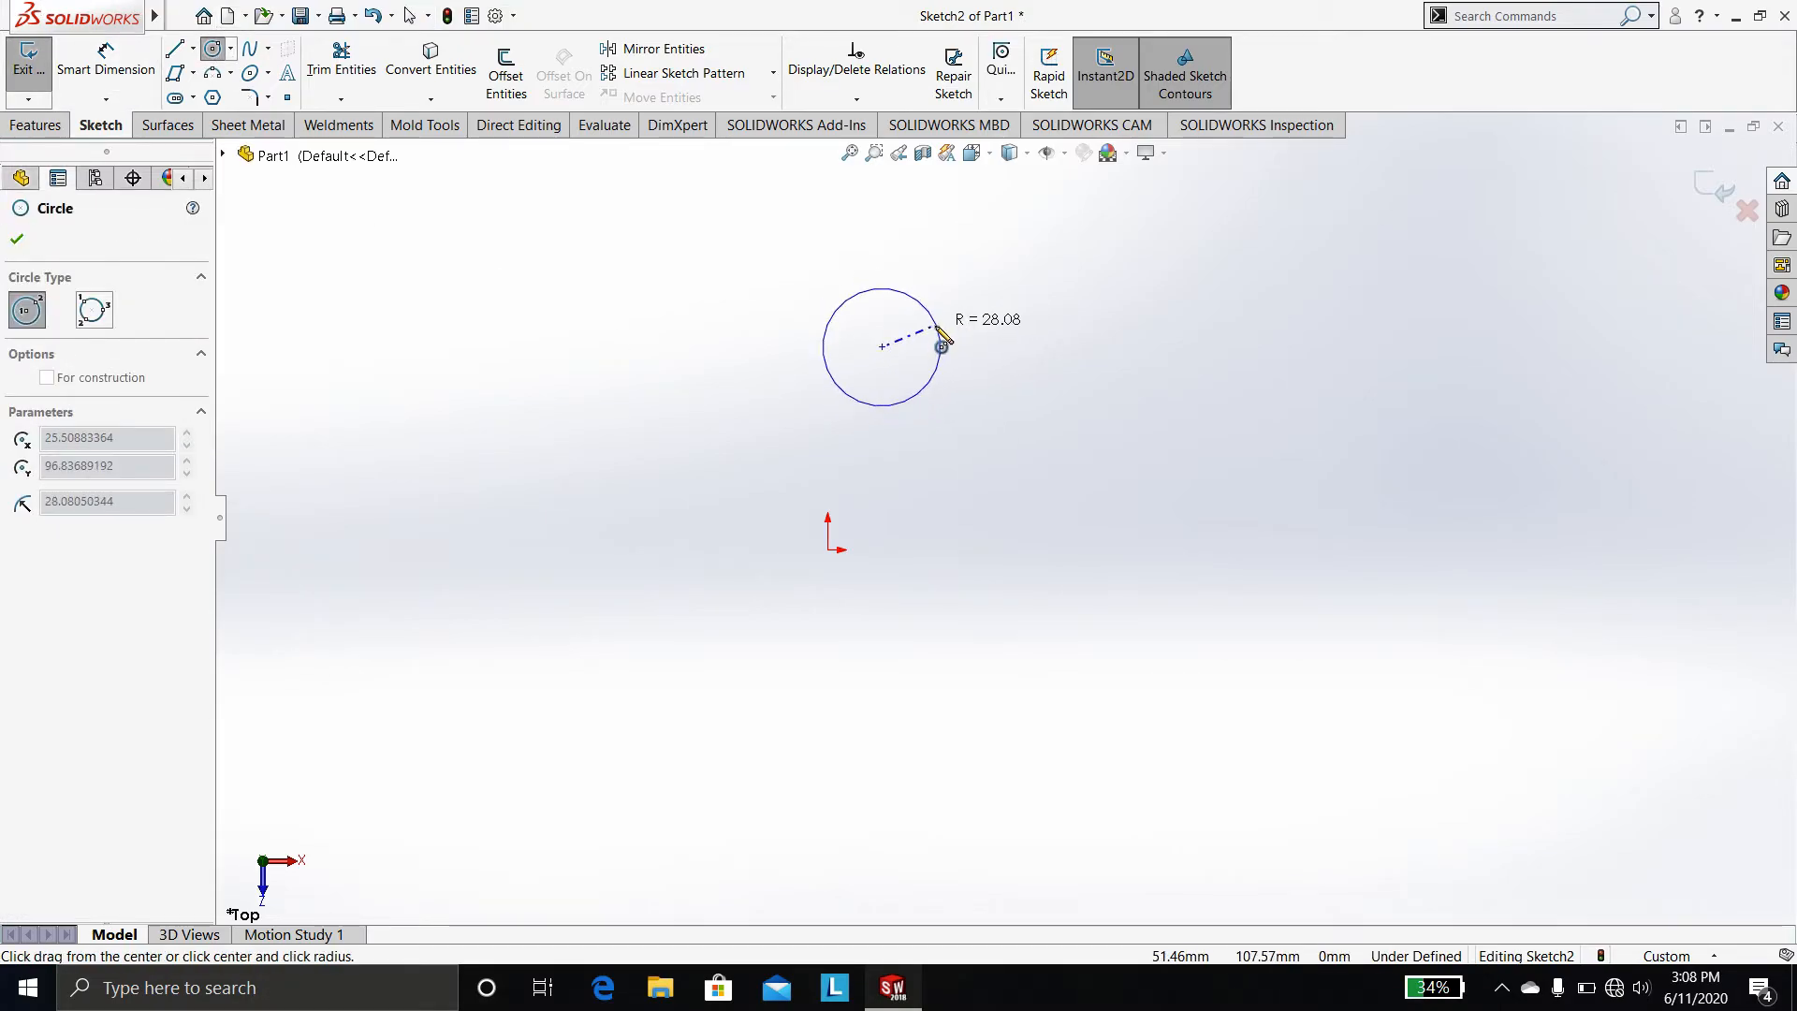
{"action": "left_click", "coordinate": [941, 347]}
{"action": "key", "text": "Escape"}
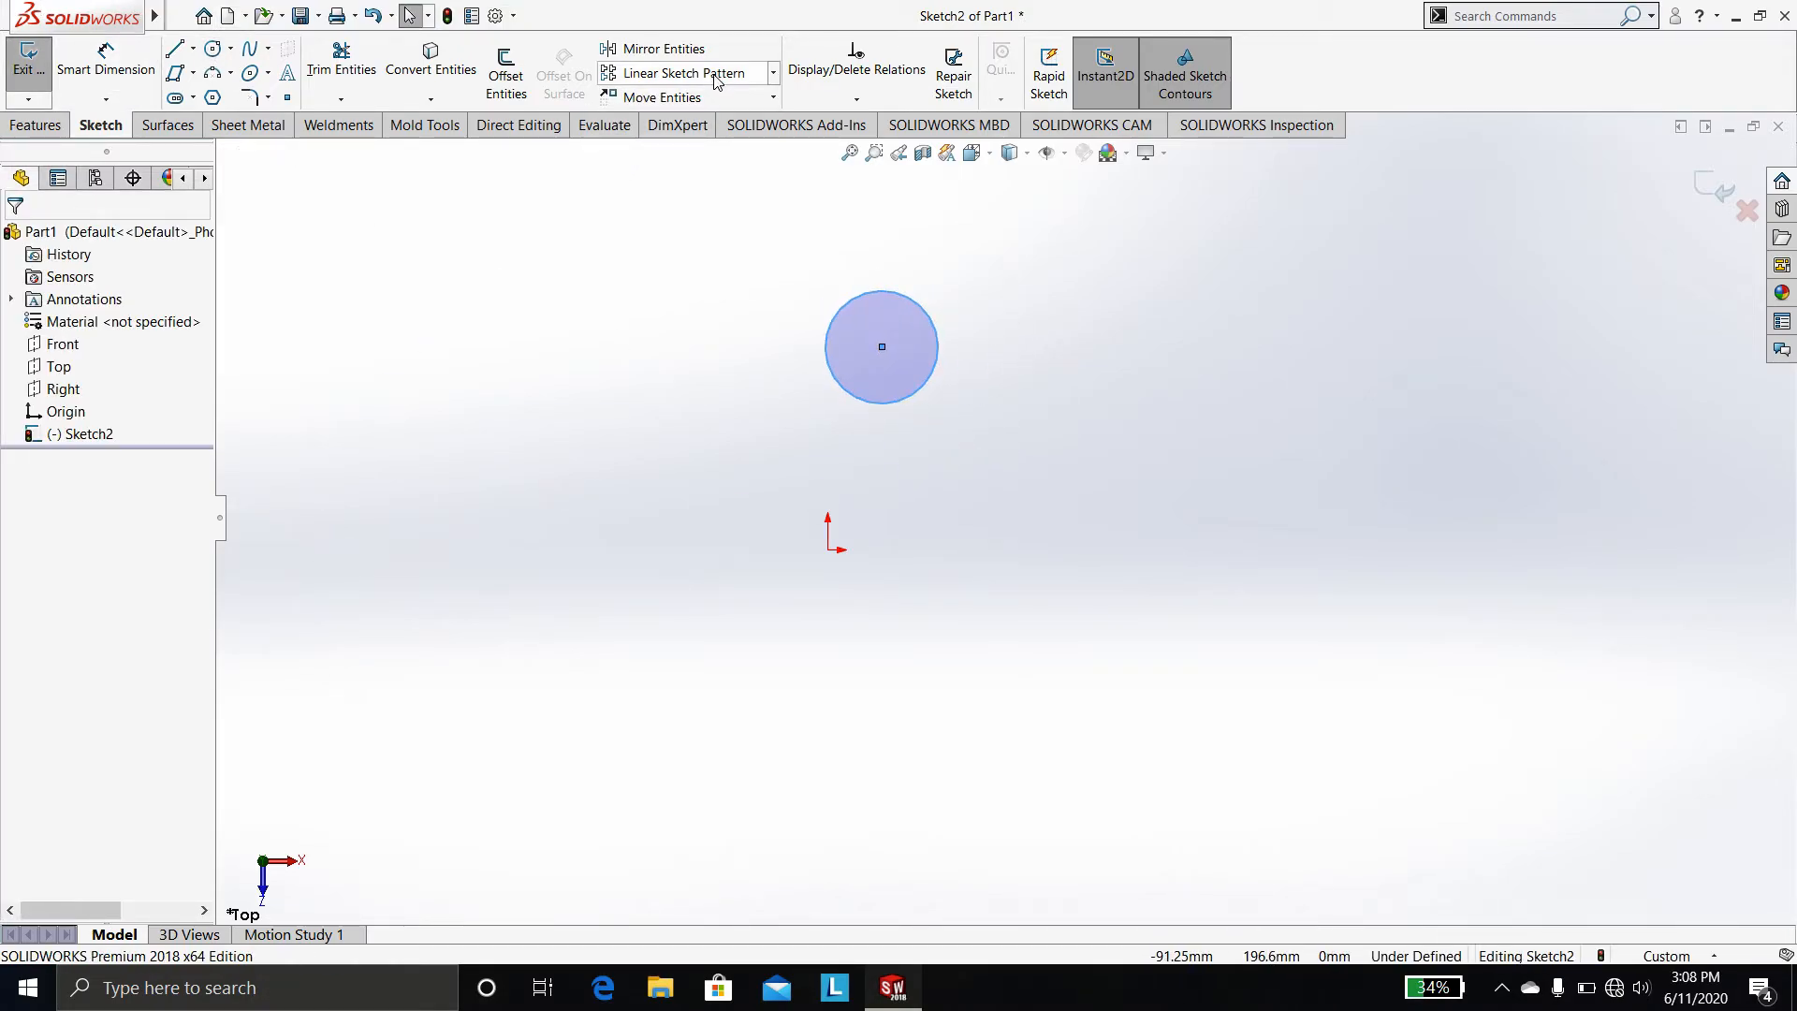
Start a linear sketch pattern of the circle with 10 instances spaced 100 mm along the X-axis
{"action": "left_click", "coordinate": [749, 82]}
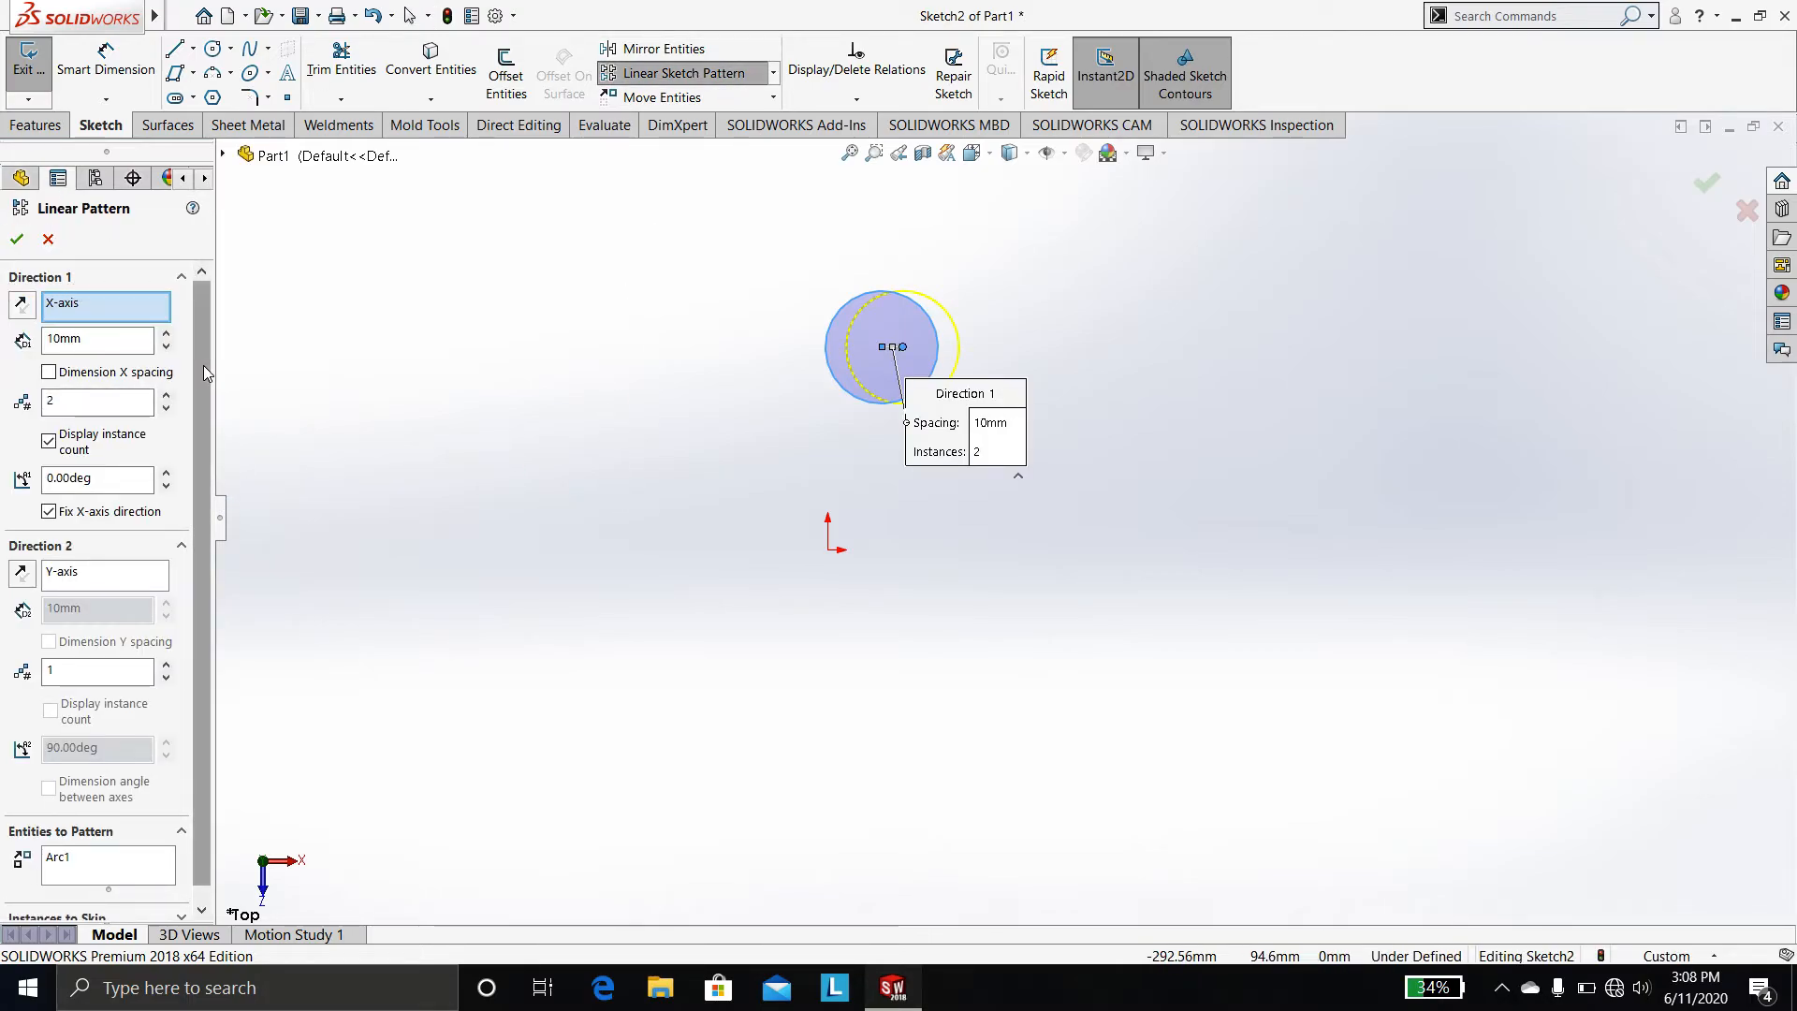
{"action": "scroll", "coordinate": [204, 365], "scroll_direction": "down", "scroll_amount": 1}
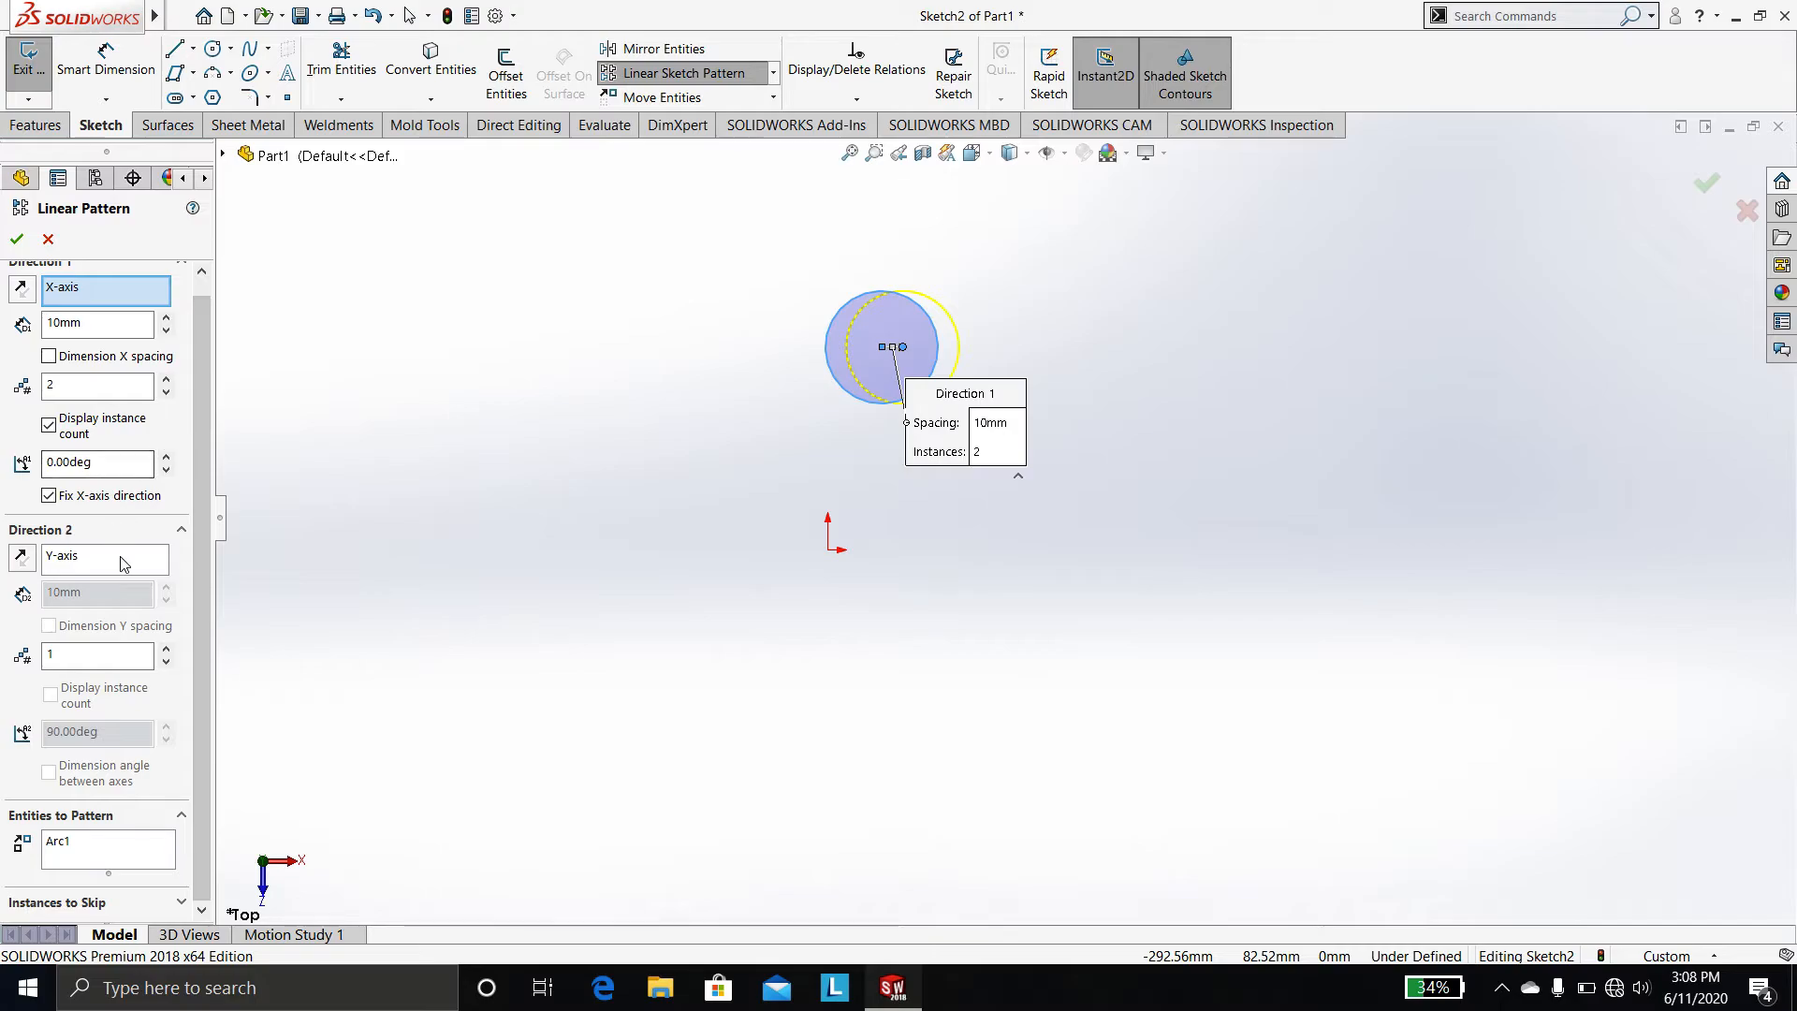
{"action": "scroll", "coordinate": [204, 537], "scroll_direction": "up", "scroll_amount": 1}
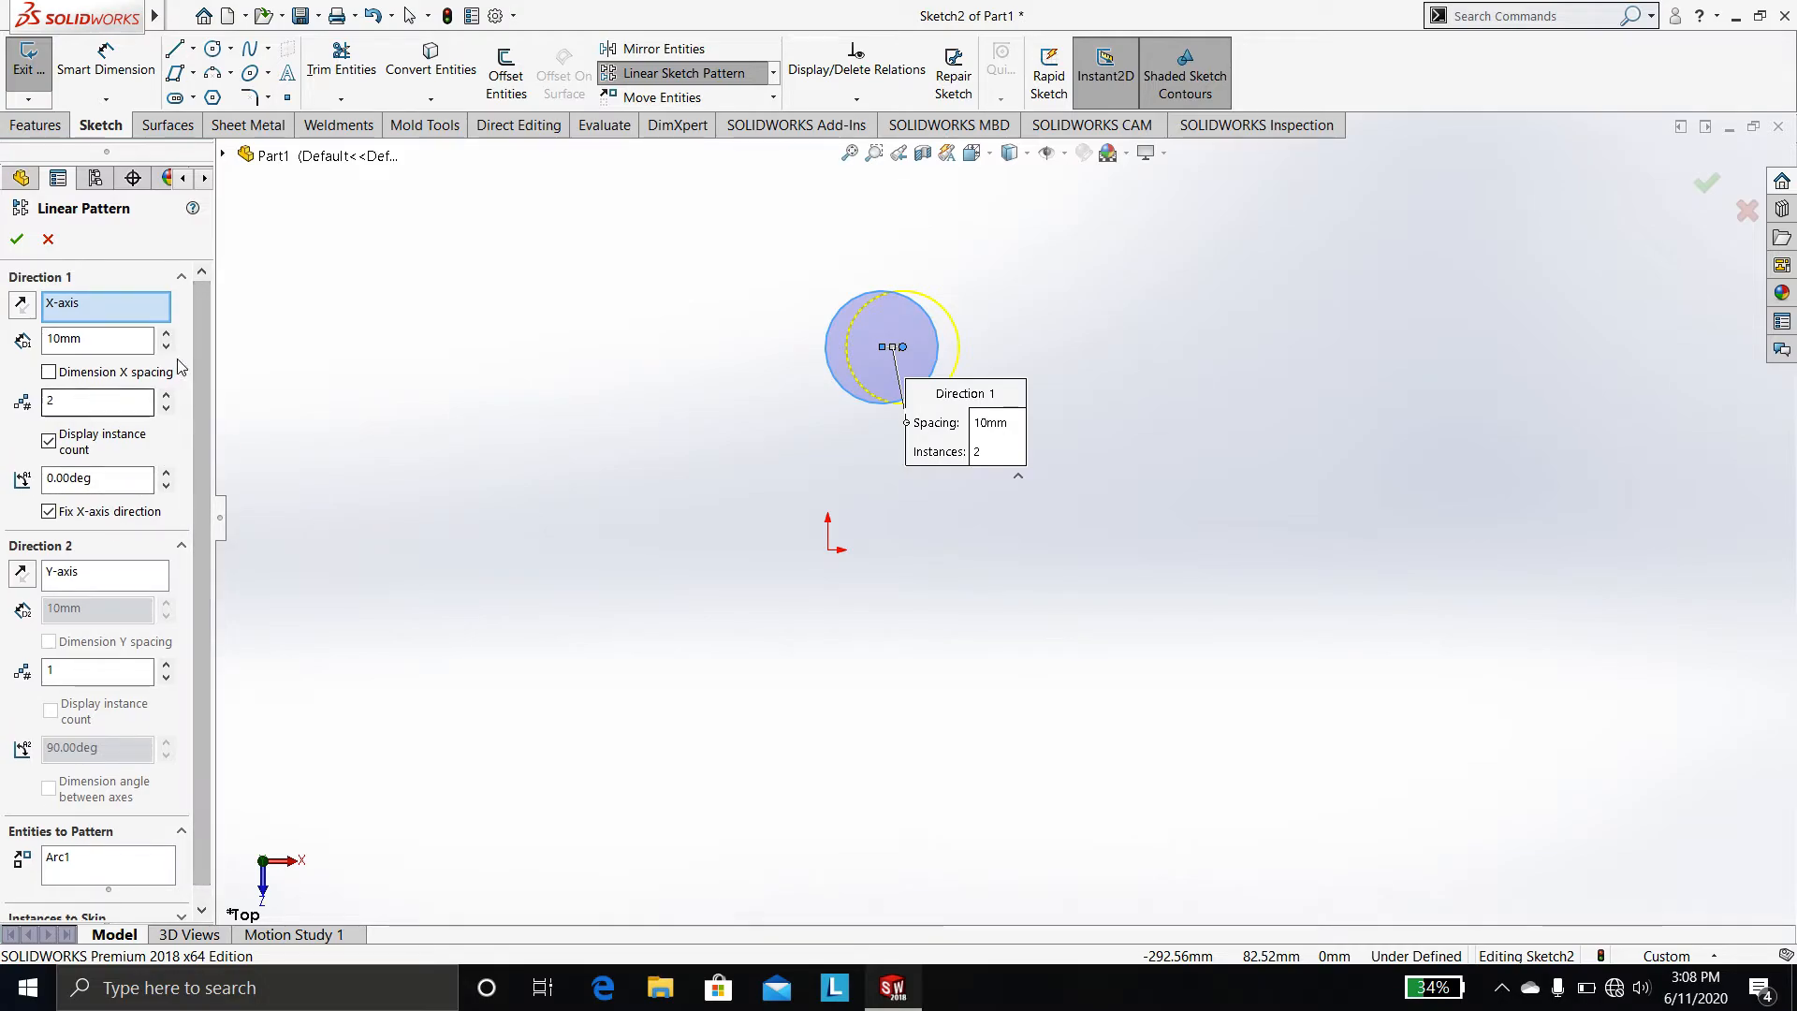
{"action": "left_click_drag", "start_coordinate": [103, 400], "coordinate": [3, 399]}
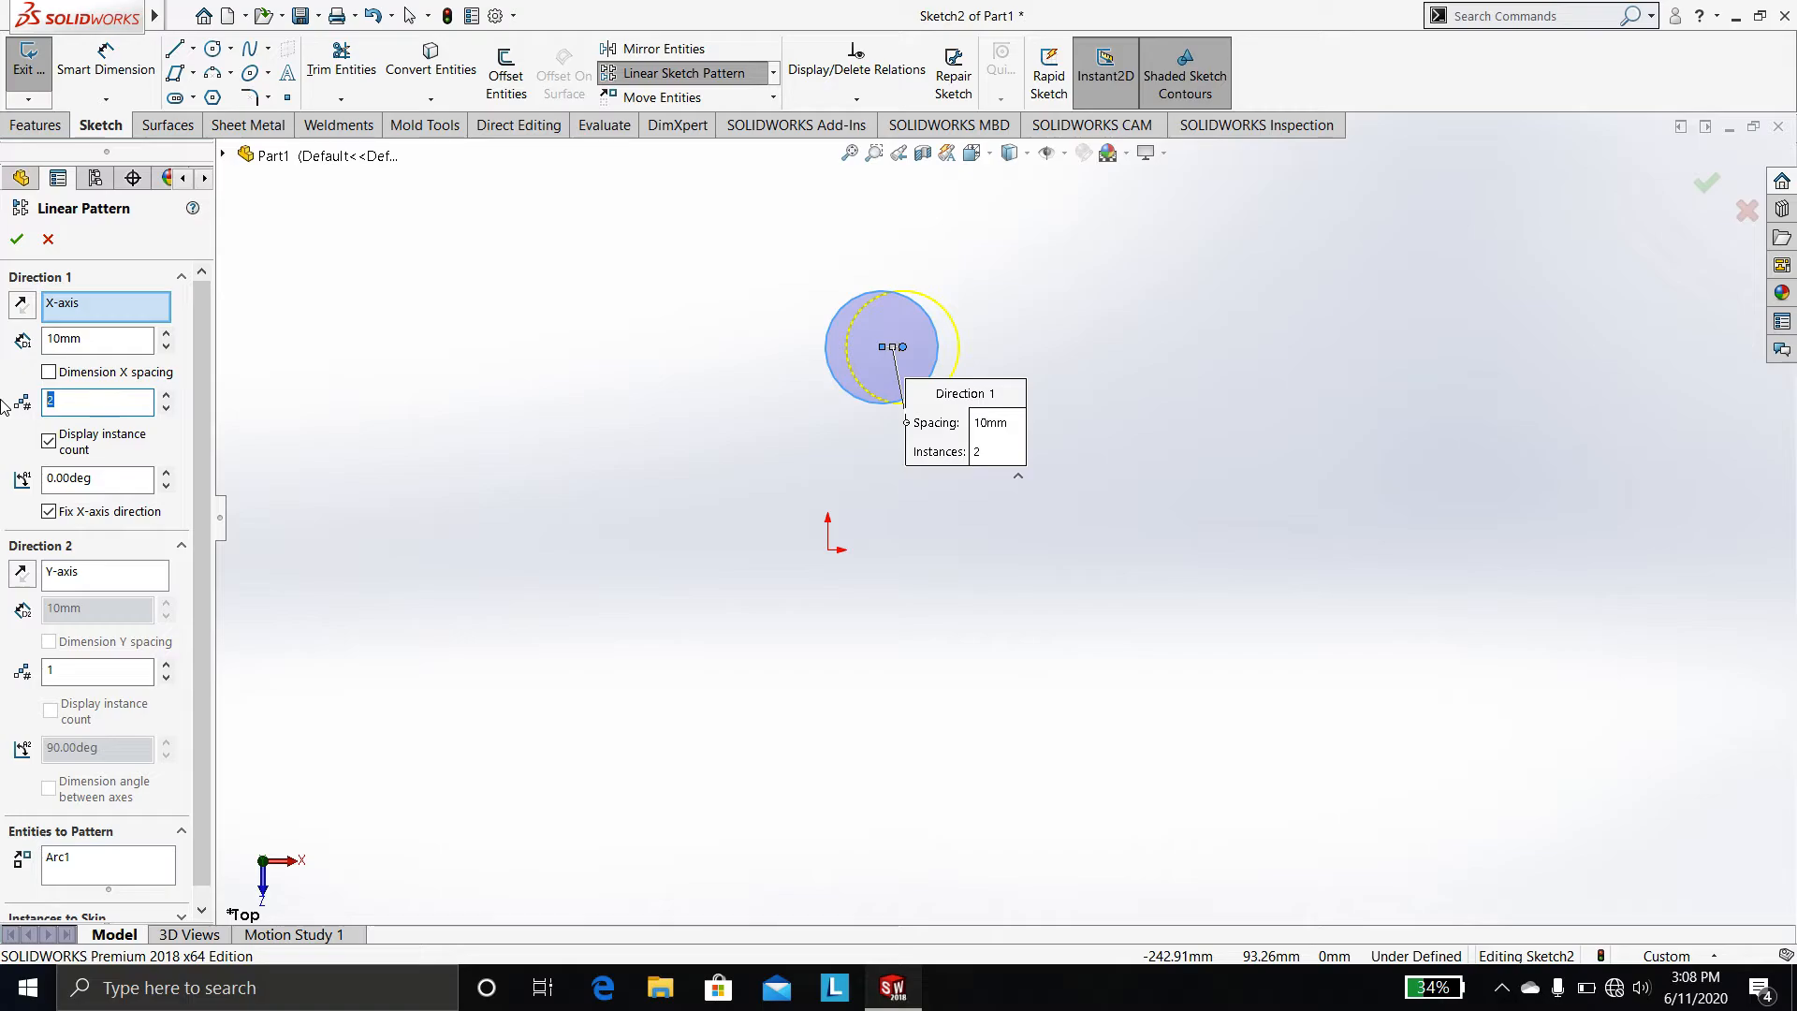
{"action": "type", "text": "10"}
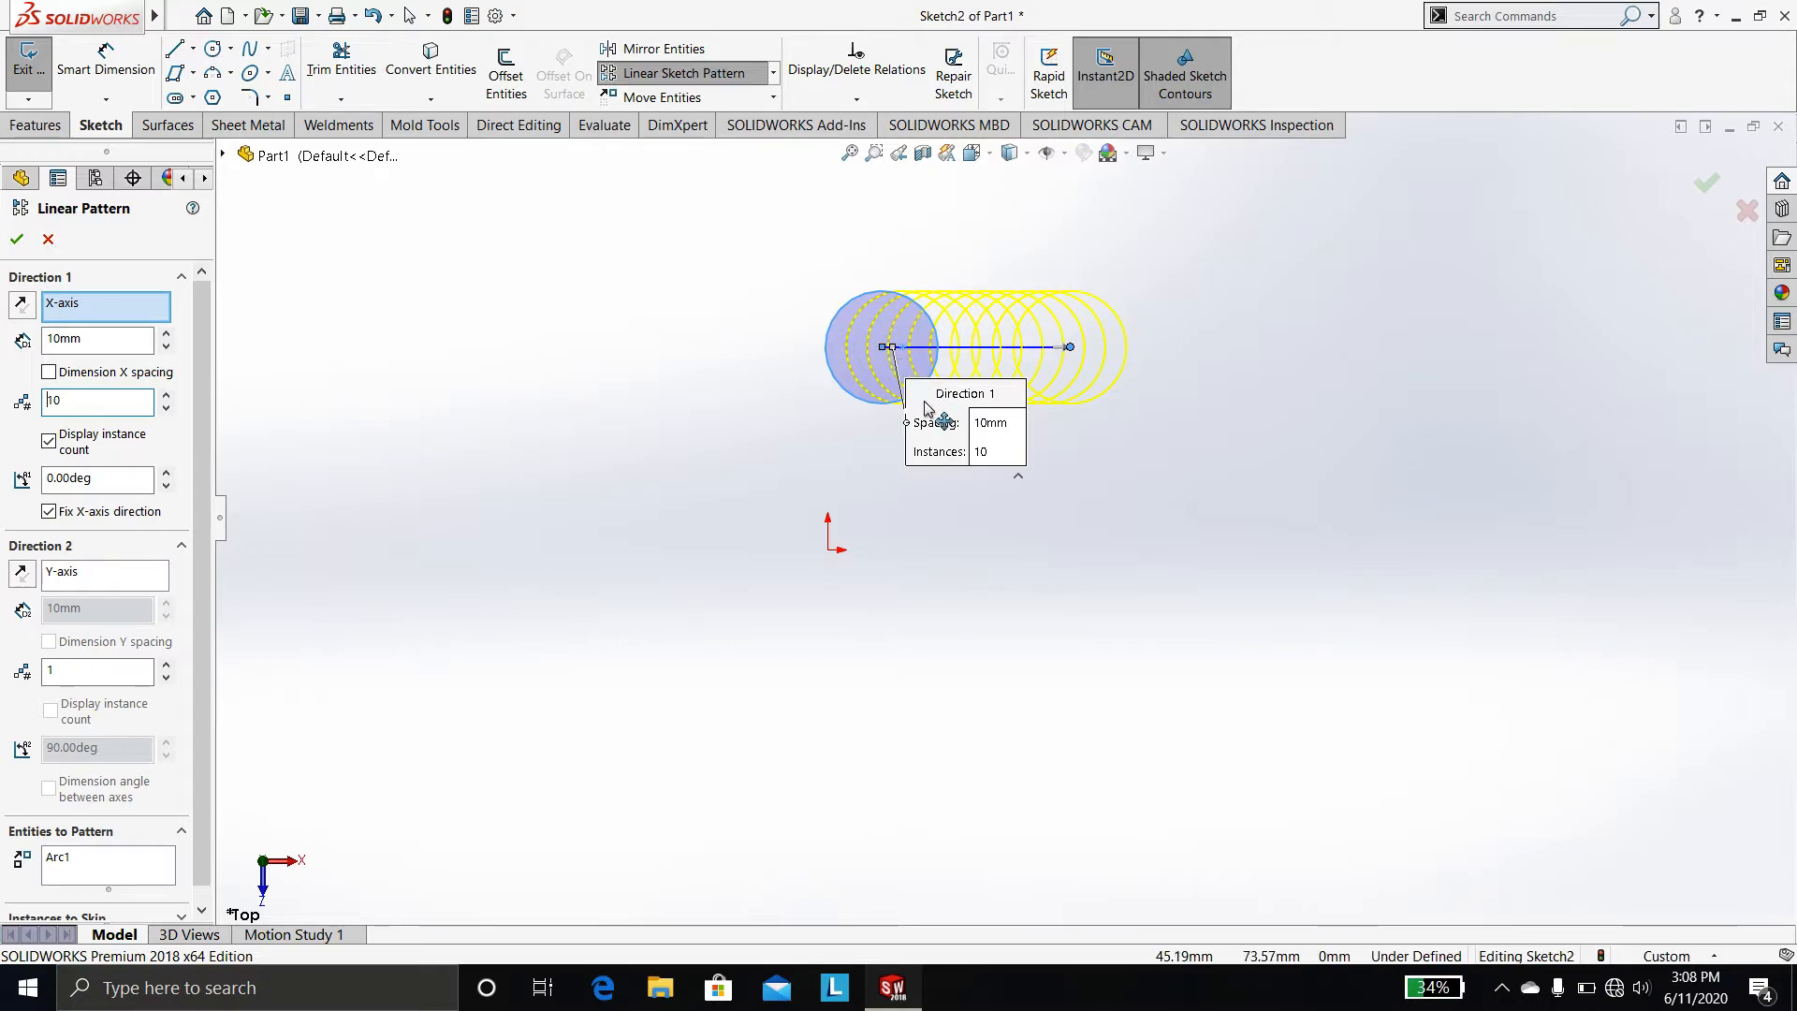
{"action": "double_click", "coordinate": [48, 342]}
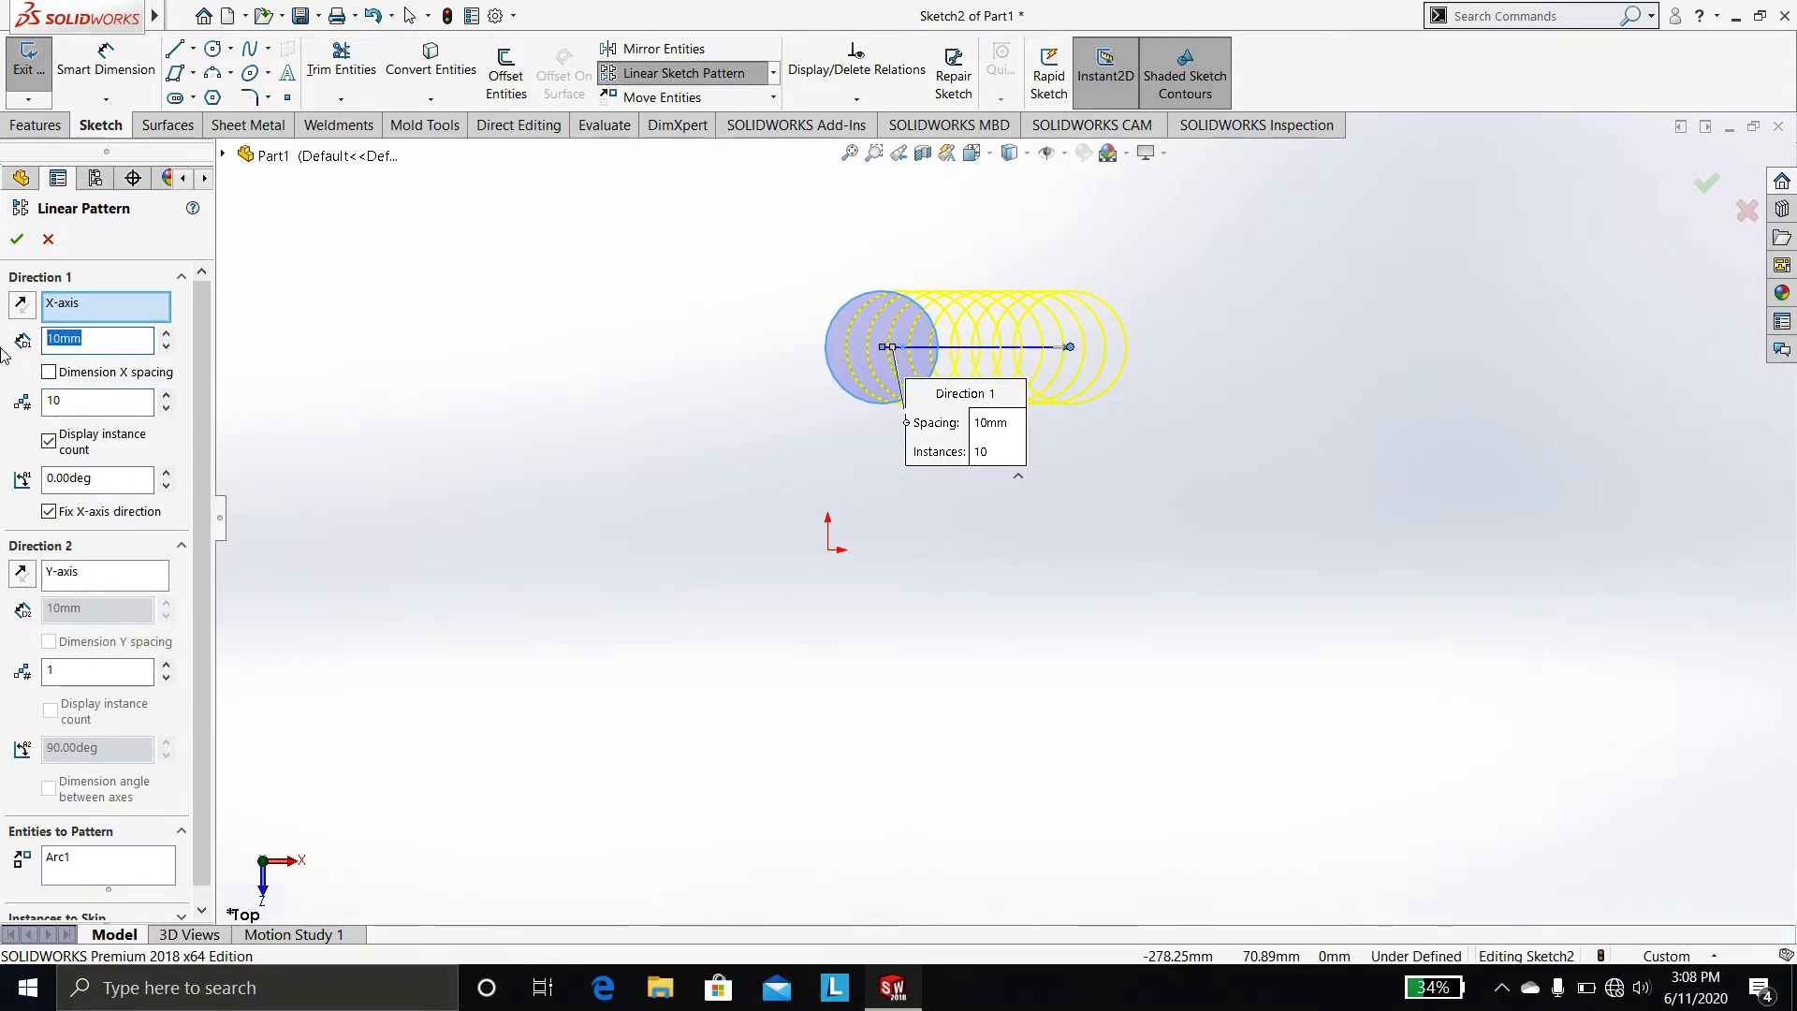
{"action": "type", "text": "100"}
{"action": "key", "text": "Return"}
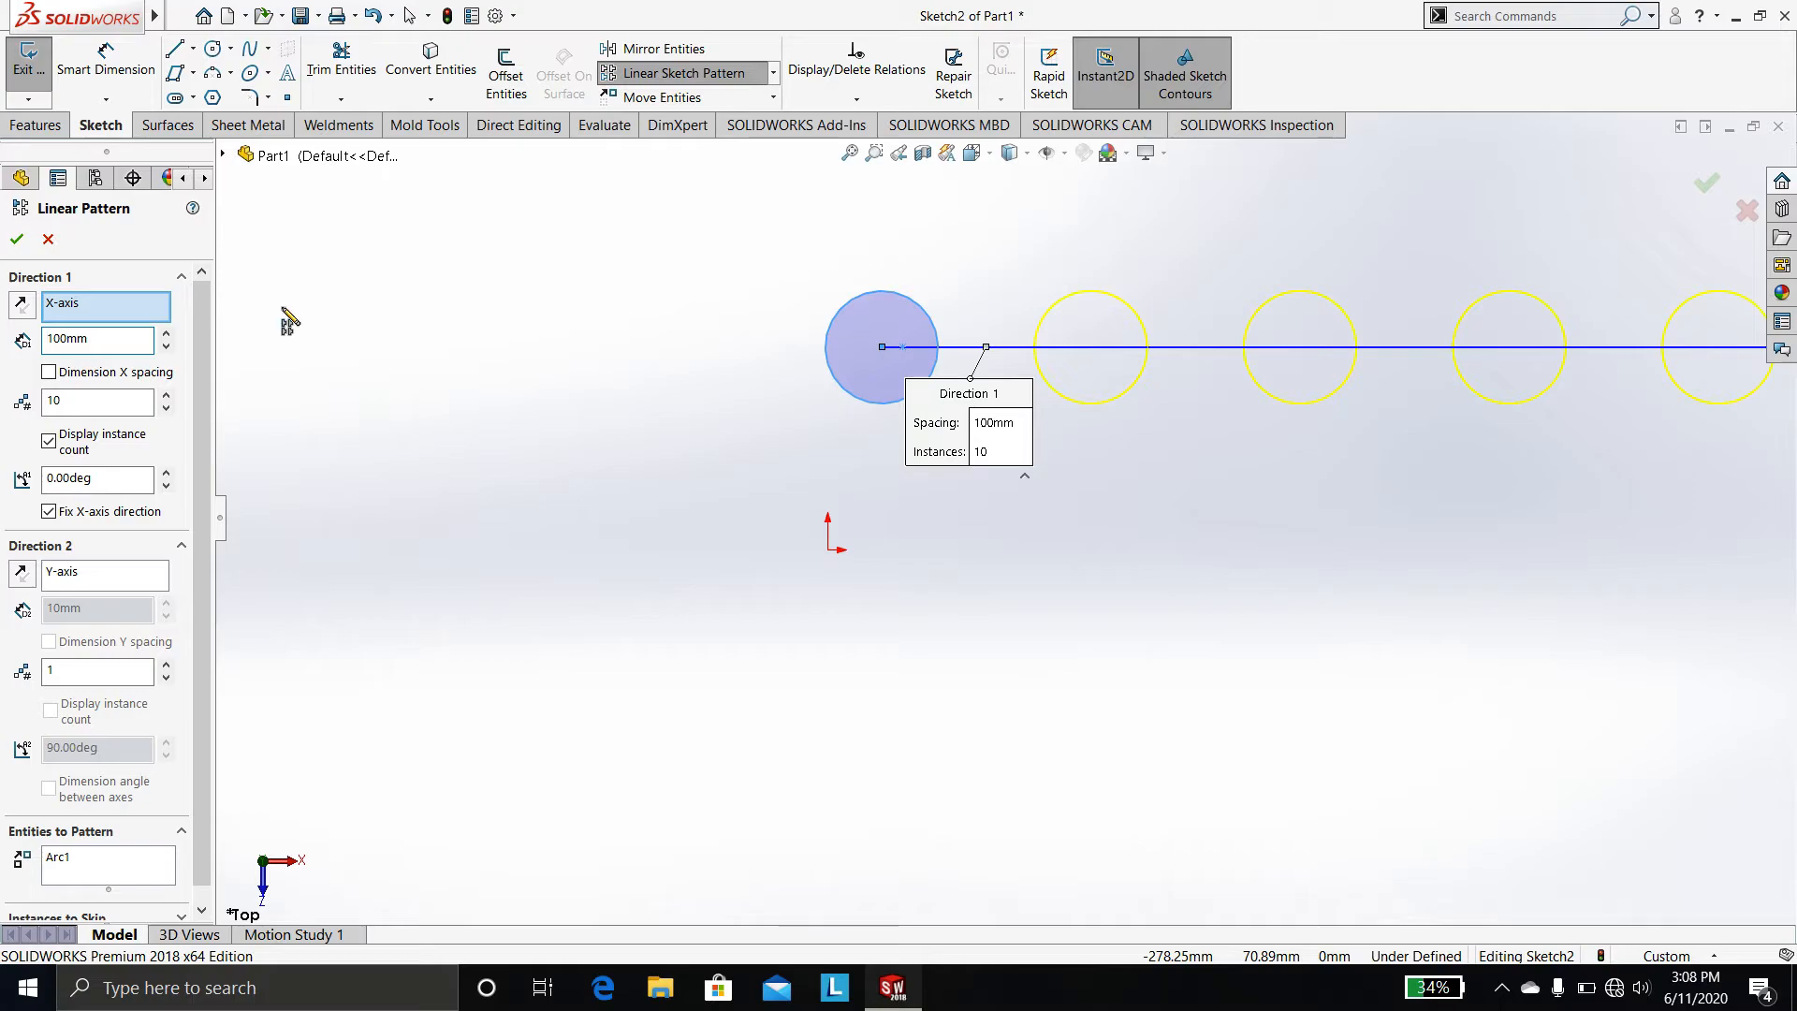
Try tilting the first pattern direction to 5 degrees, then return its angle to 0 degrees
{"action": "scroll", "coordinate": [1311, 487], "scroll_direction": "up", "scroll_amount": 5}
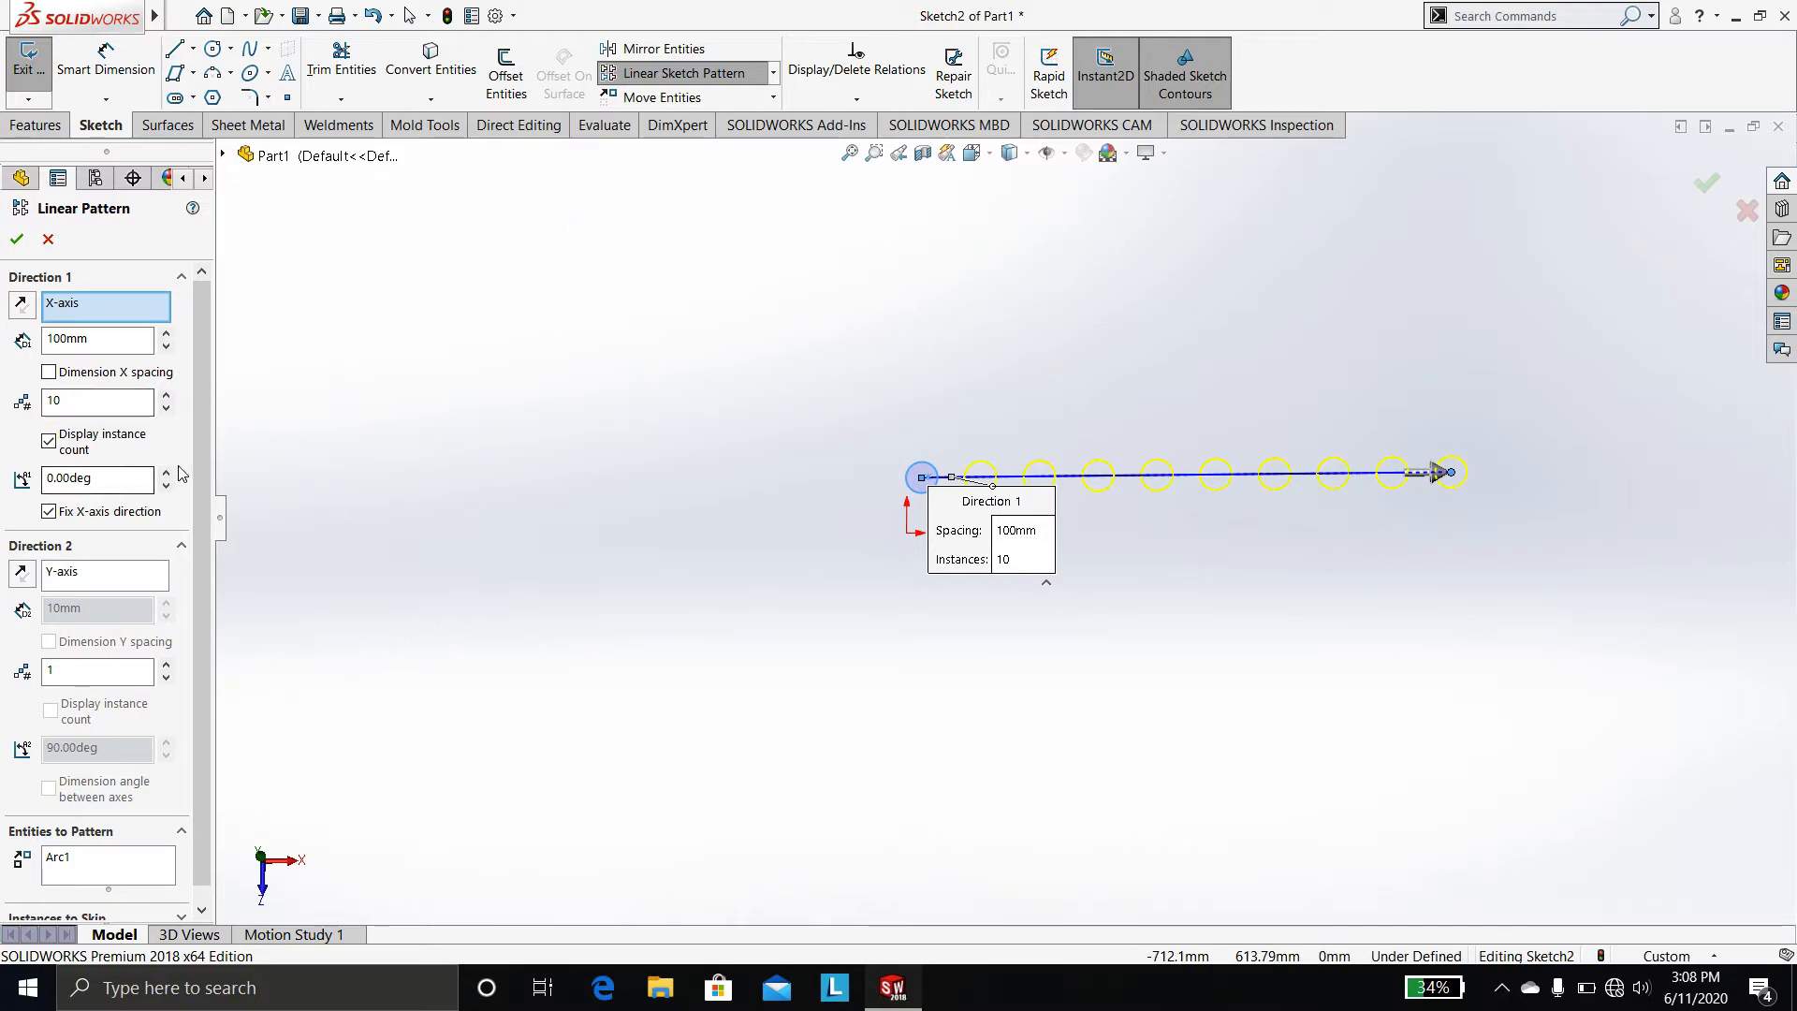
{"action": "scroll", "coordinate": [172, 472], "scroll_direction": "down", "scroll_amount": 1}
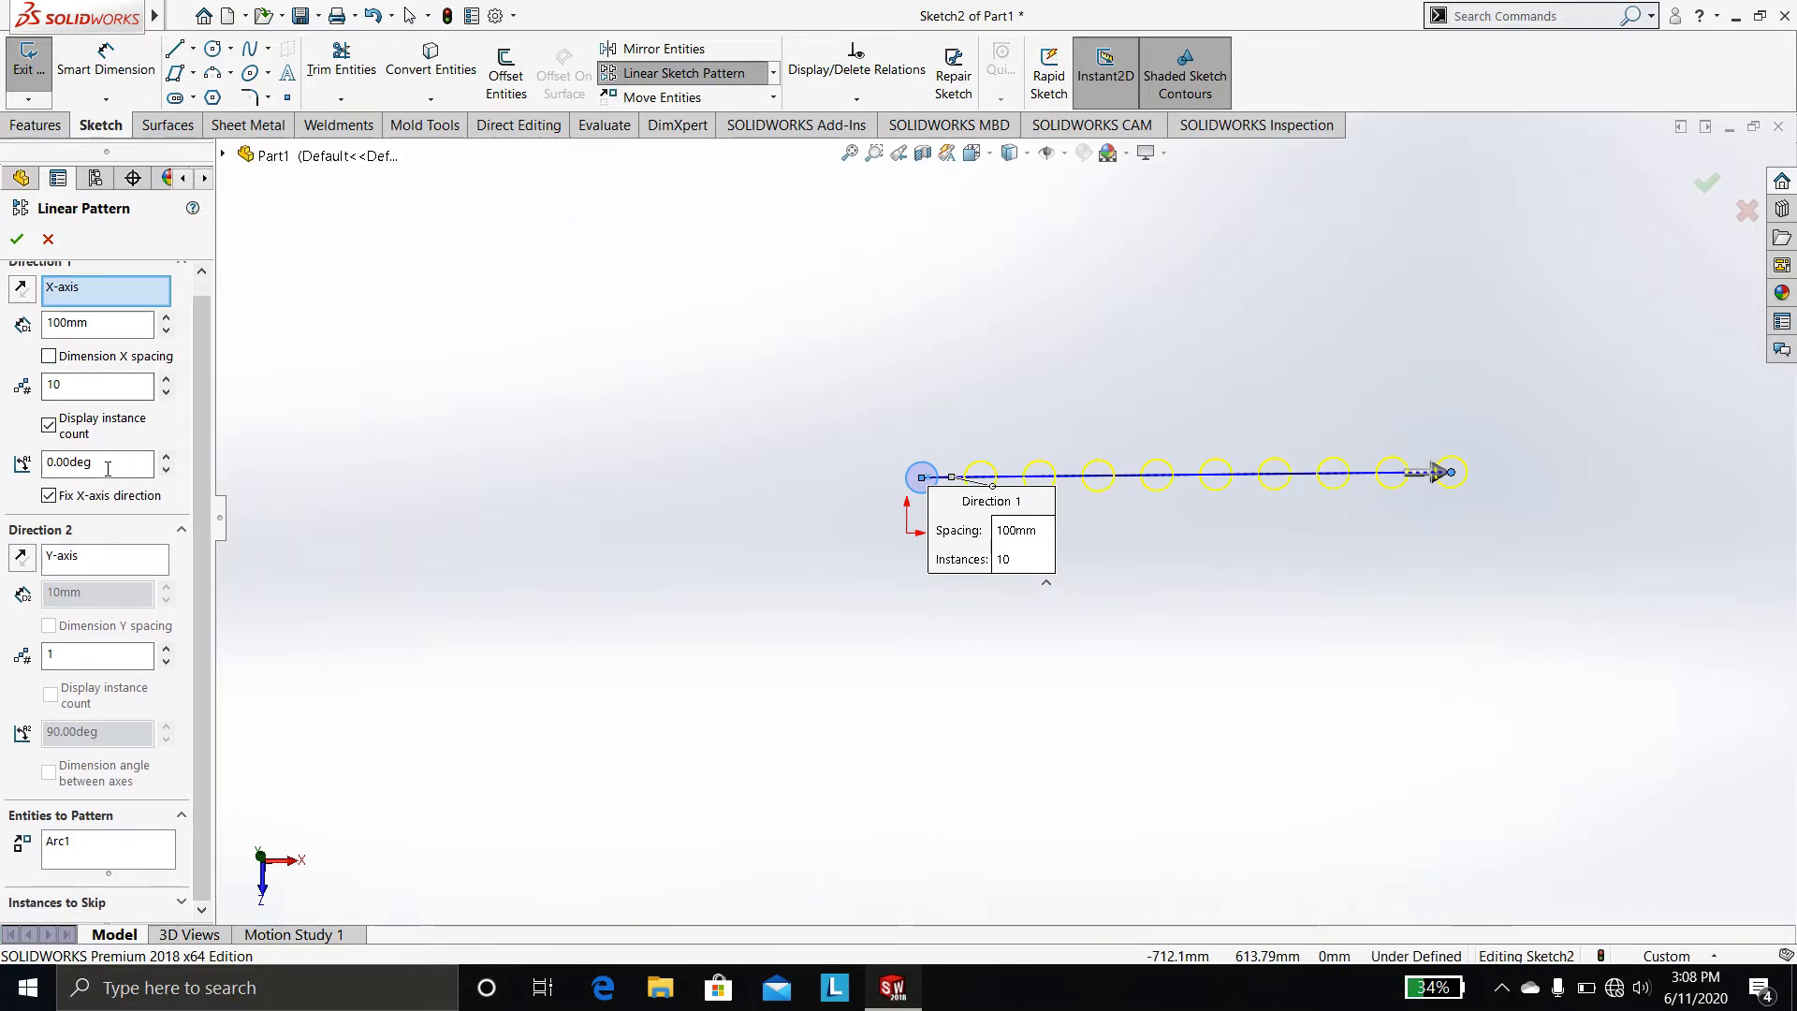
{"action": "left_click", "coordinate": [166, 457]}
{"action": "left_click", "coordinate": [166, 456]}
{"action": "left_click", "coordinate": [168, 456]}
{"action": "left_click", "coordinate": [168, 456]}
{"action": "left_click", "coordinate": [168, 457]}
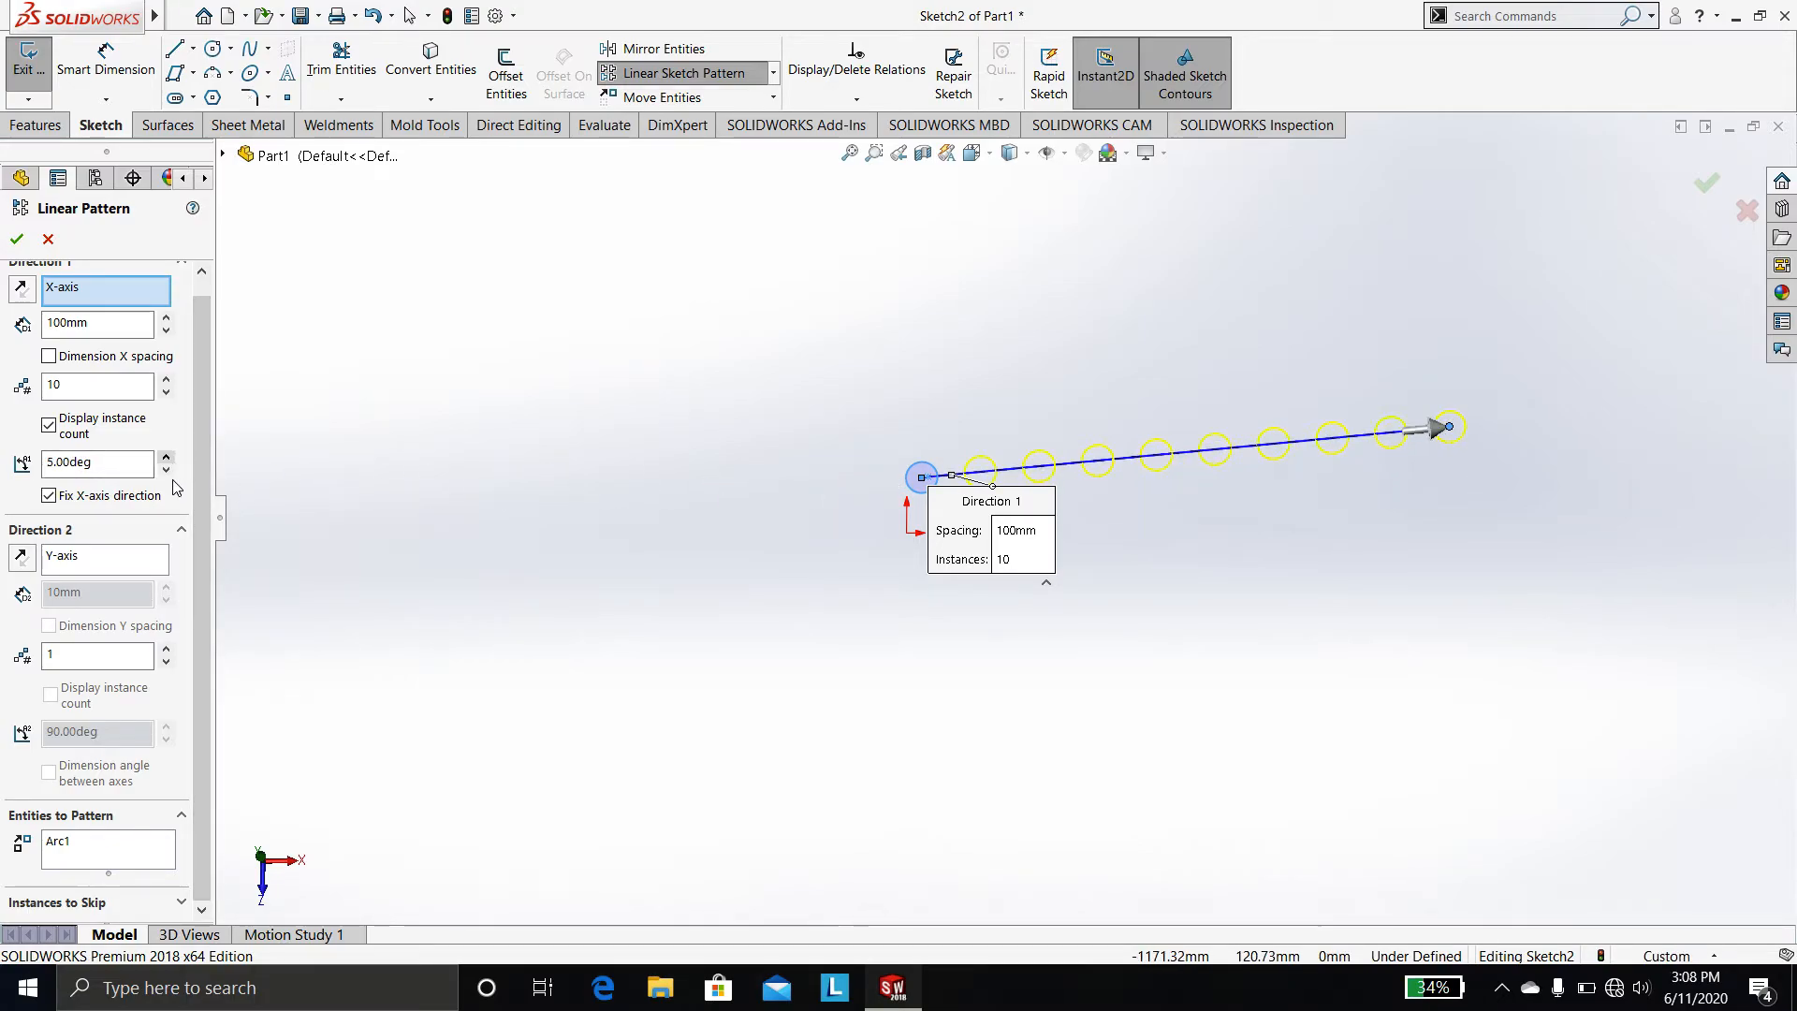
{"action": "left_click", "coordinate": [166, 470]}
{"action": "left_click", "coordinate": [166, 469]}
{"action": "left_click", "coordinate": [167, 469]}
{"action": "left_click", "coordinate": [166, 470]}
{"action": "left_click", "coordinate": [167, 470]}
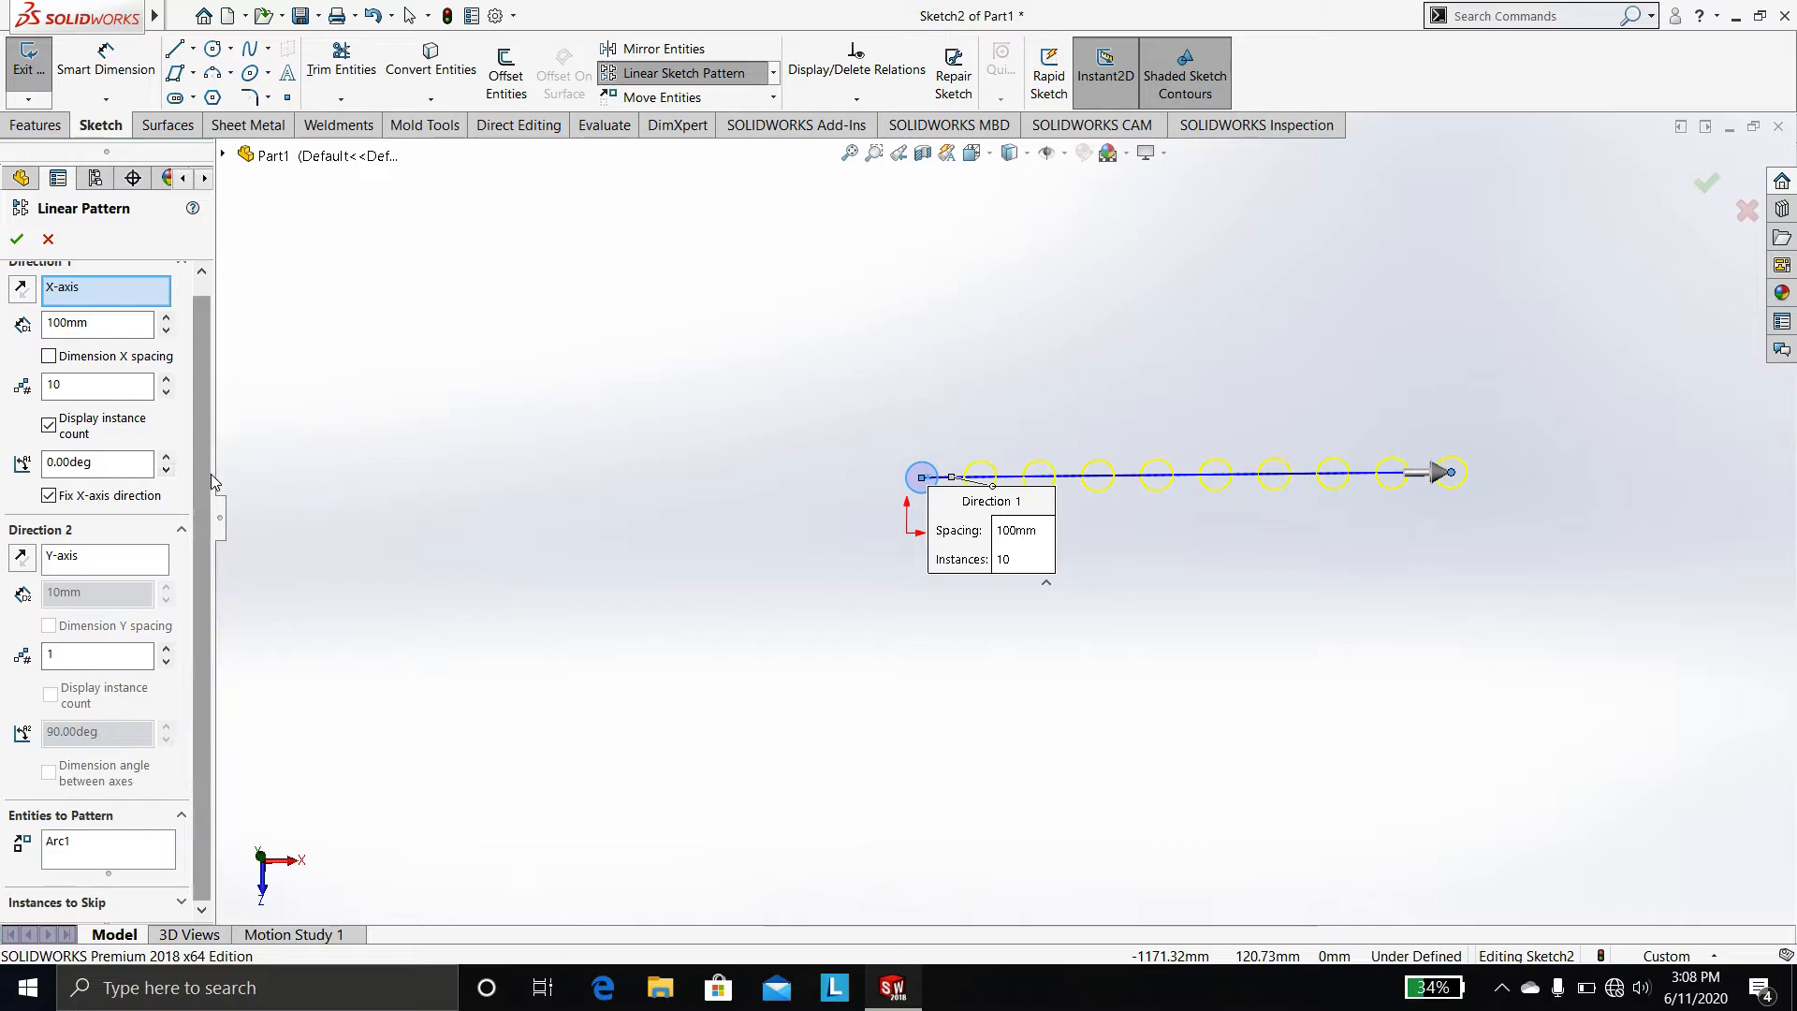
Activate the second pattern direction along the Y-axis with 10 instances spaced 100 mm
{"action": "left_click", "coordinate": [110, 559]}
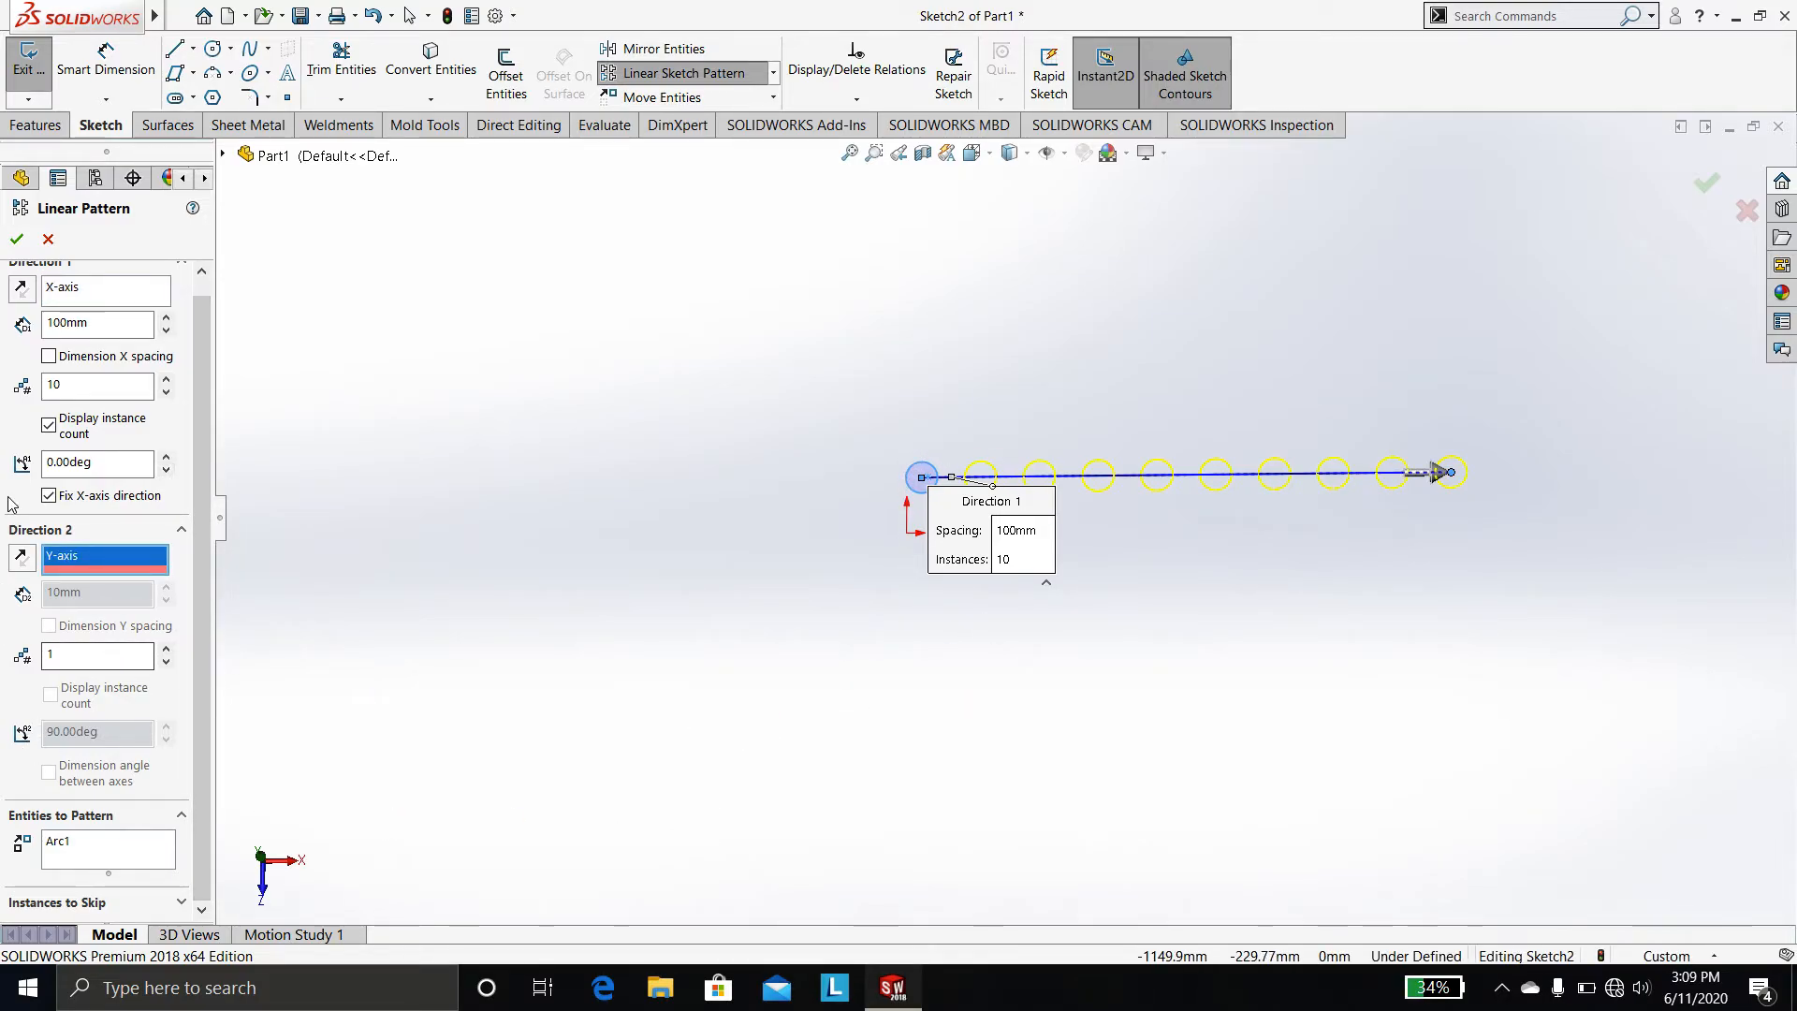
{"action": "left_click", "coordinate": [20, 560]}
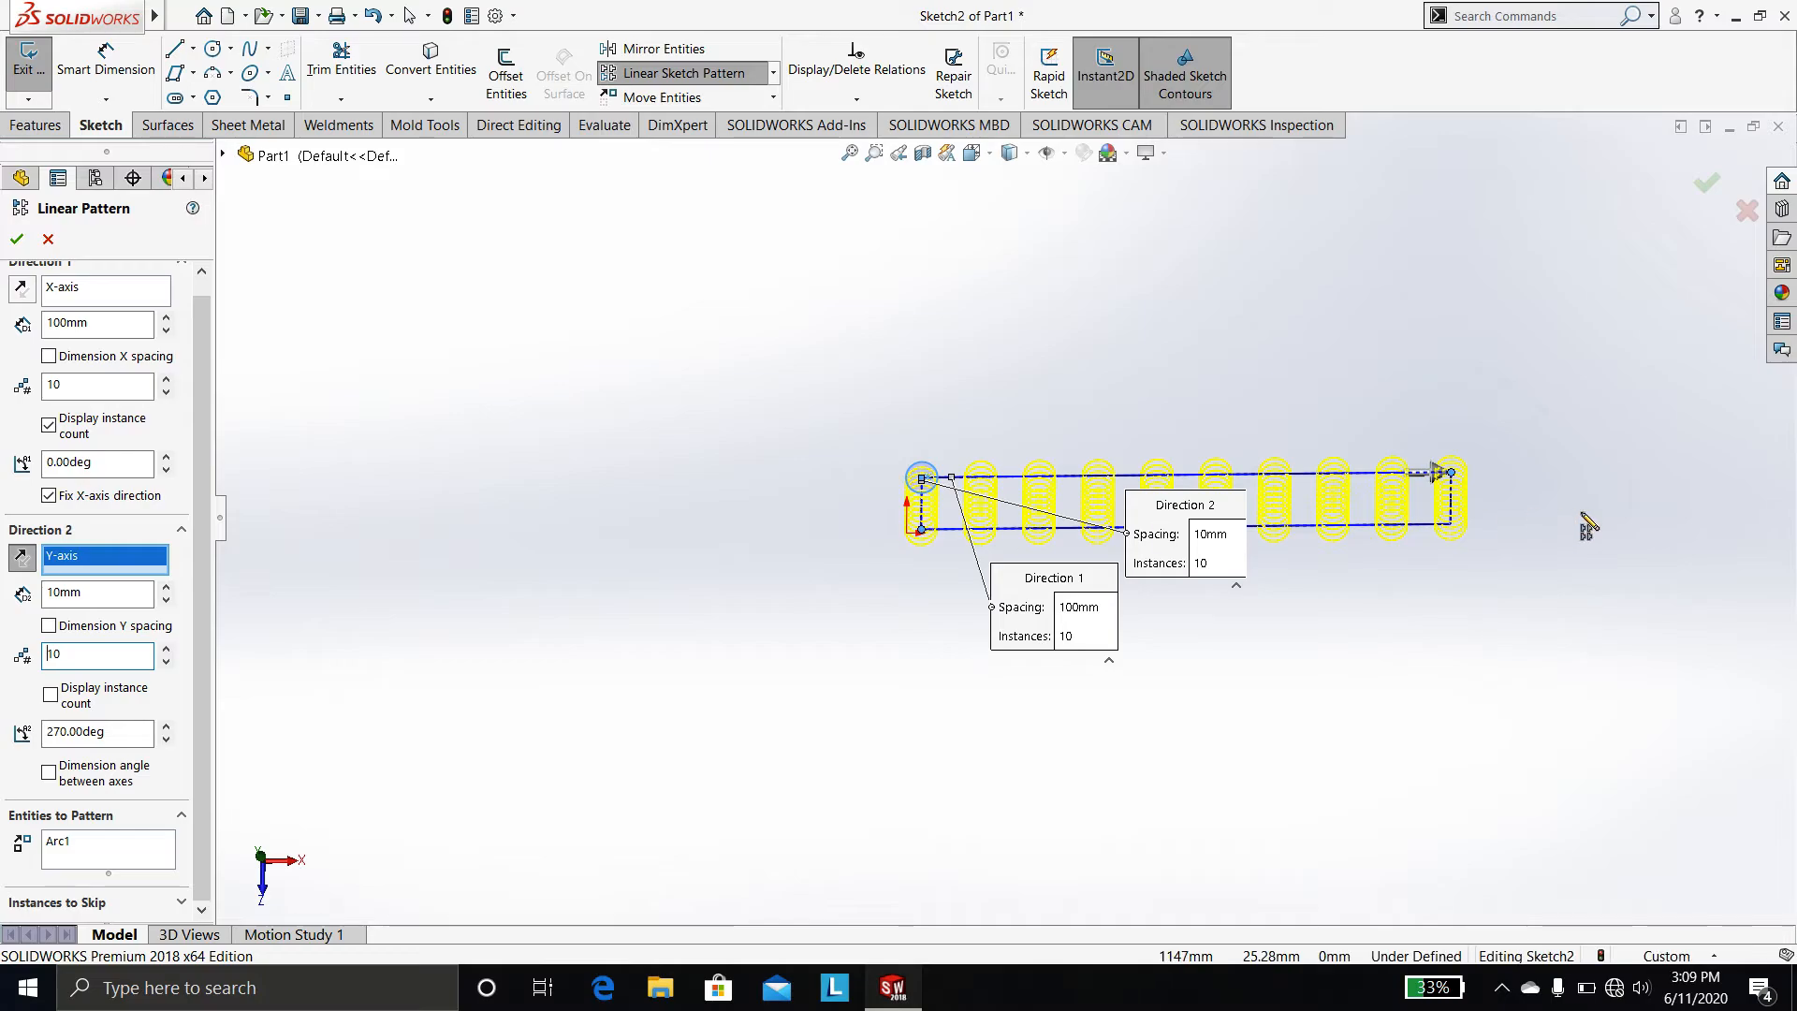
{"action": "left_click_drag", "start_coordinate": [167, 589], "coordinate": [169, 591]}
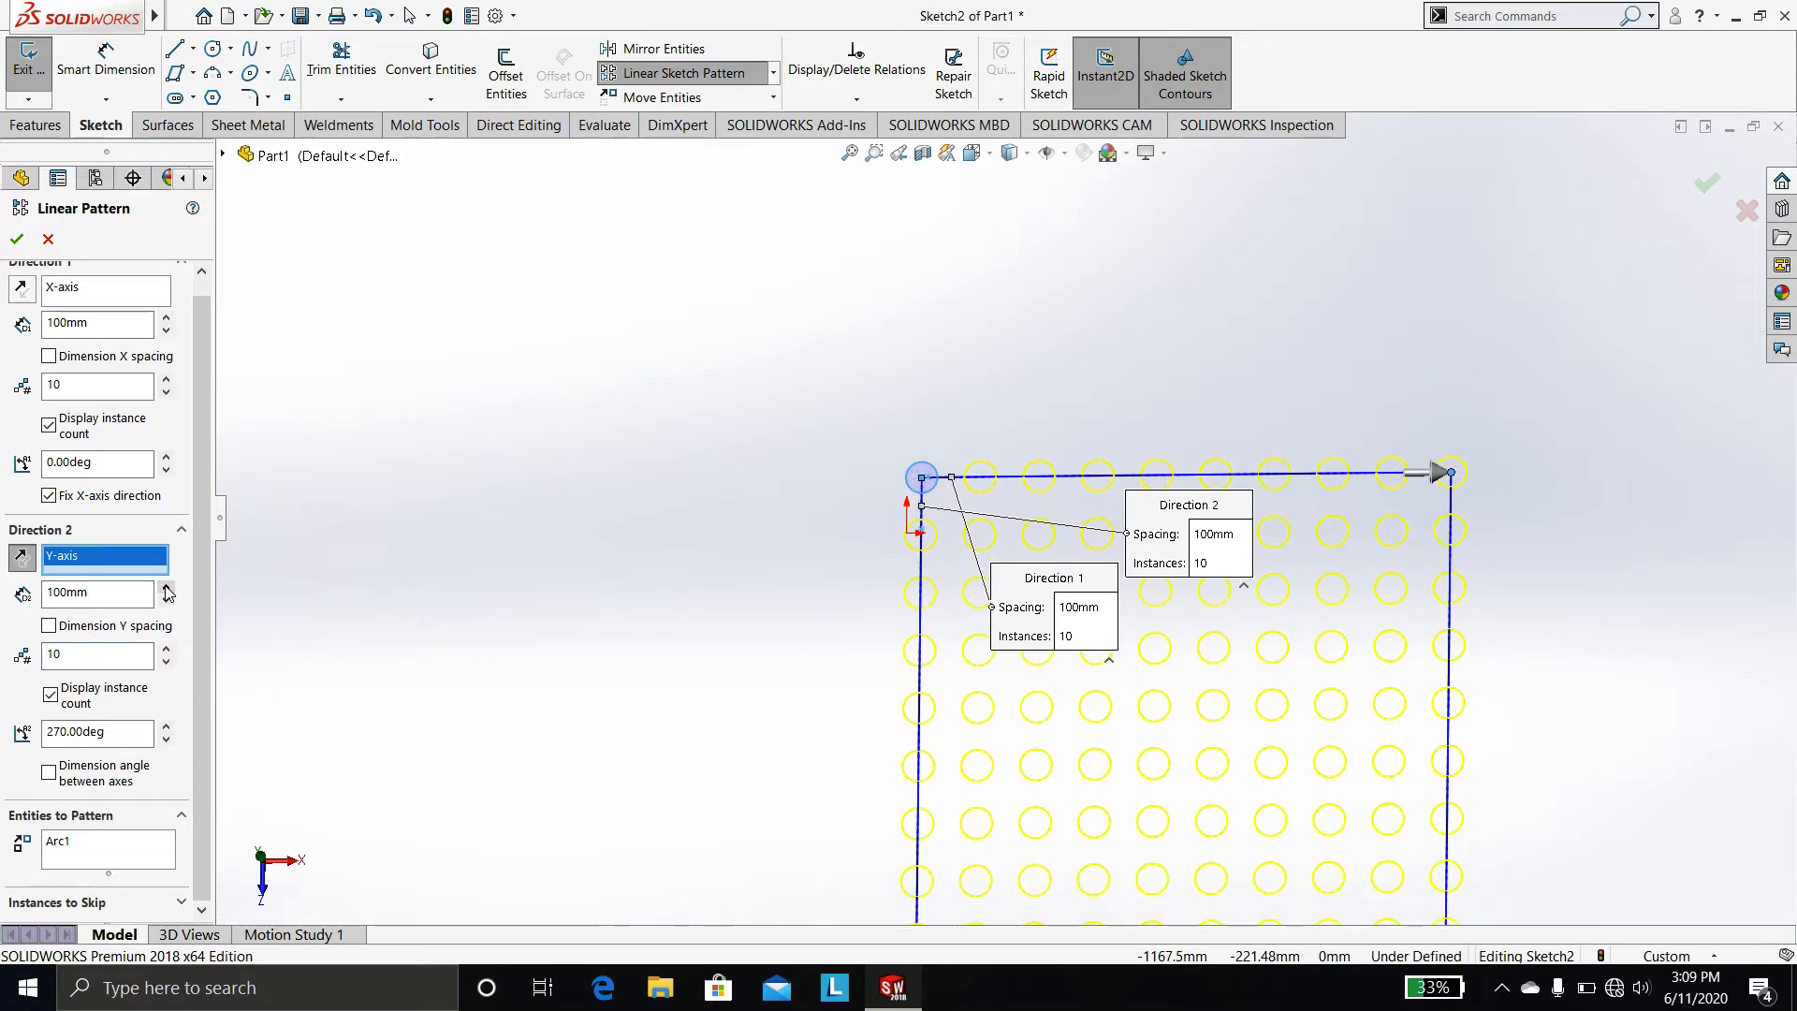
Inspect the grid pattern preview and cancel the linear sketch pattern
{"action": "scroll", "coordinate": [675, 728], "scroll_direction": "down", "scroll_amount": 1}
{"action": "scroll", "coordinate": [716, 728], "scroll_direction": "up", "scroll_amount": 3}
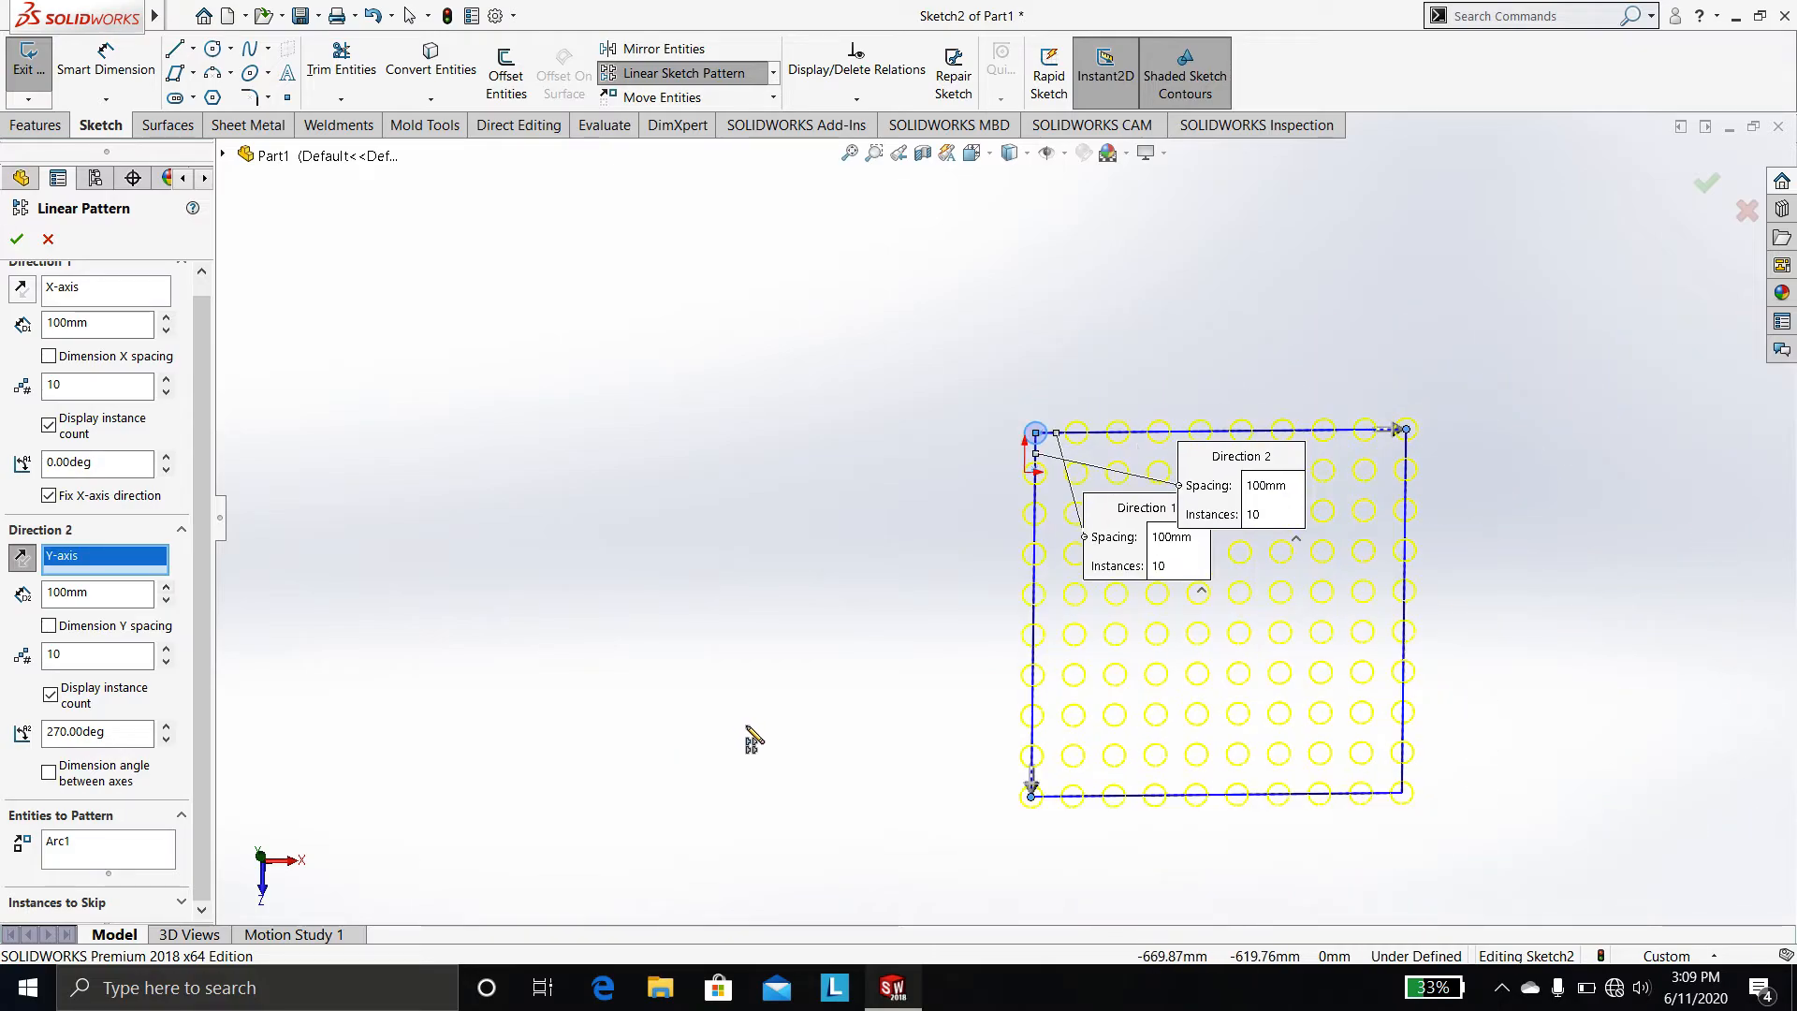
{"action": "middle_click_drag", "start_coordinate": [746, 727], "coordinate": [739, 708]}
{"action": "scroll", "coordinate": [738, 709], "scroll_direction": "up", "scroll_amount": 1}
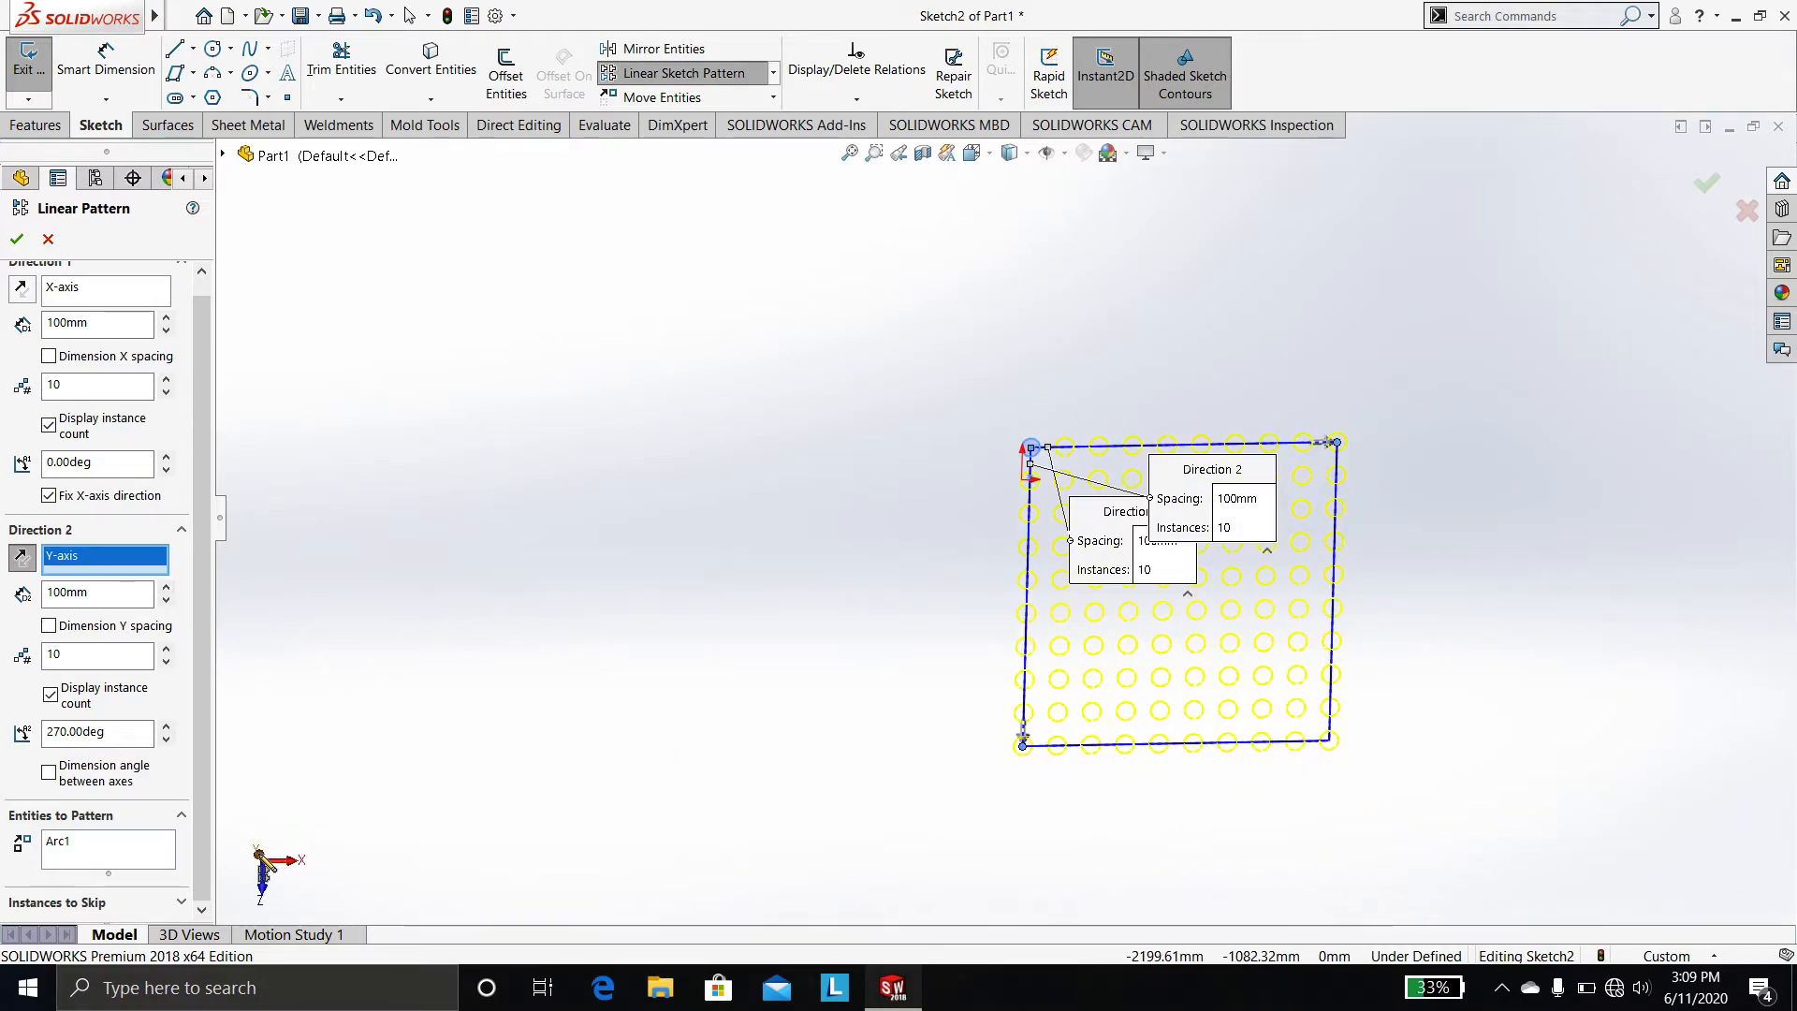
{"action": "left_click", "coordinate": [257, 852]}
{"action": "scroll", "coordinate": [1214, 615], "scroll_direction": "up", "scroll_amount": 1}
{"action": "scroll", "coordinate": [1212, 613], "scroll_direction": "down", "scroll_amount": 1}
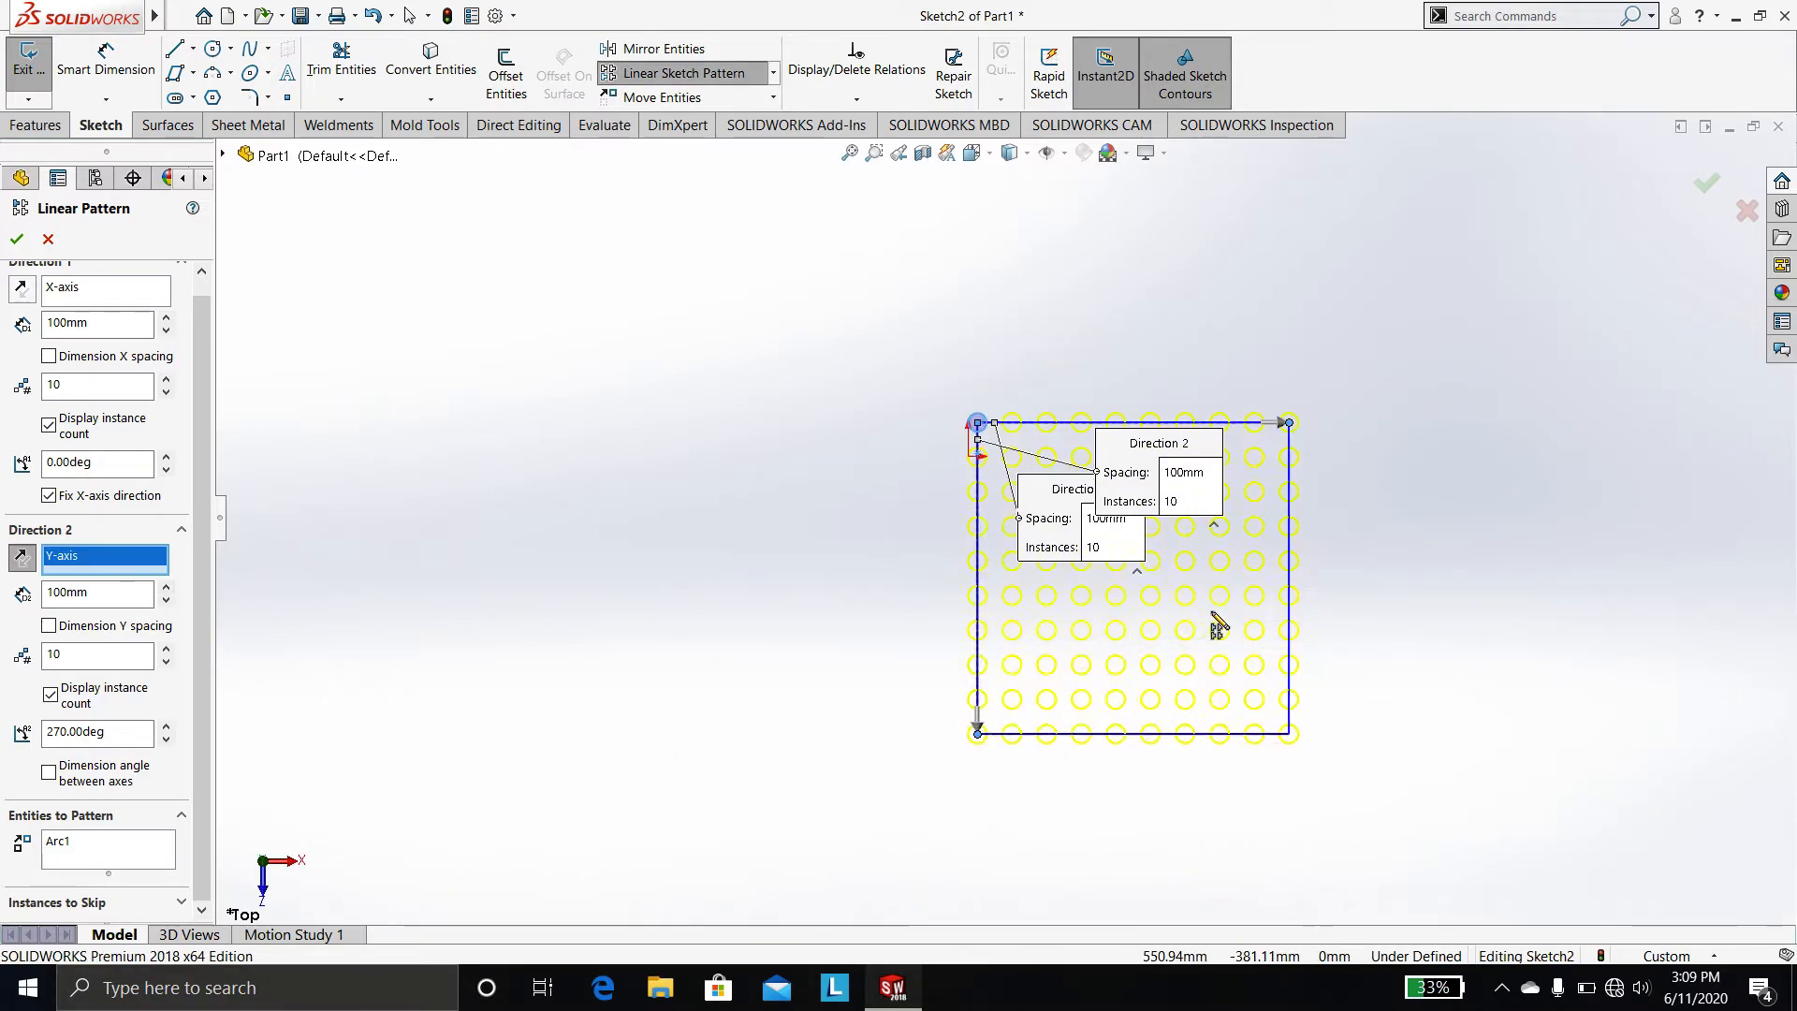
{"action": "scroll", "coordinate": [1217, 622], "scroll_direction": "down", "scroll_amount": 2}
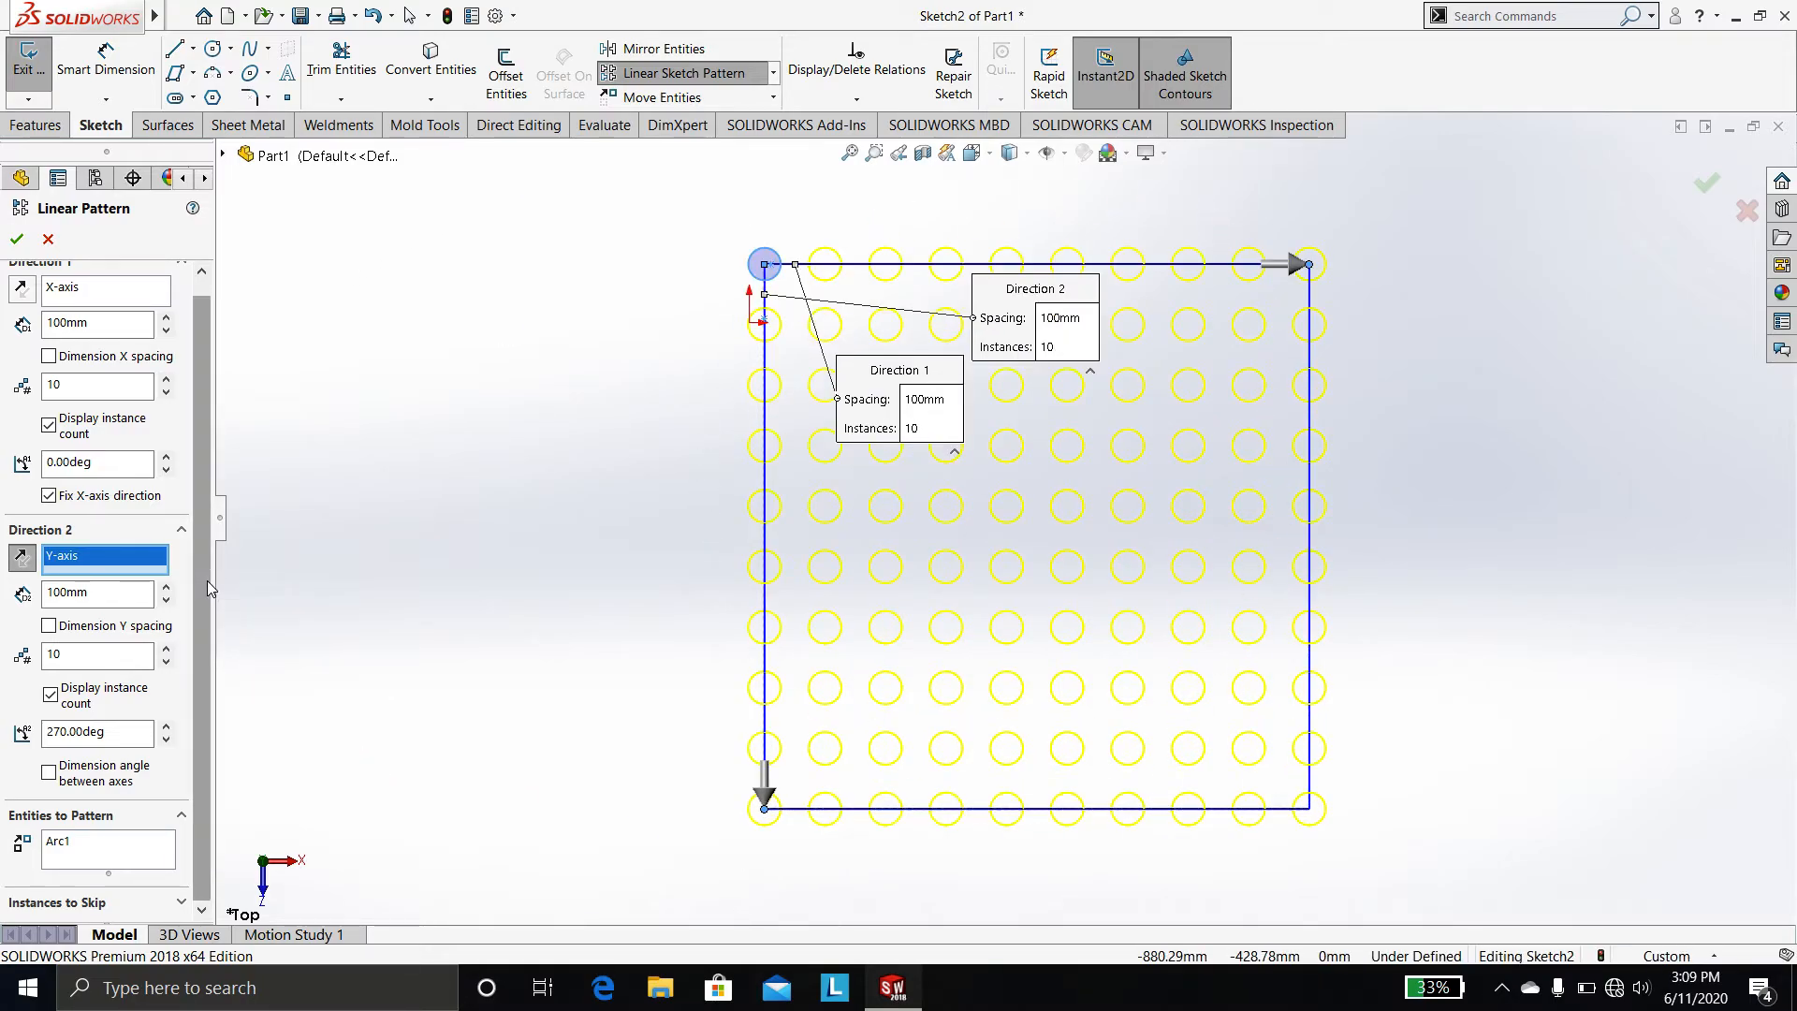
{"action": "left_click", "coordinate": [75, 859]}
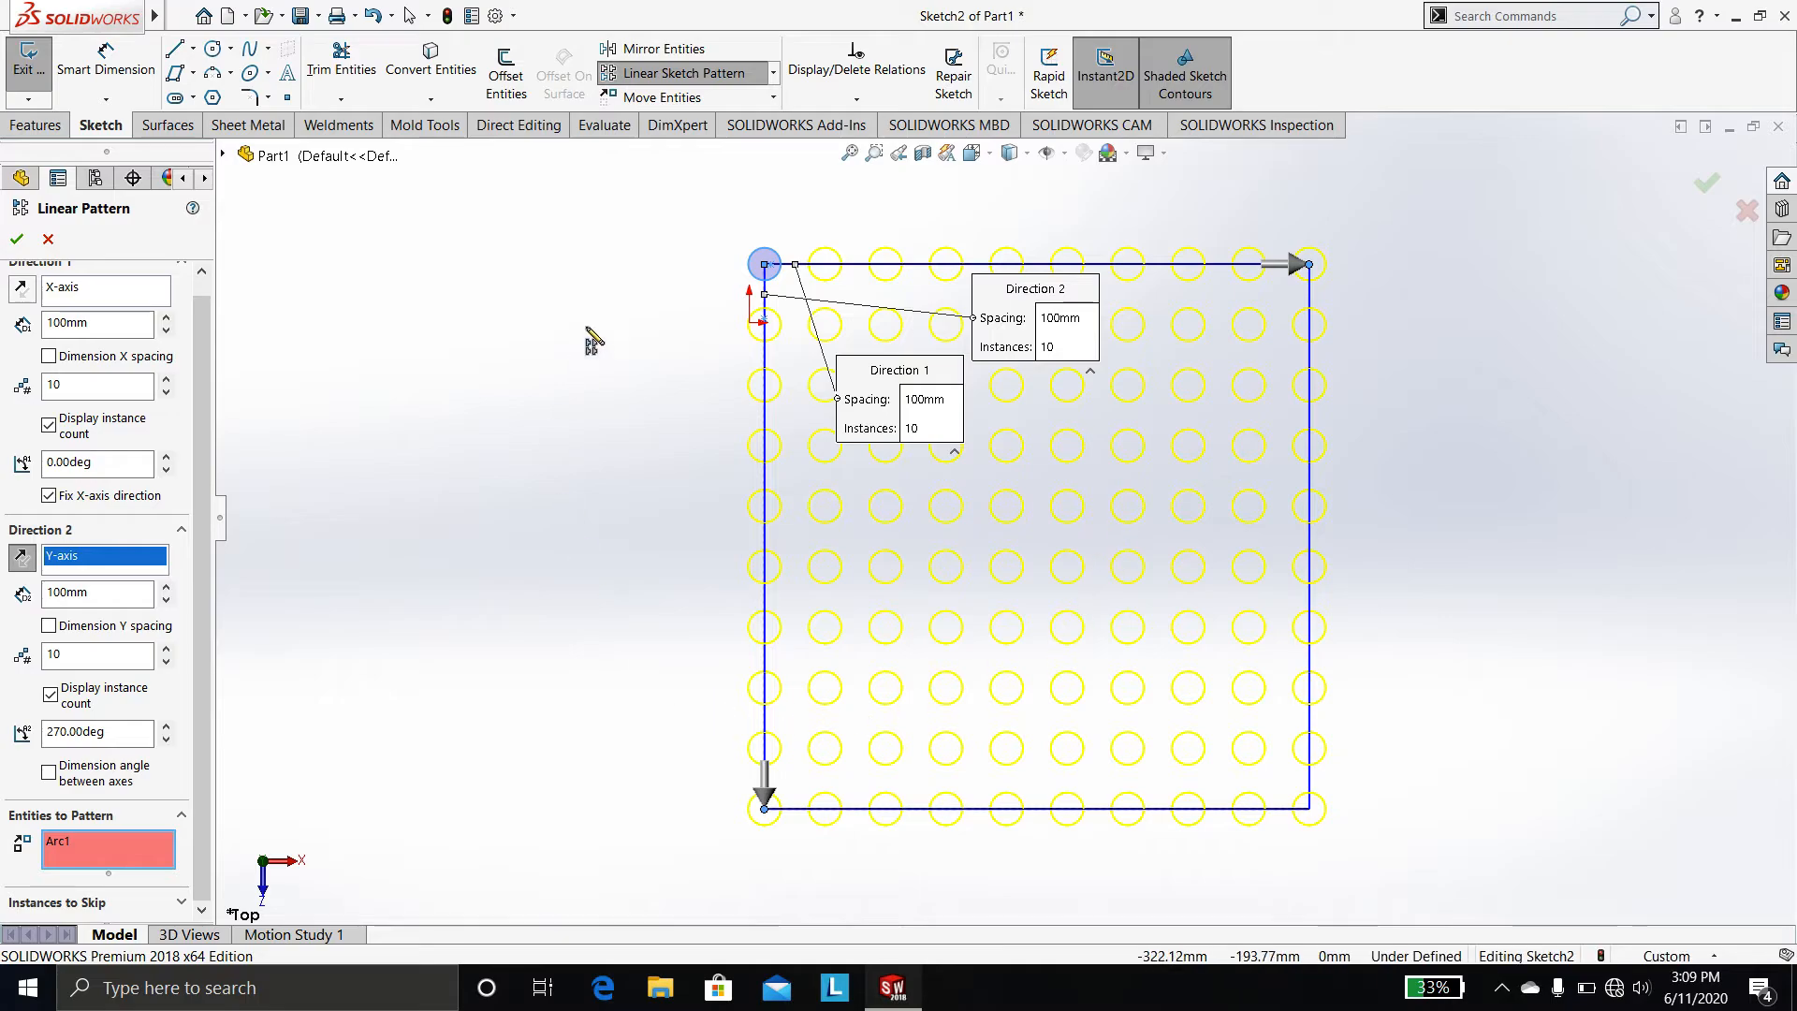
{"action": "scroll", "coordinate": [586, 458], "scroll_direction": "up", "scroll_amount": 1}
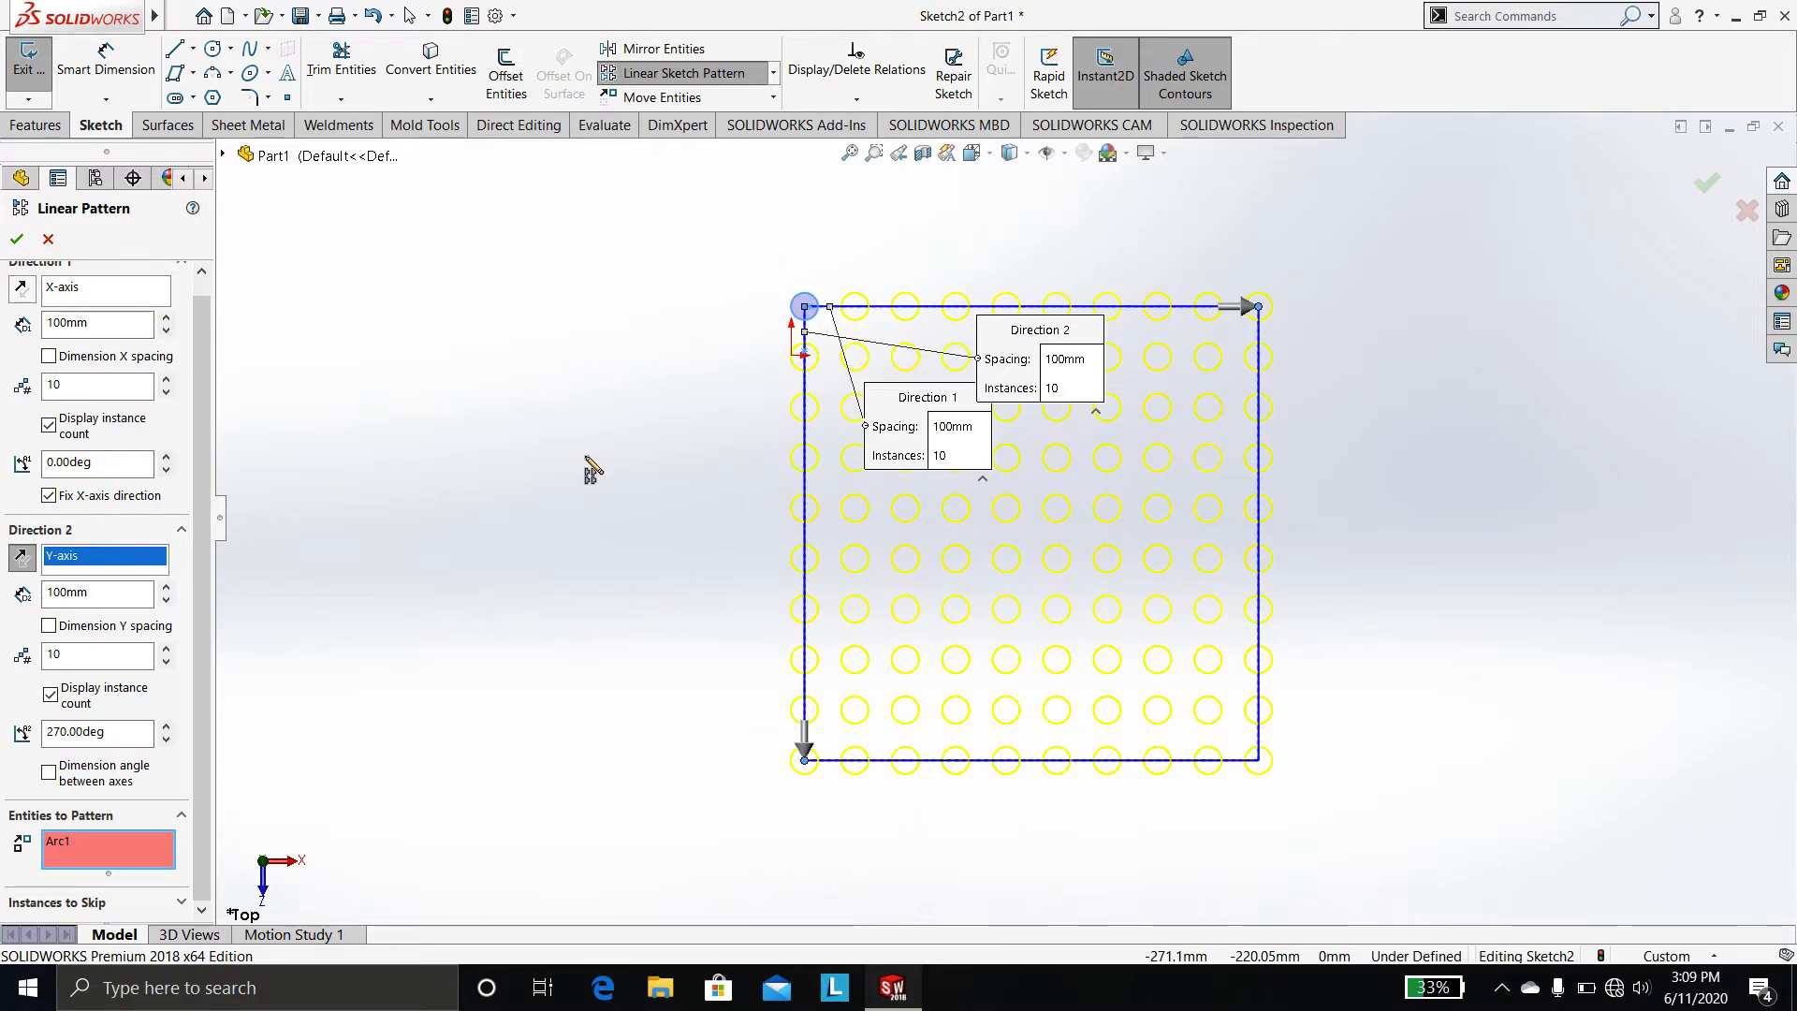
{"action": "scroll", "coordinate": [586, 458], "scroll_direction": "down", "scroll_amount": 1}
{"action": "scroll", "coordinate": [586, 458], "scroll_direction": "up", "scroll_amount": 1}
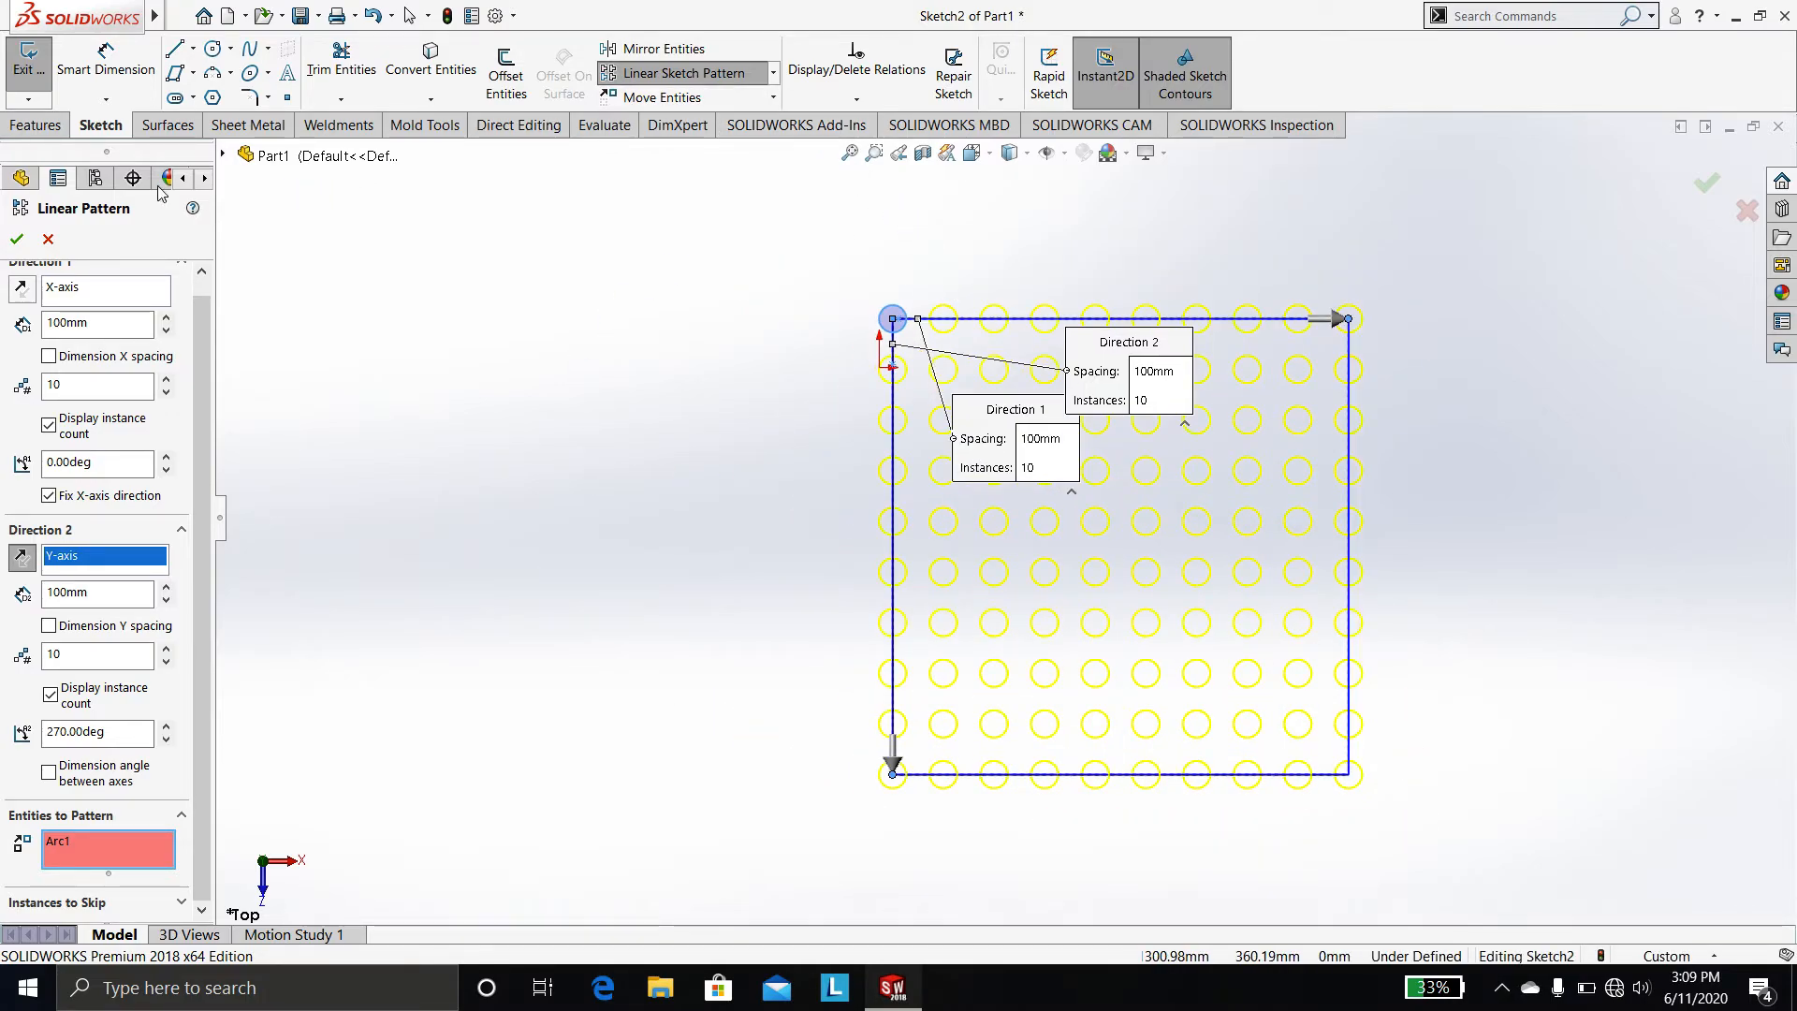
{"action": "left_click", "coordinate": [48, 239]}
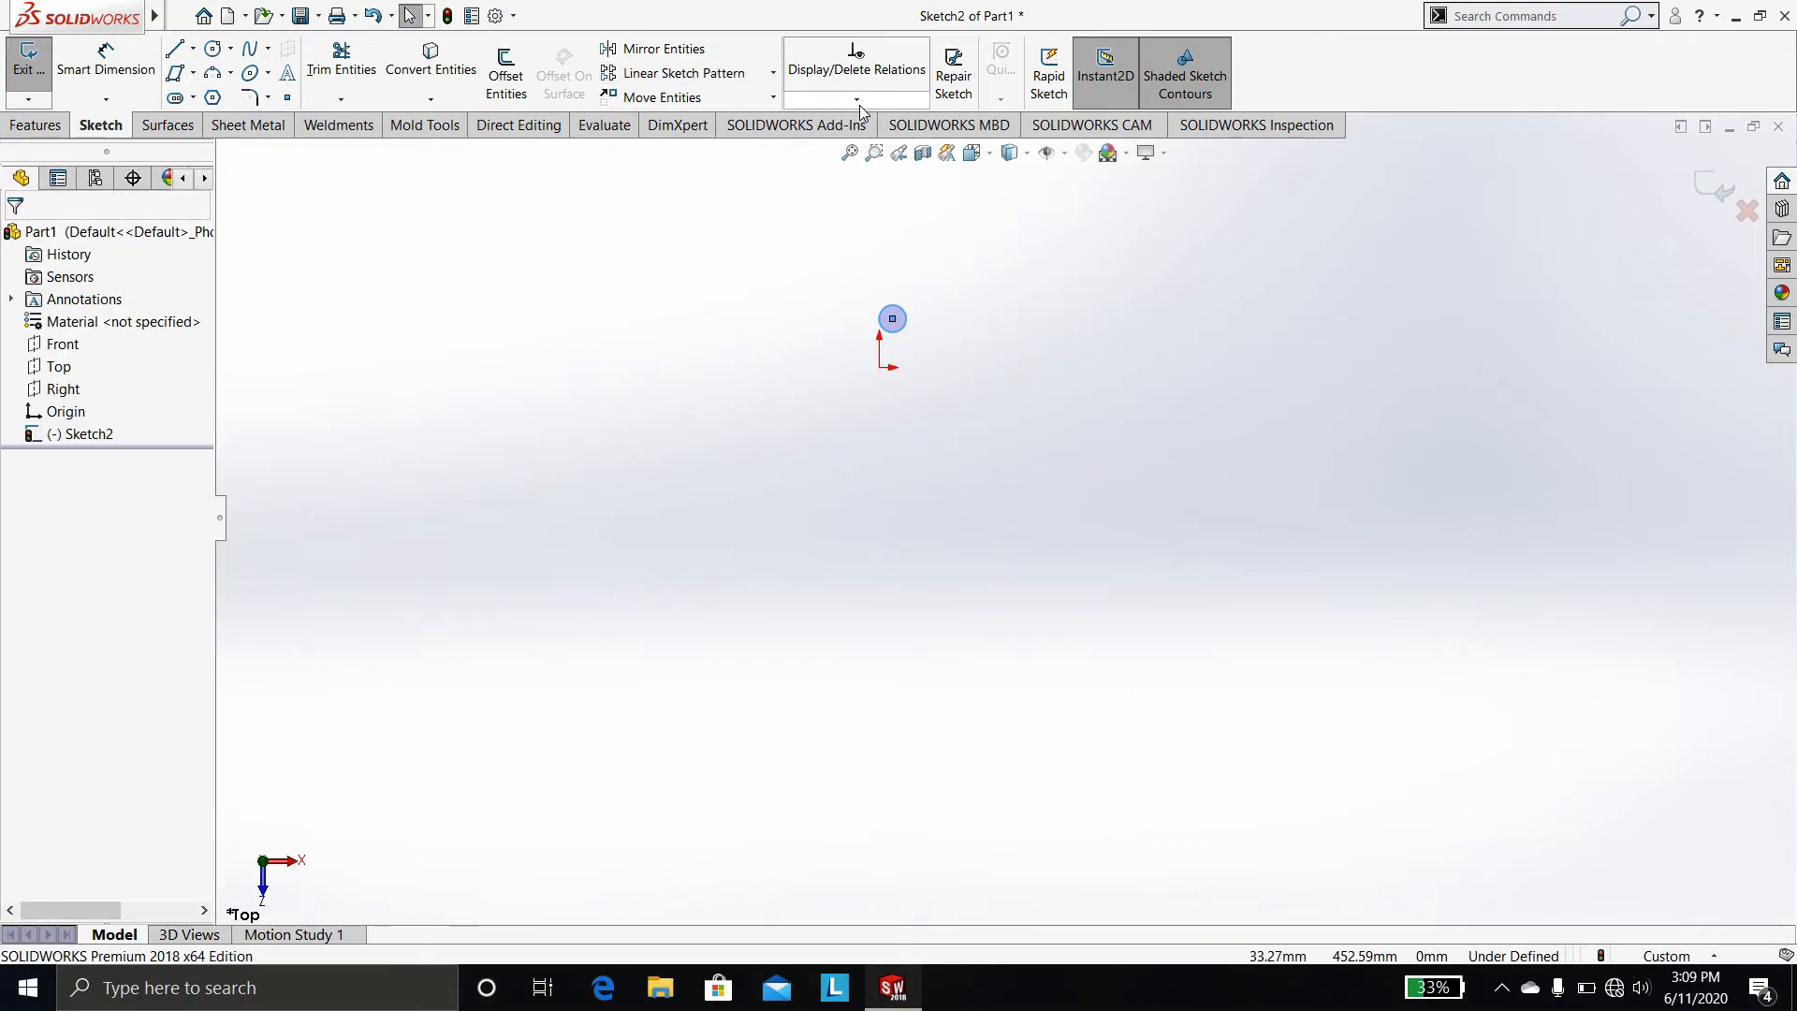
Start a circular sketch pattern of the circle and set its radius to 200 mm
{"action": "left_click", "coordinate": [773, 73]}
{"action": "left_click", "coordinate": [702, 120]}
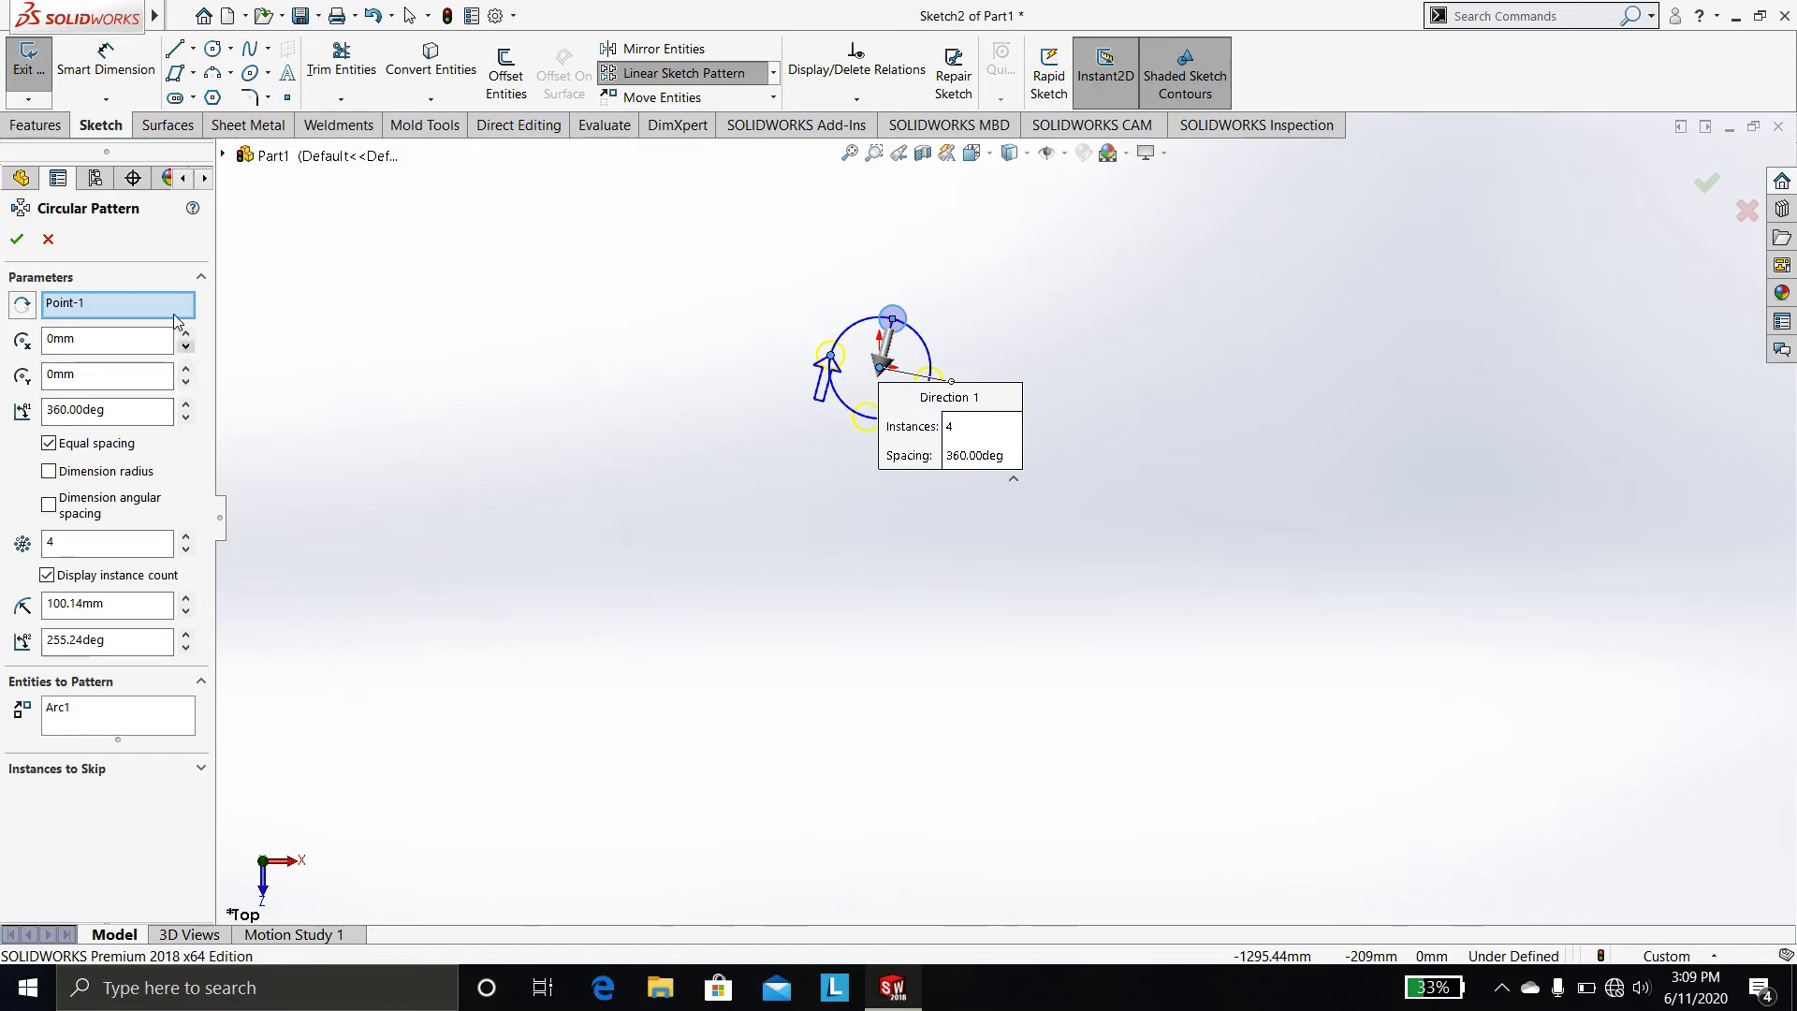
{"action": "left_click", "coordinate": [103, 603]}
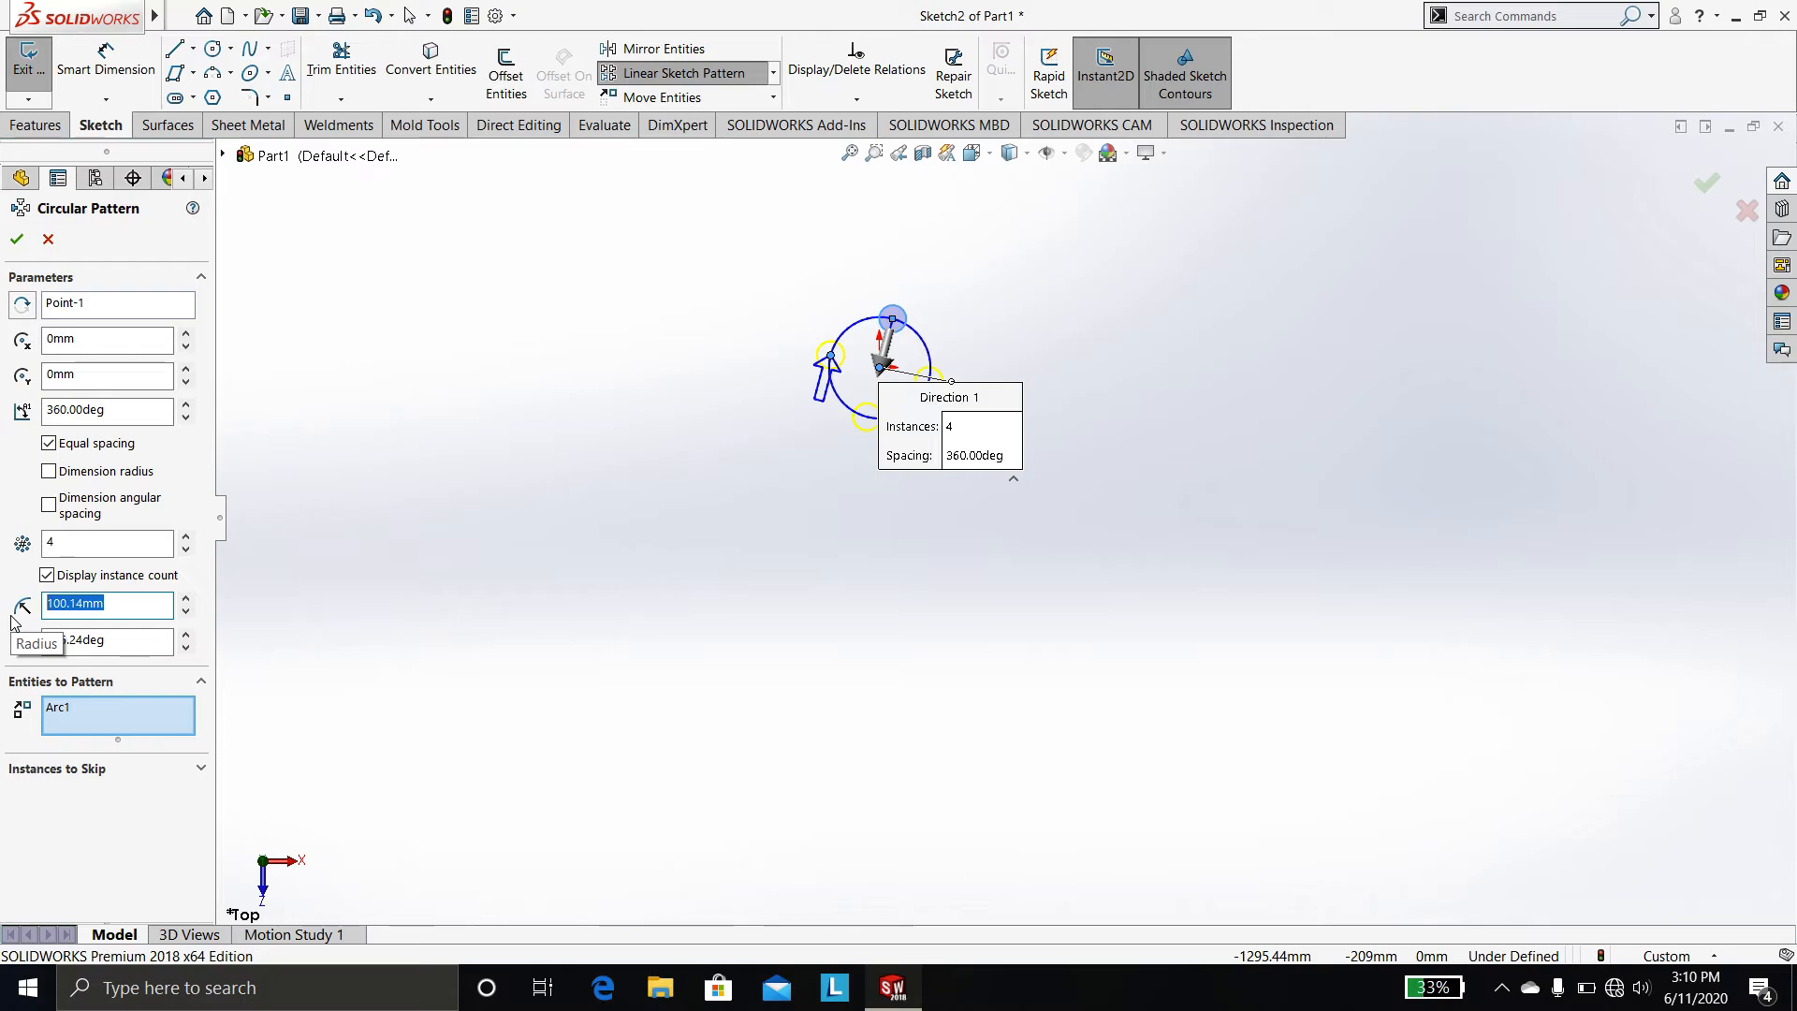
{"action": "type", "text": "200"}
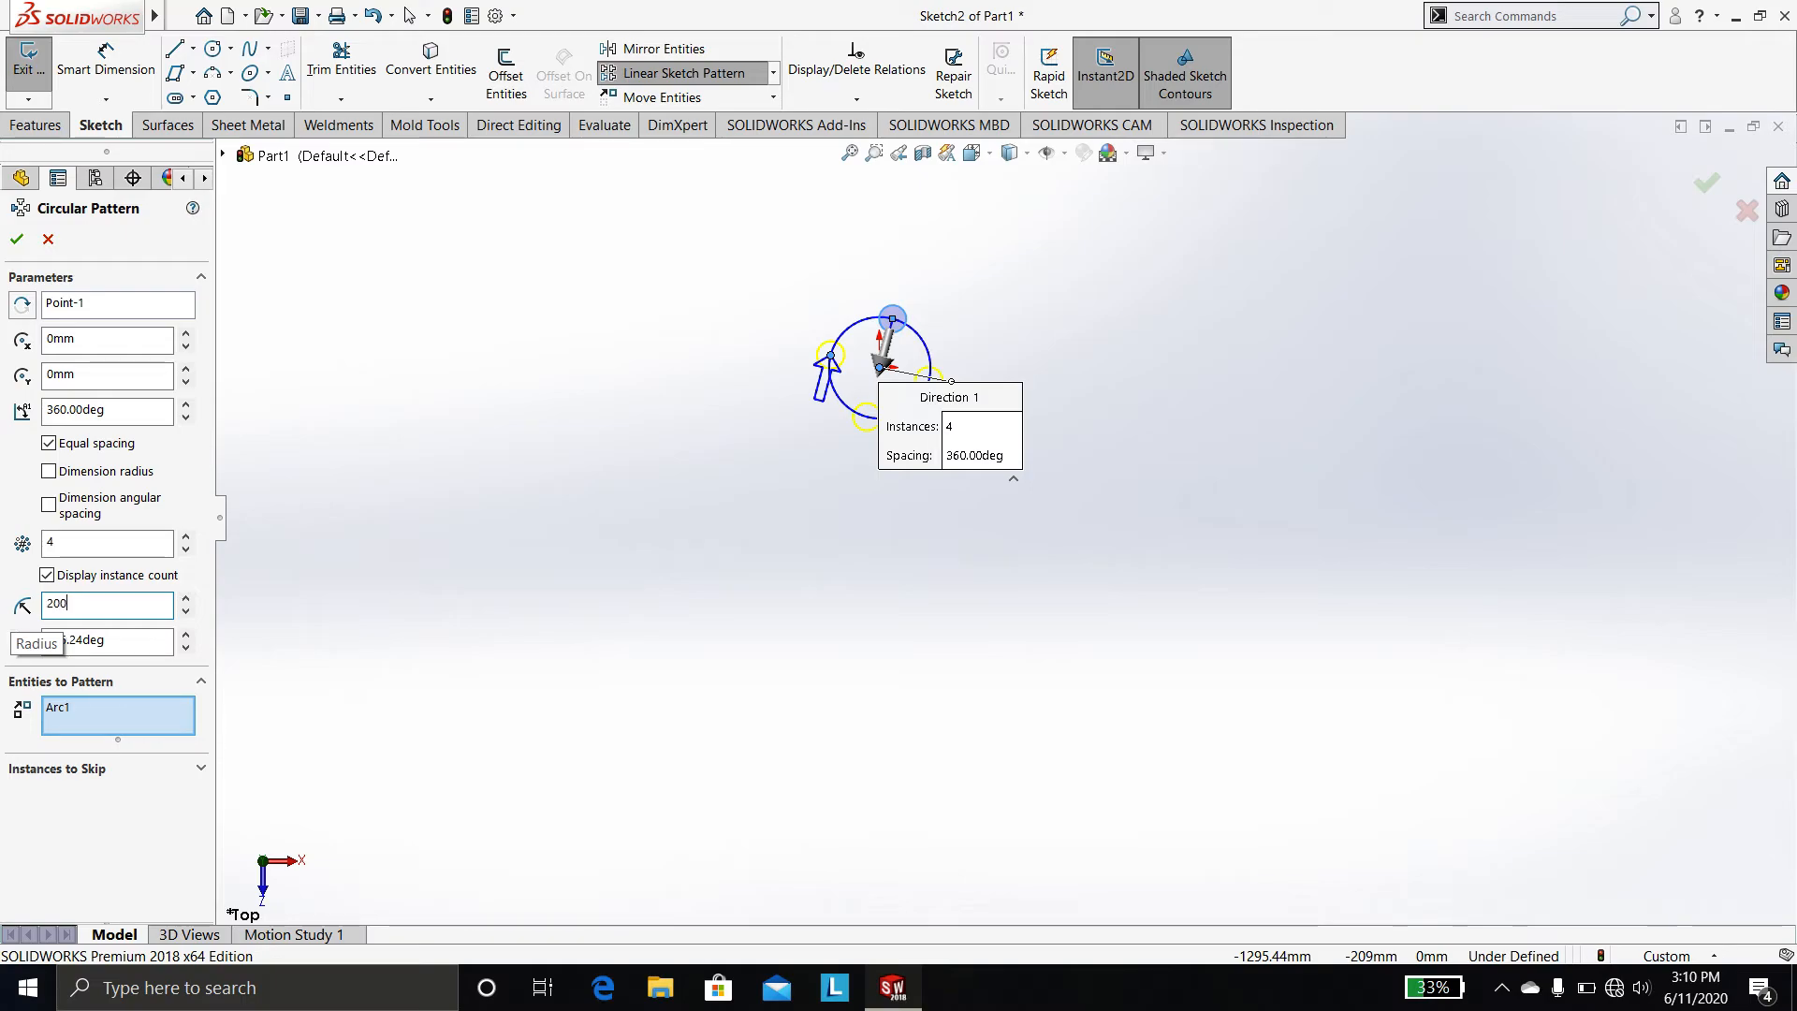
{"action": "key", "text": "Return"}
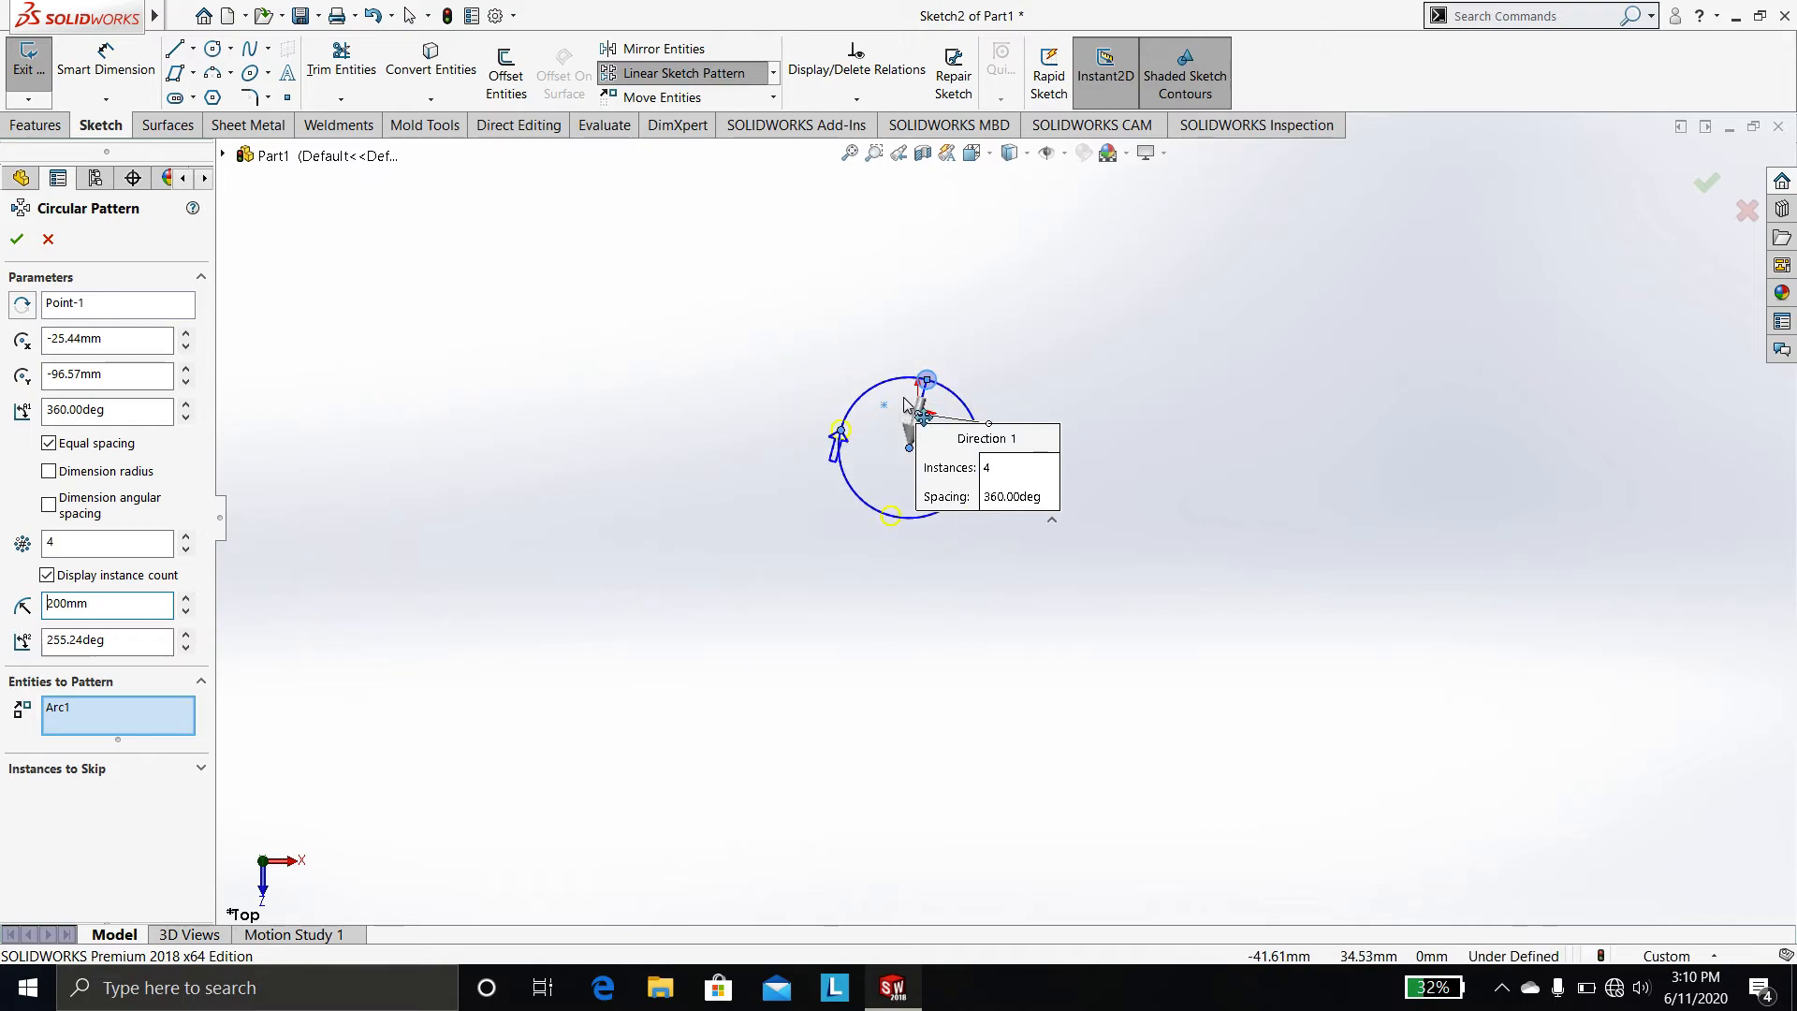
Set the circular pattern to 10 instances
{"action": "scroll", "coordinate": [905, 405], "scroll_direction": "down", "scroll_amount": 5}
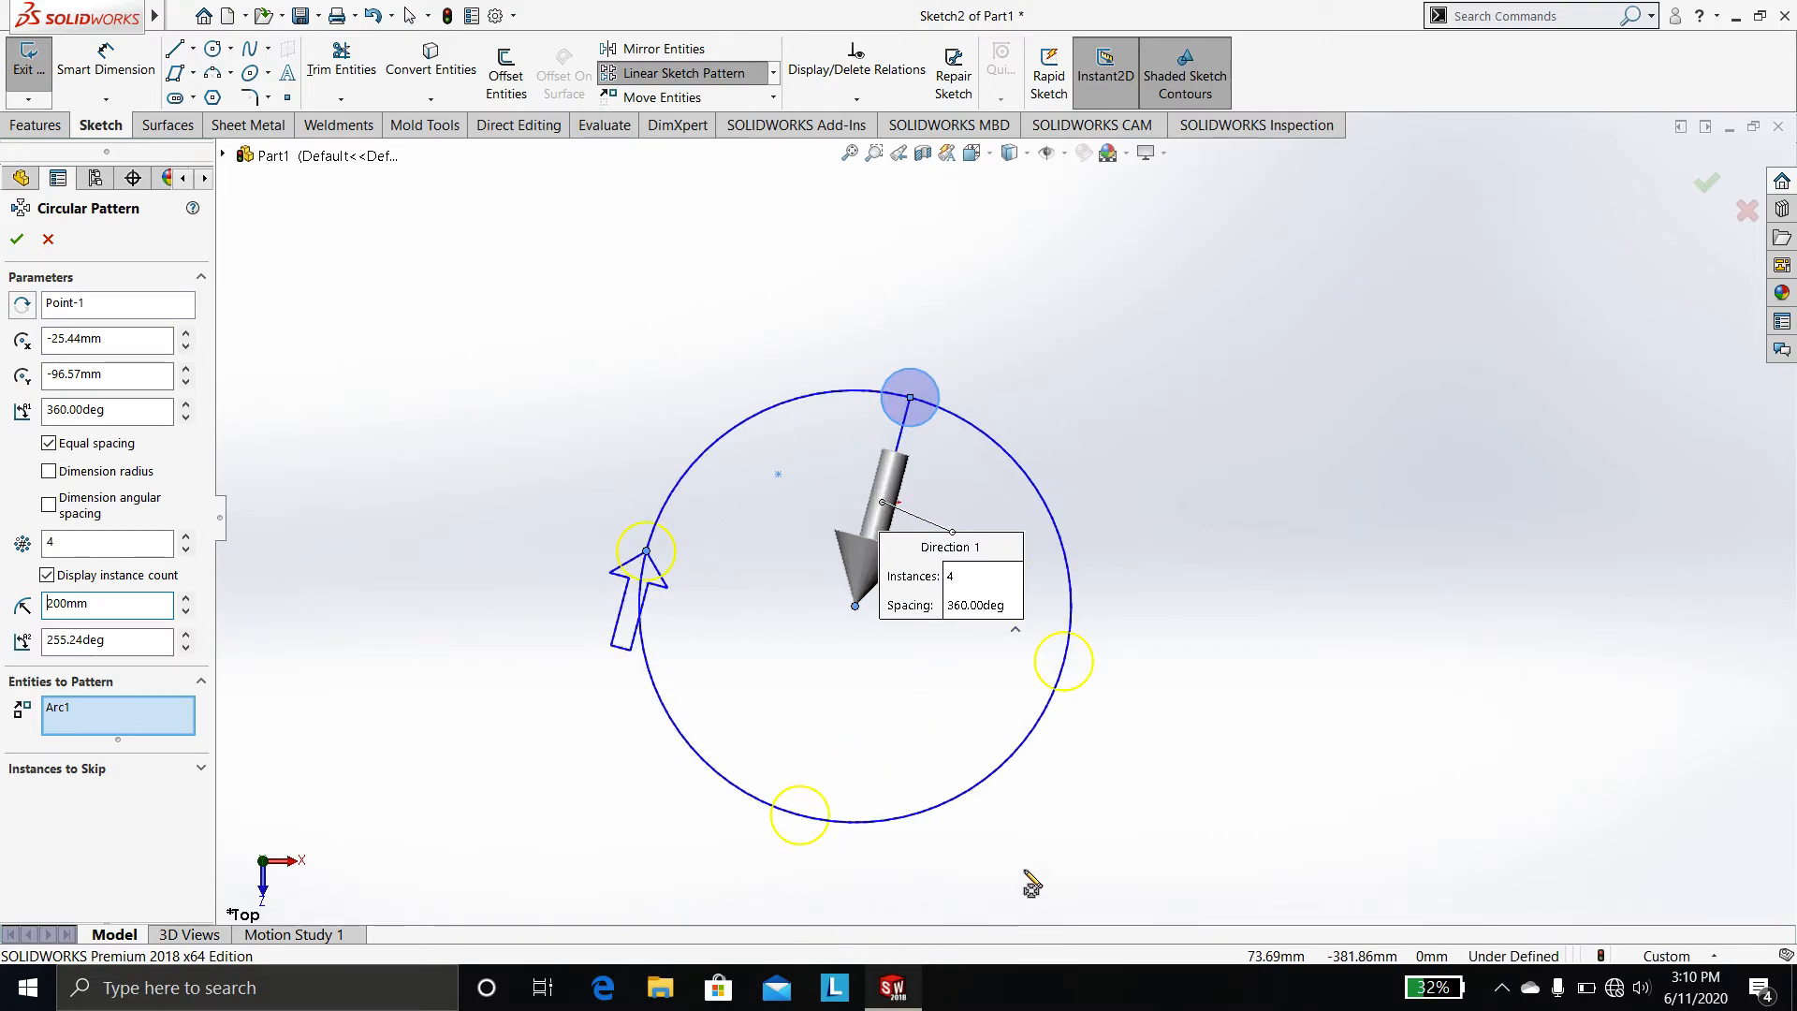
{"action": "double_click", "coordinate": [65, 545]}
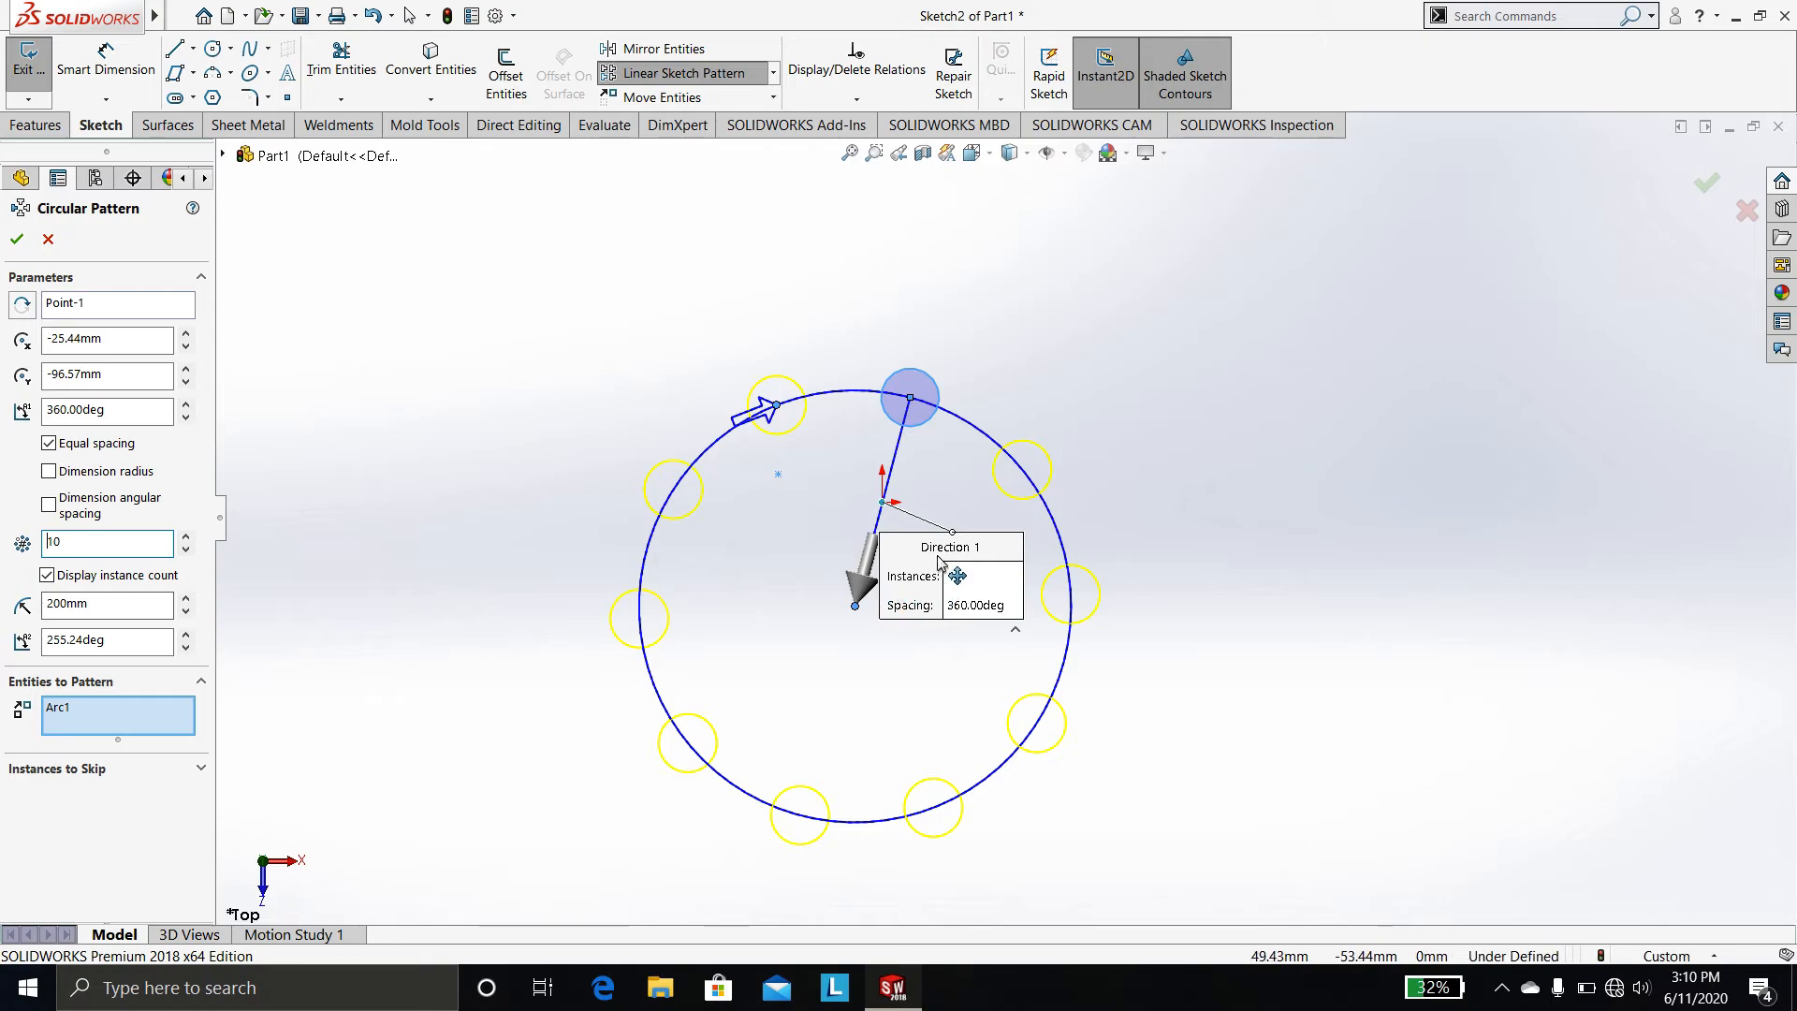
{"action": "left_click_drag", "start_coordinate": [956, 575], "coordinate": [1149, 311]}
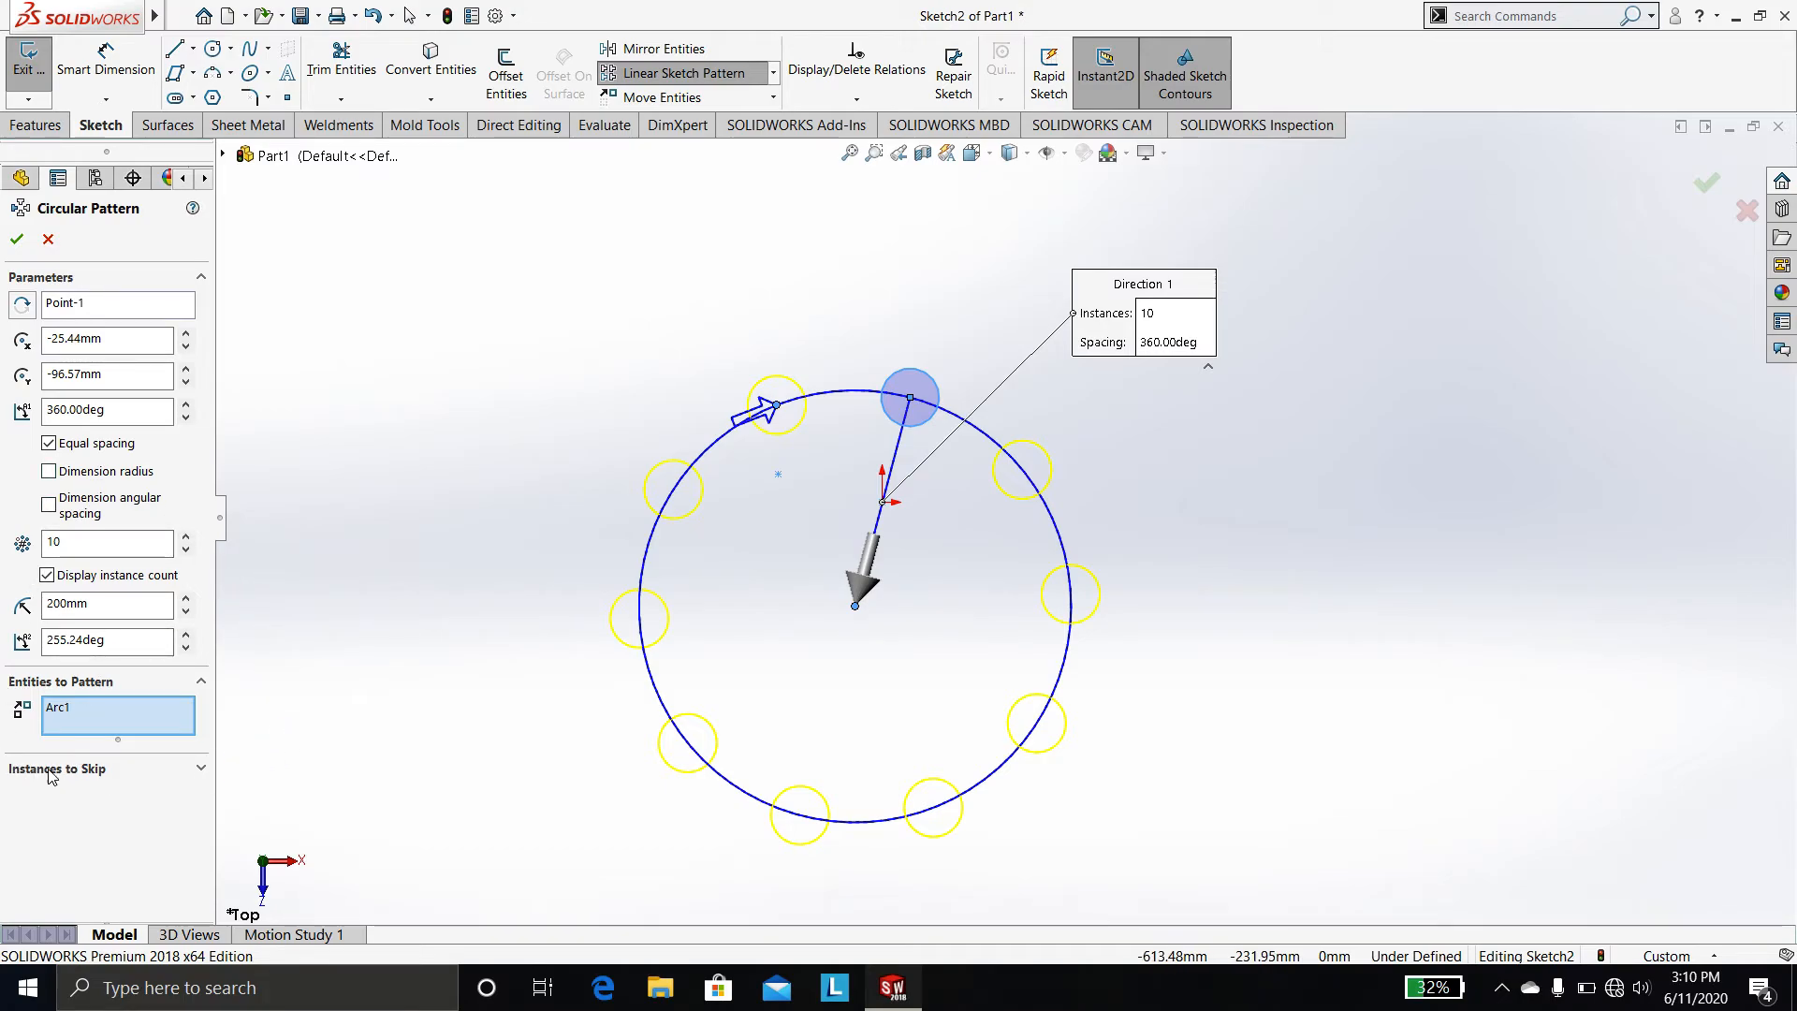
Mark the rightmost instance of the circular pattern to be skipped, then cancel the circular pattern
{"action": "left_click", "coordinate": [160, 776]}
{"action": "left_click", "coordinate": [181, 813]}
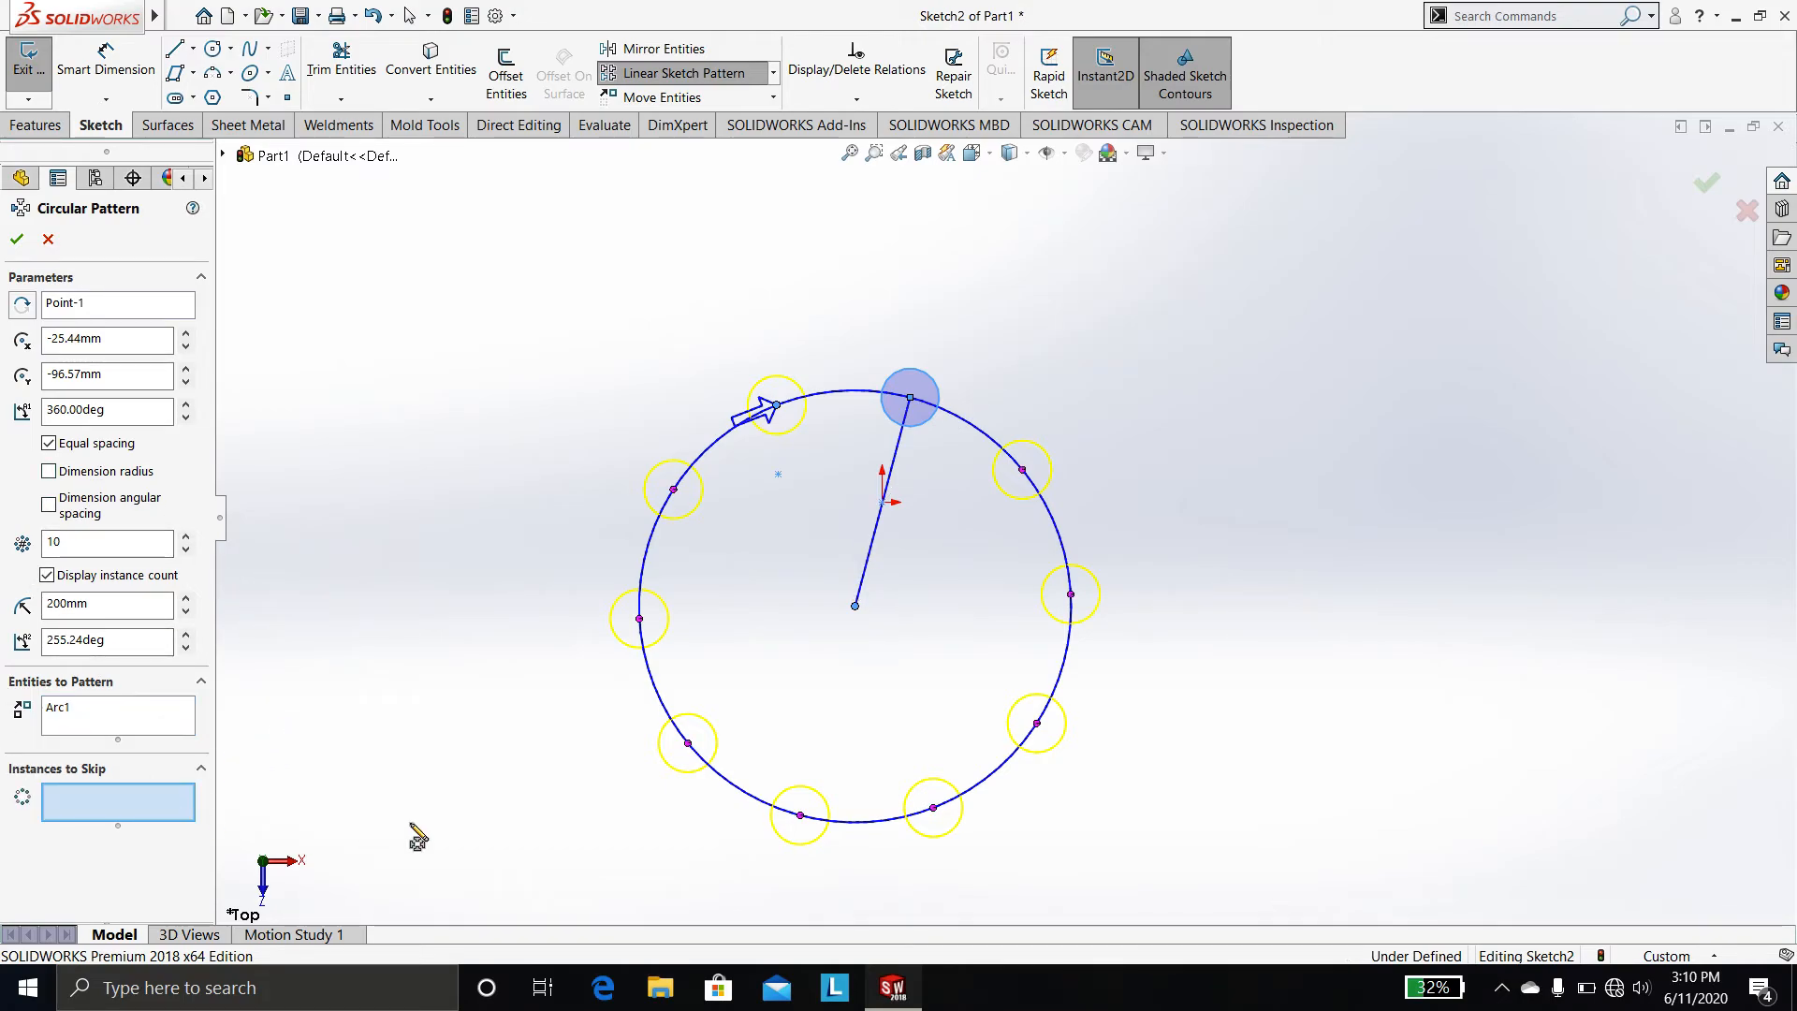
{"action": "left_click", "coordinate": [1071, 594]}
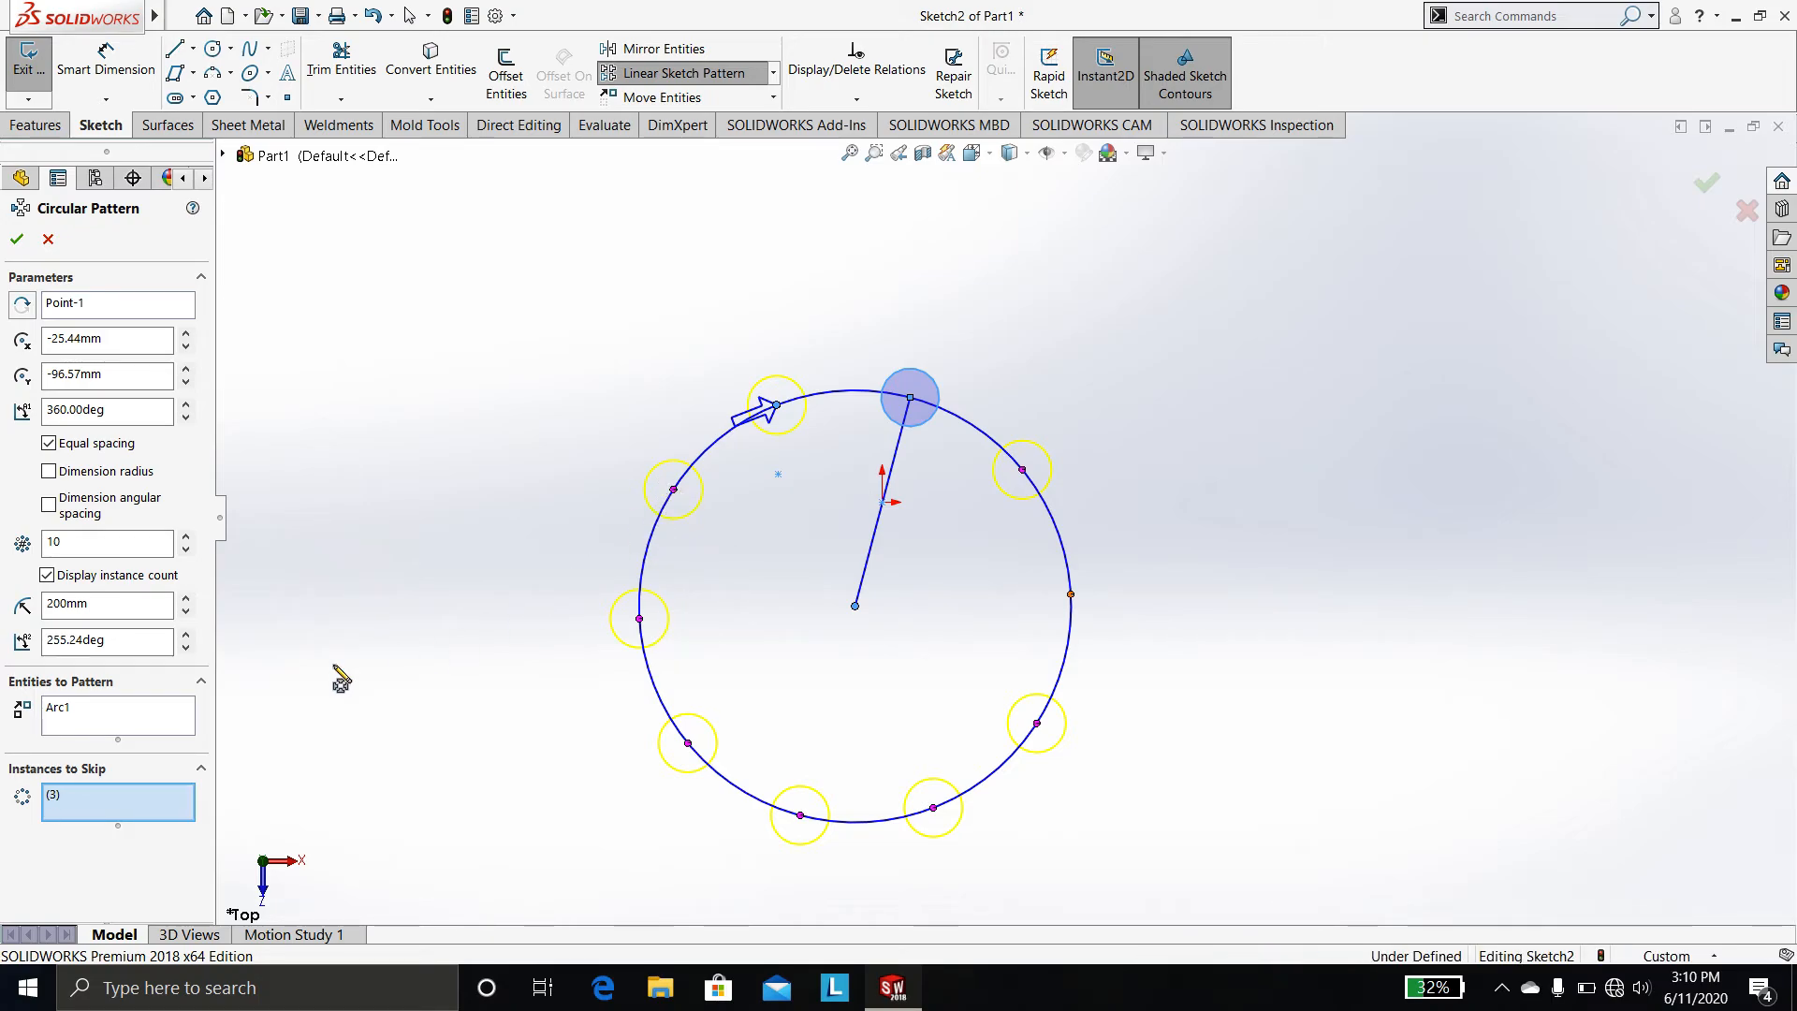
{"action": "key", "text": "Escape"}
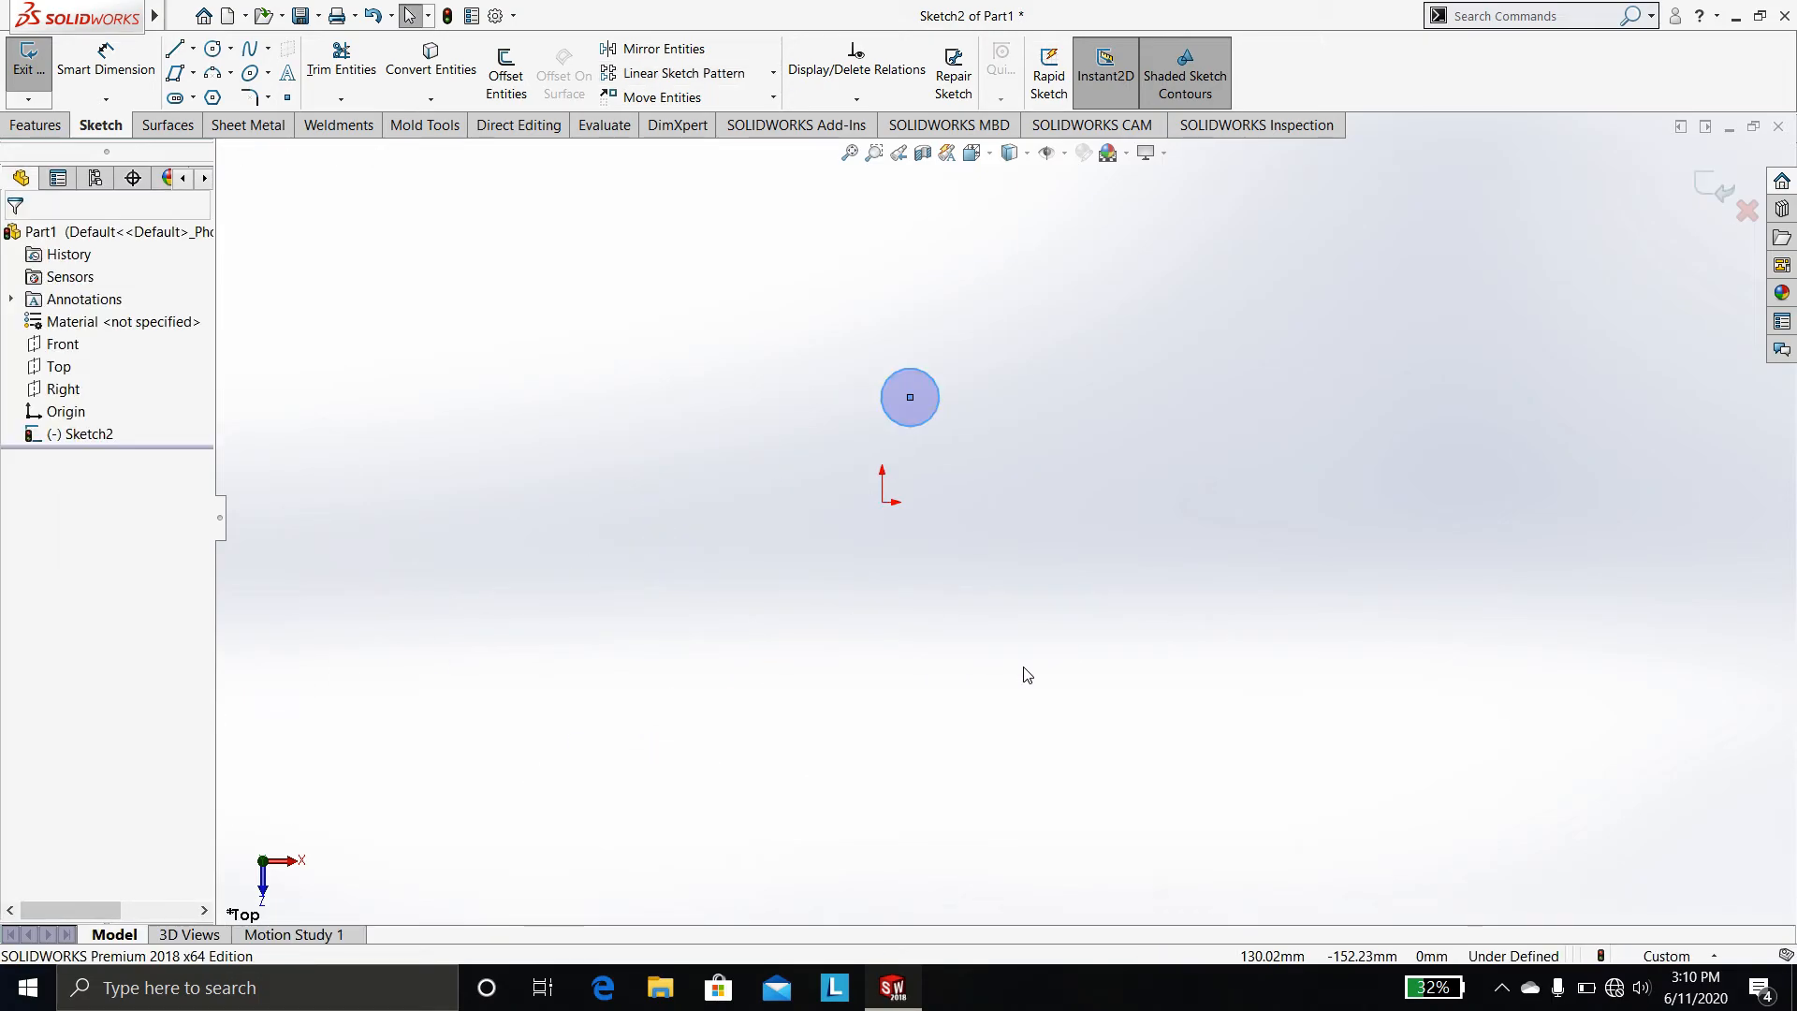
{"action": "left_click", "coordinate": [773, 73]}
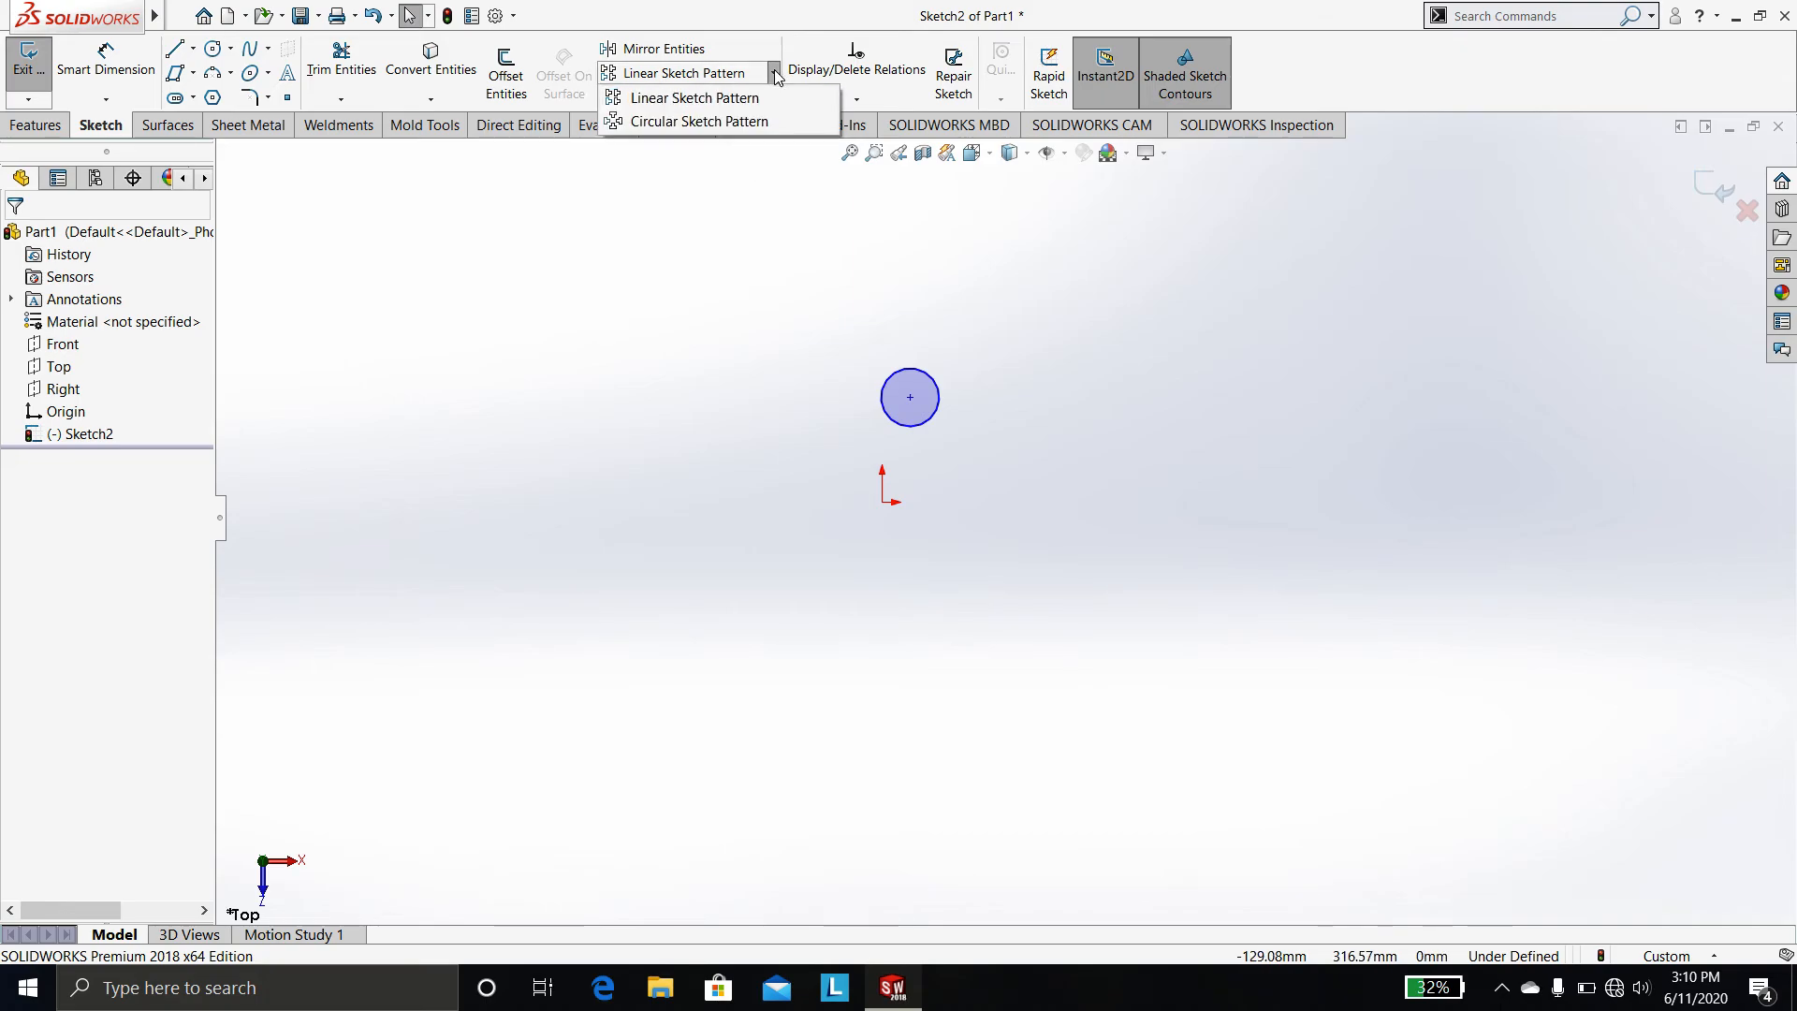
{"action": "left_click", "coordinate": [754, 205]}
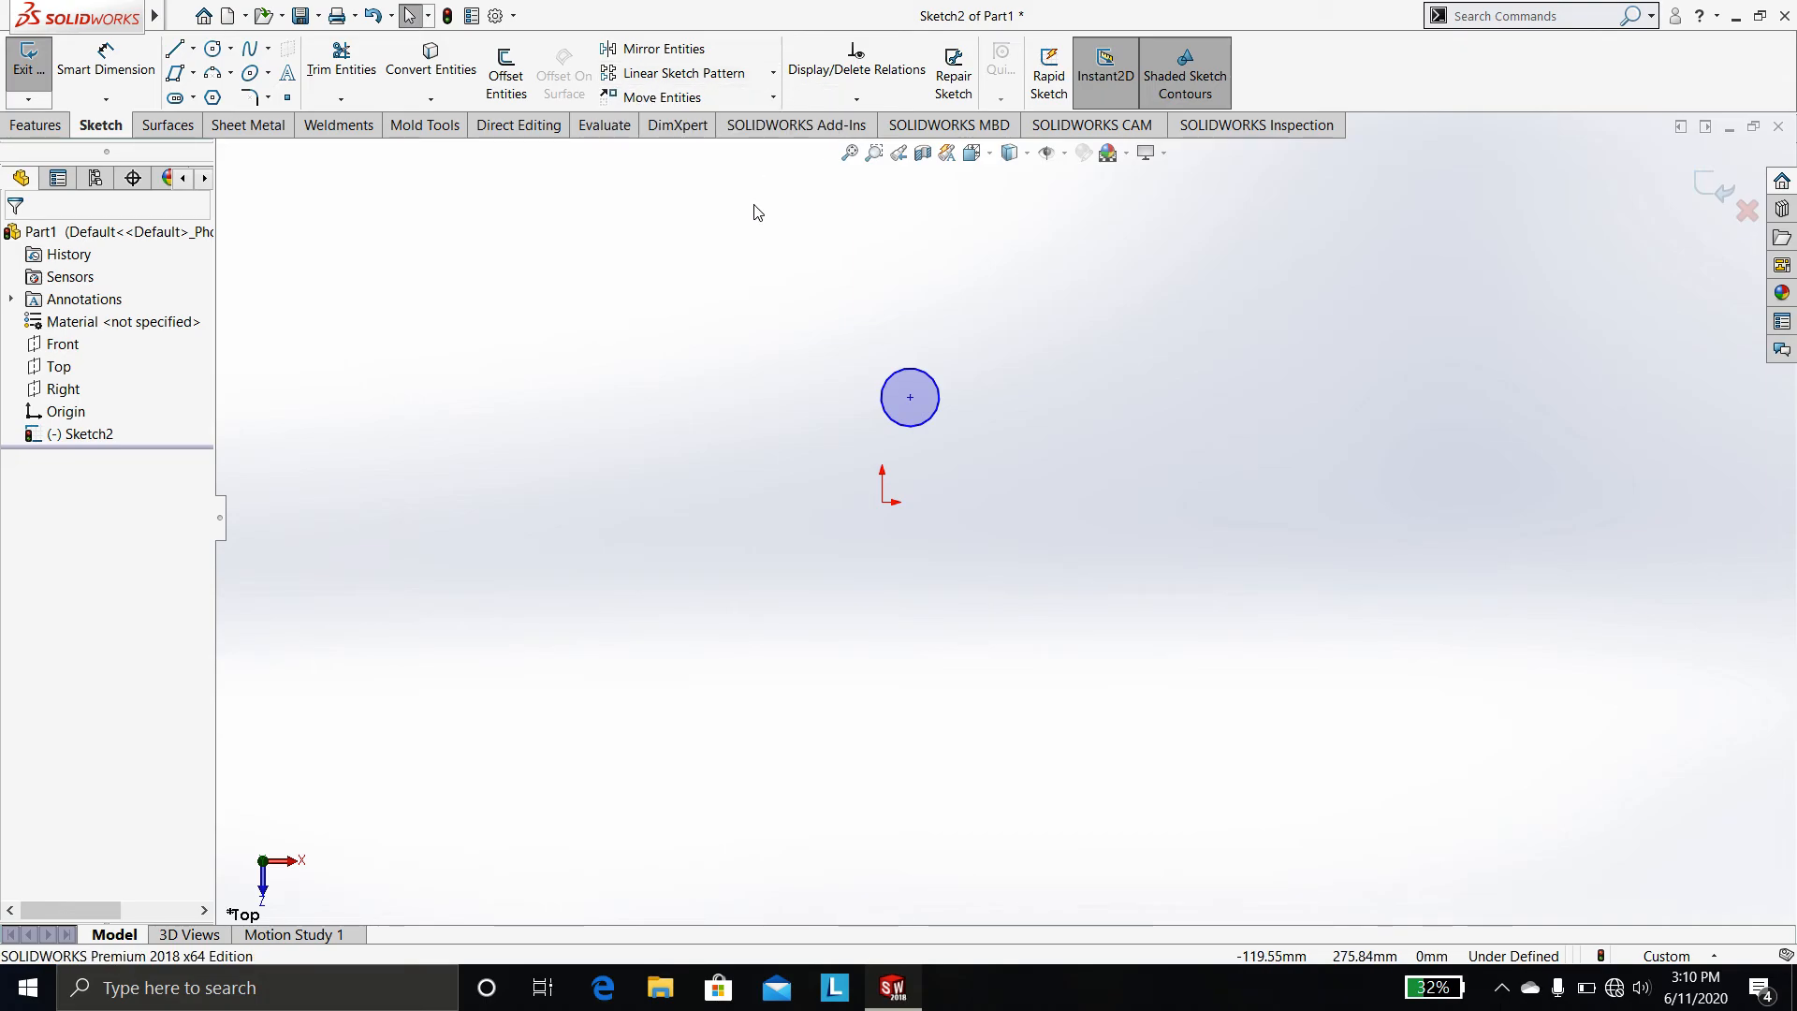
{"action": "left_click", "coordinate": [773, 97]}
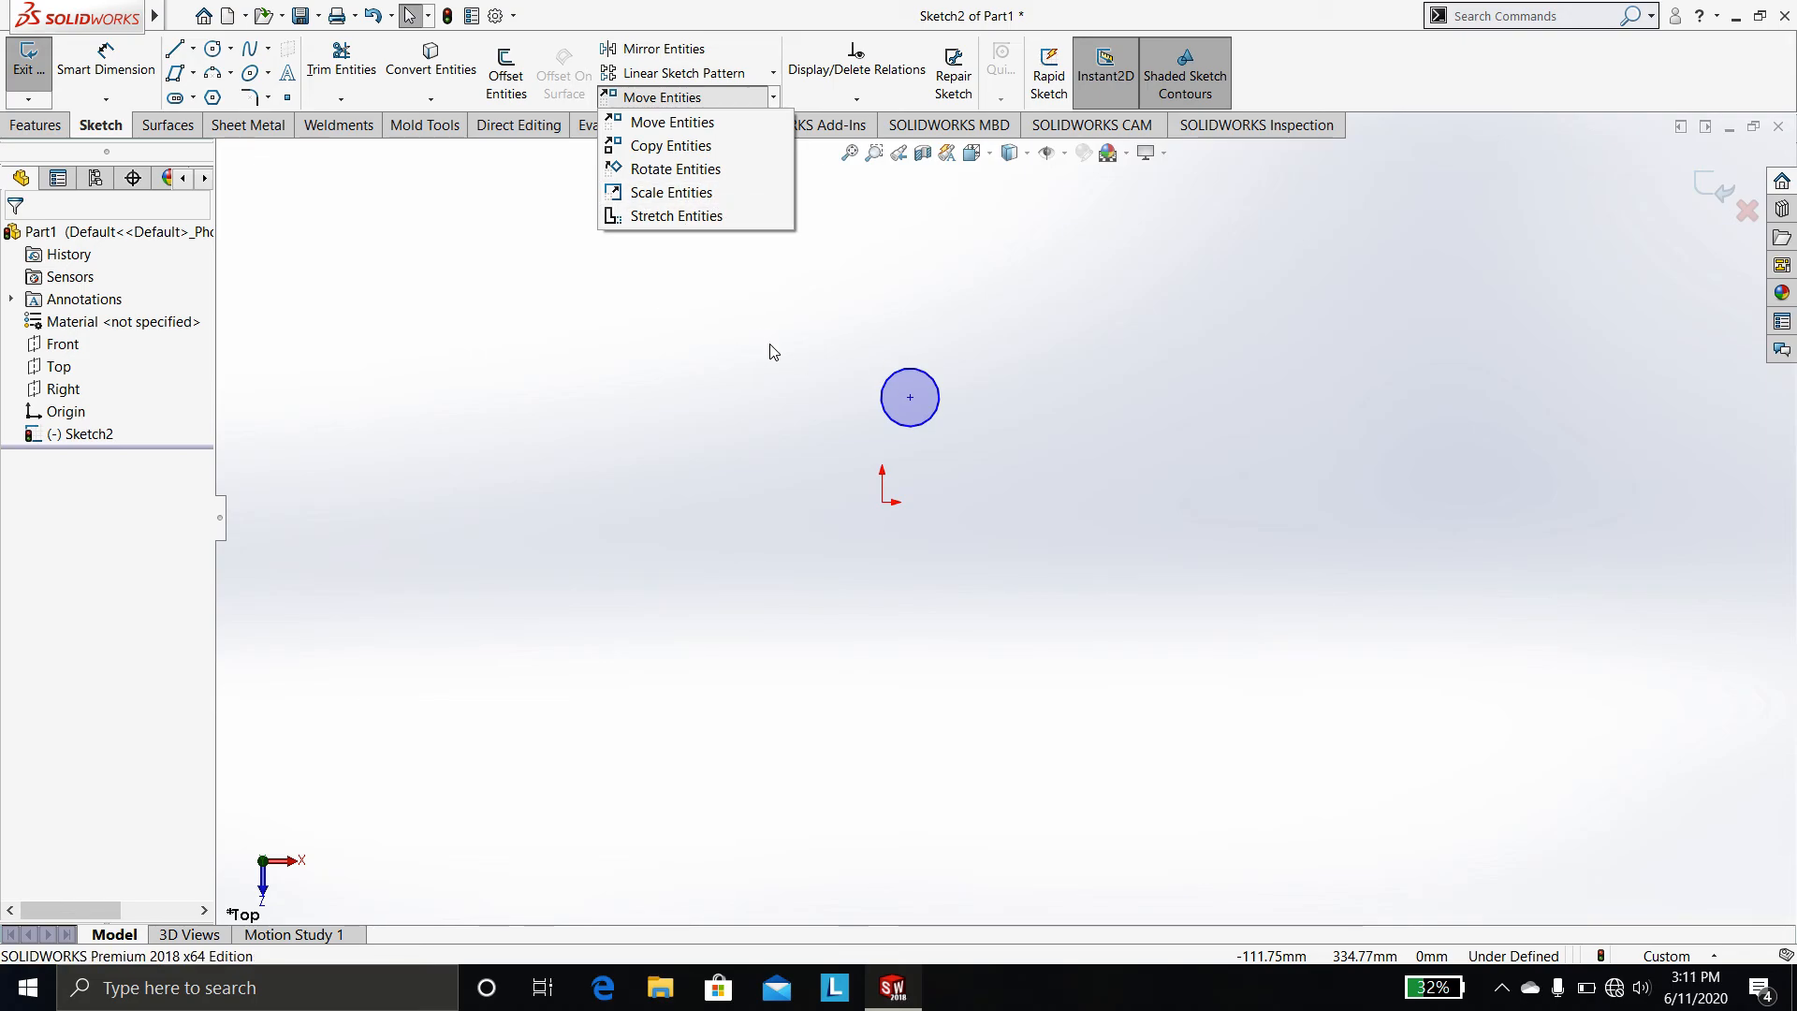
Try stretching the circle to the right with Stretch Entities, then undo the stretch
{"action": "left_click", "coordinate": [695, 221]}
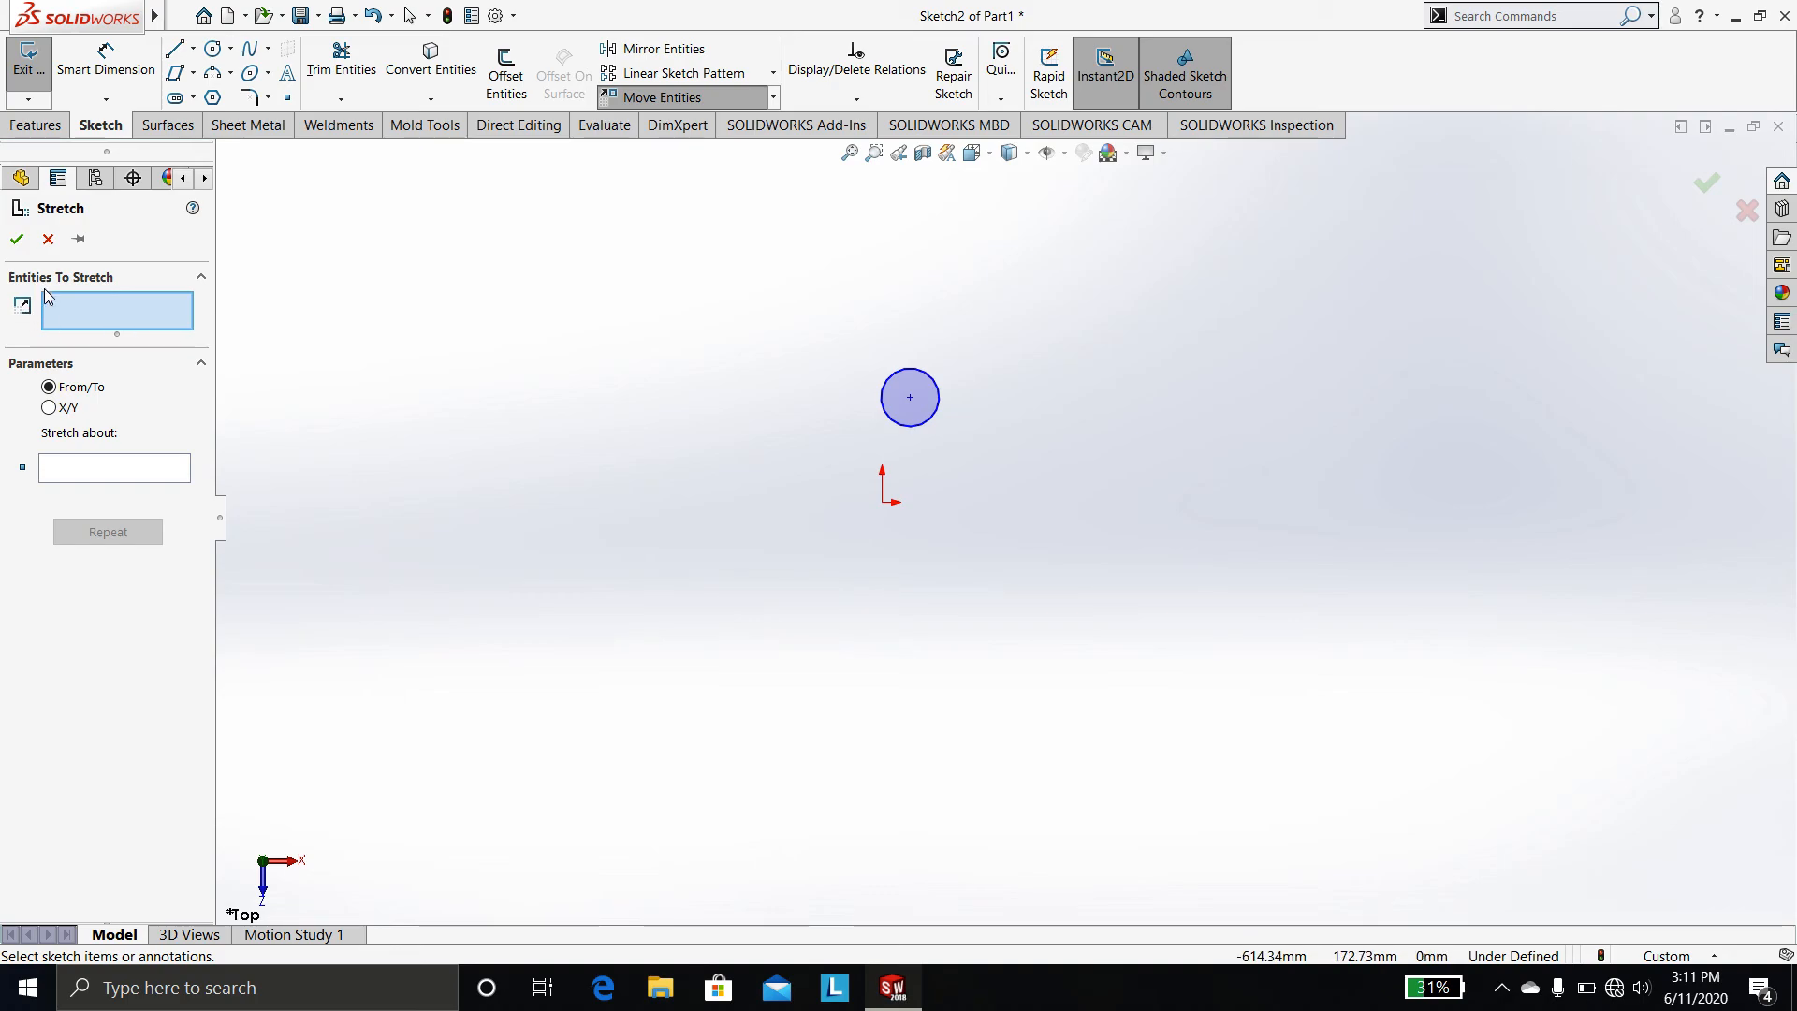
{"action": "left_click", "coordinate": [937, 399]}
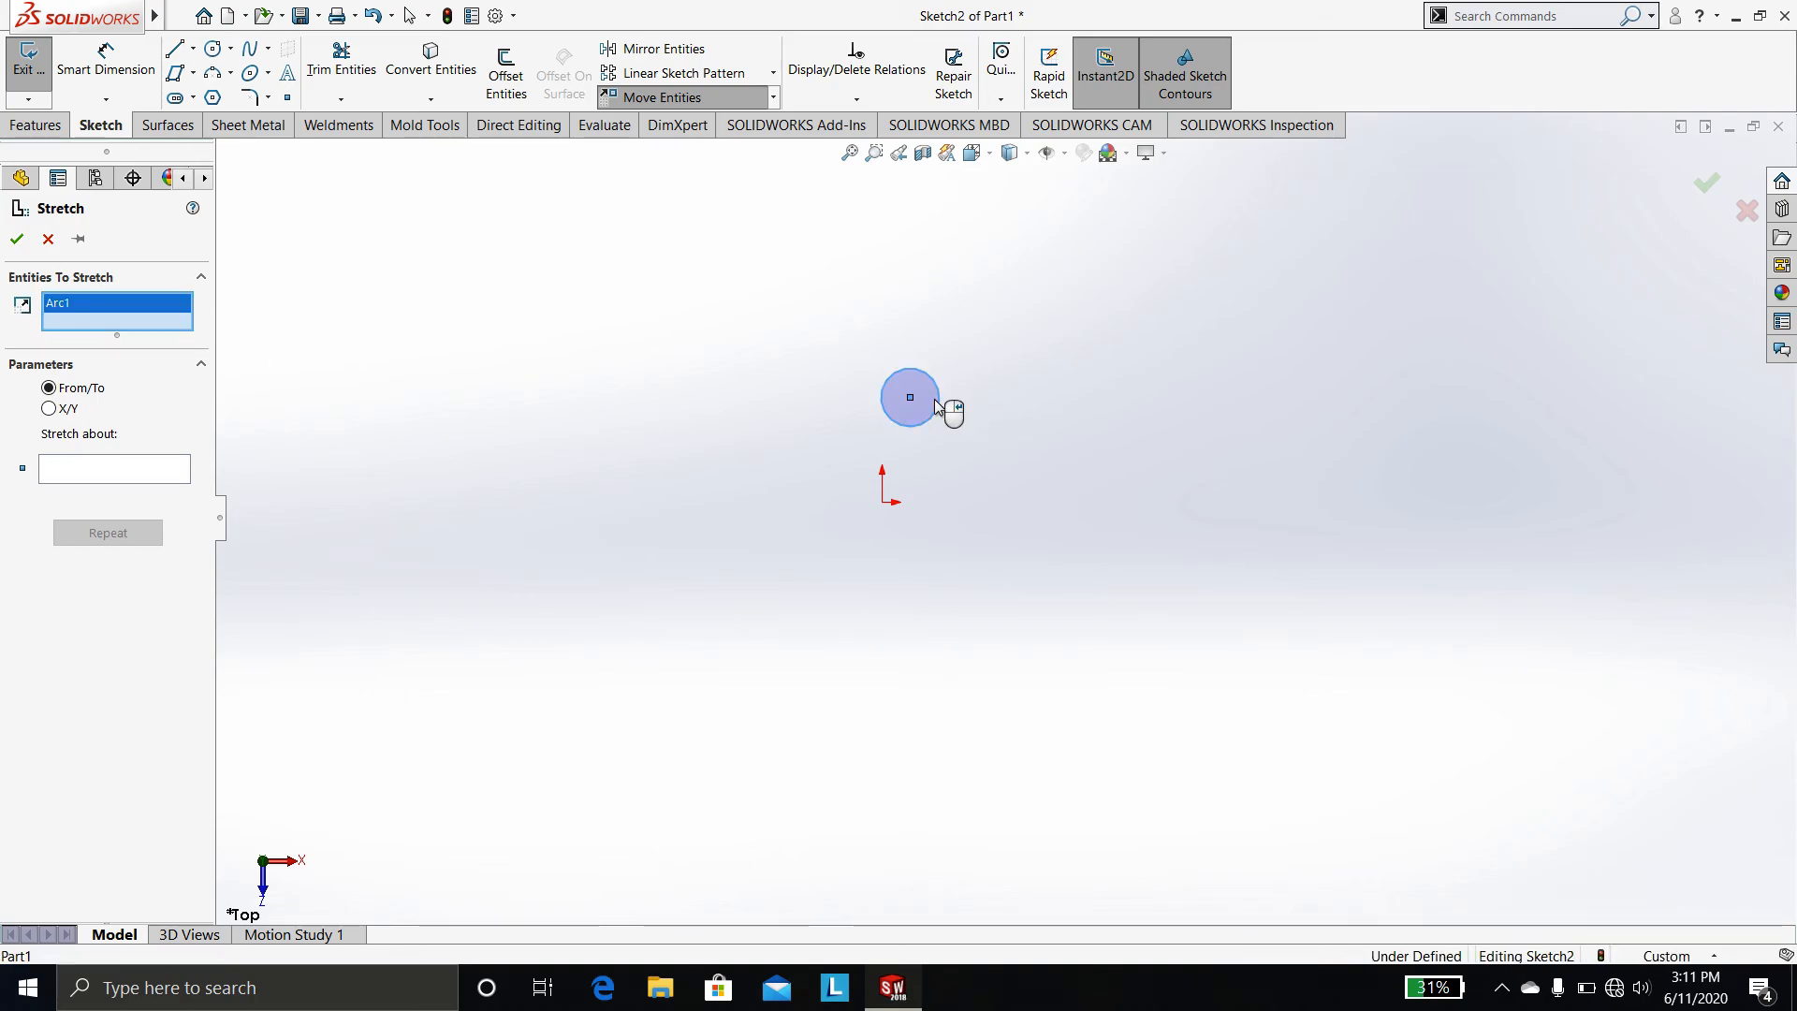
{"action": "left_click", "coordinate": [63, 472]}
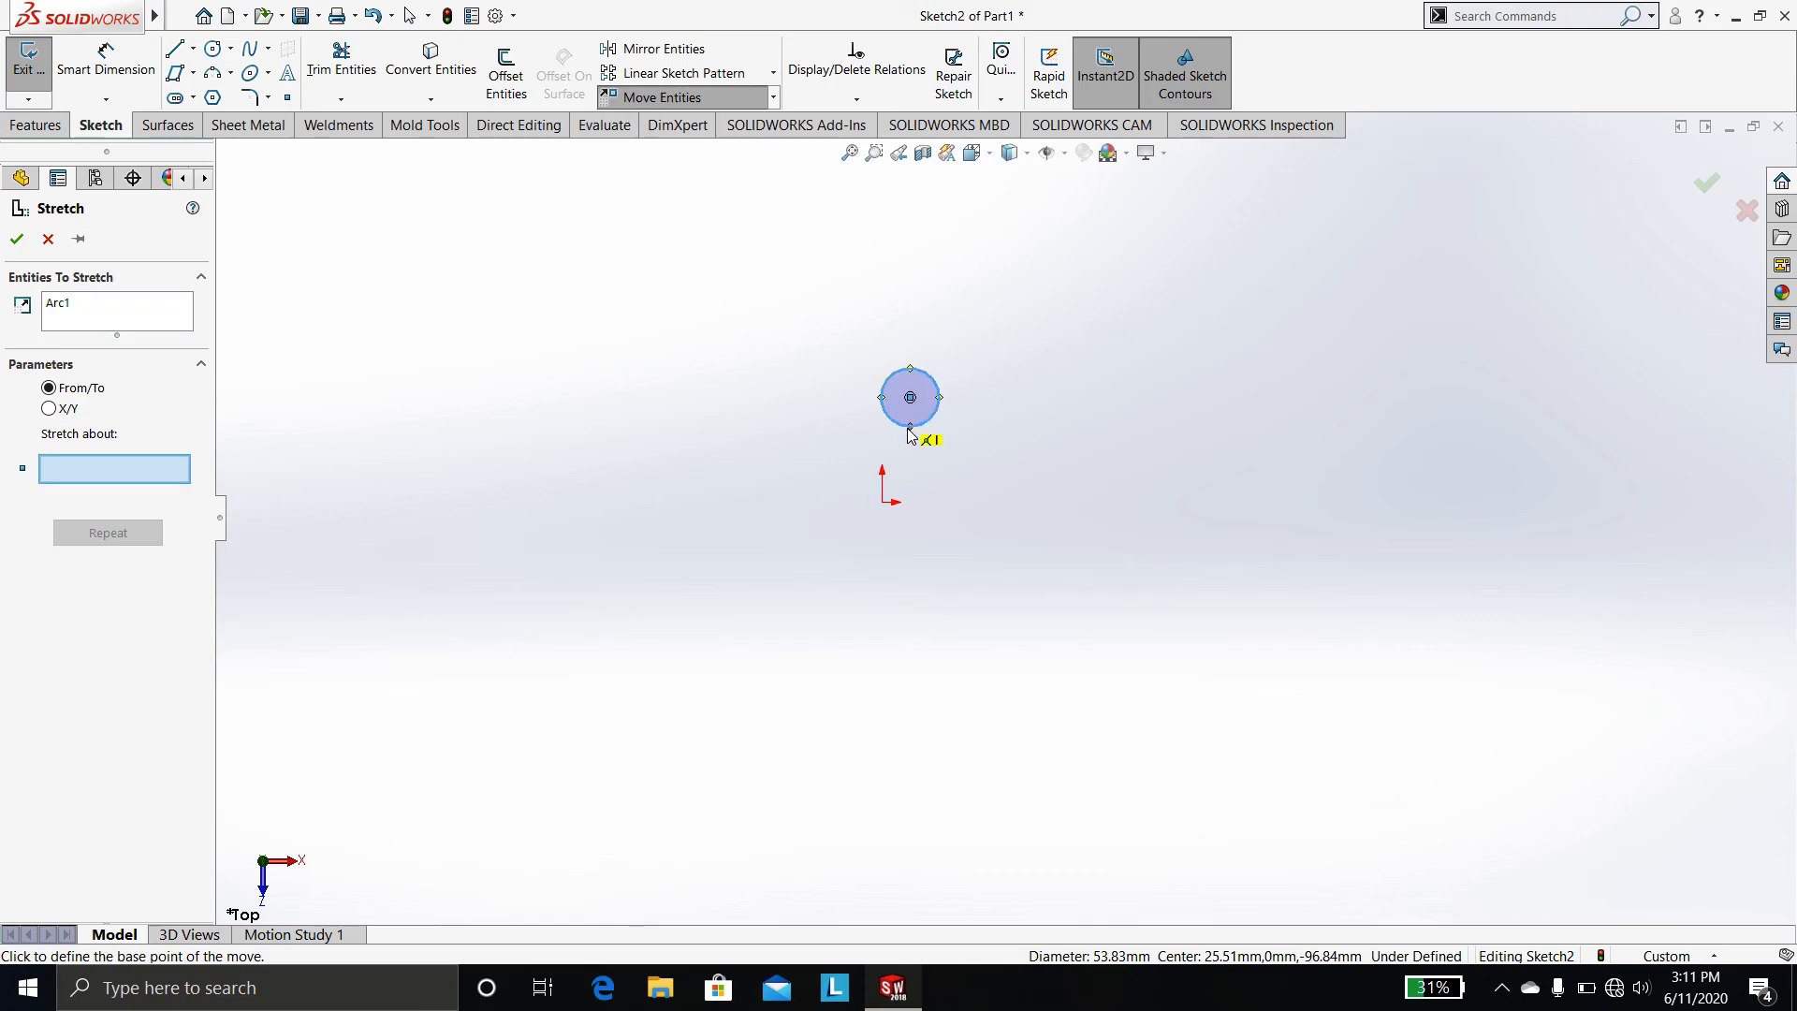
{"action": "left_click", "coordinate": [907, 434]}
{"action": "left_click", "coordinate": [1252, 426]}
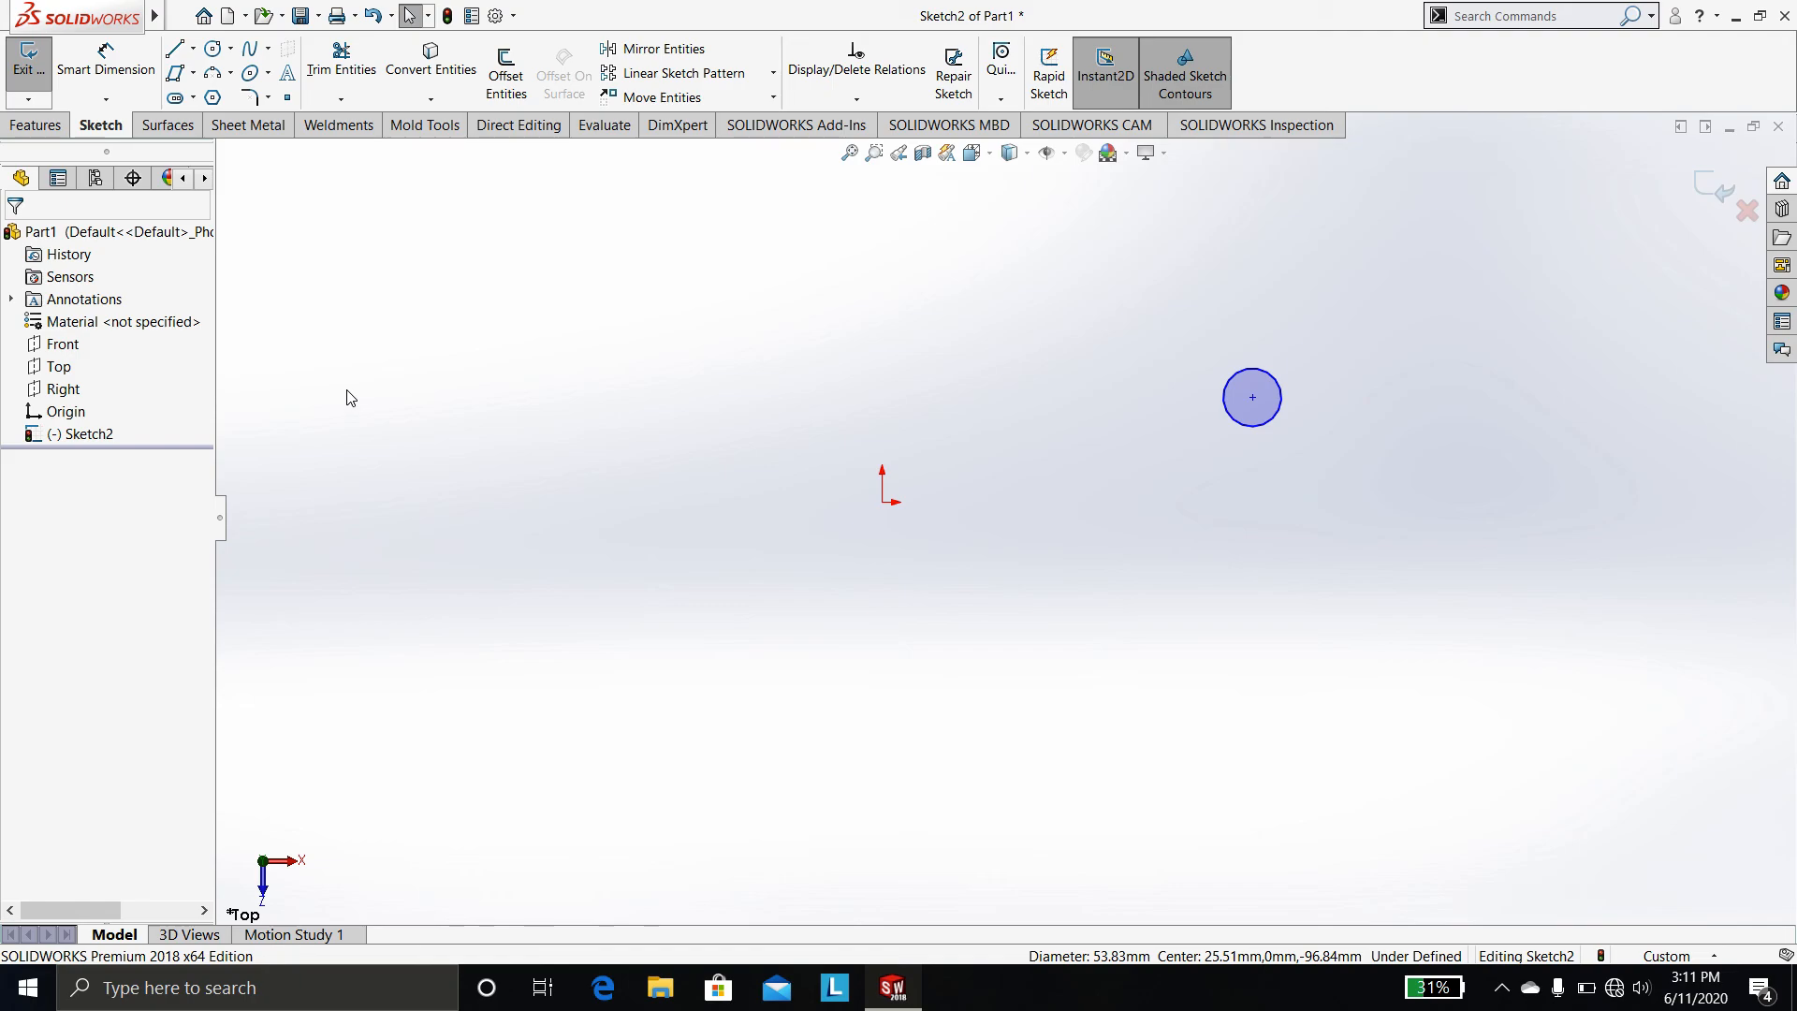
{"action": "key", "text": "ctrl+z"}
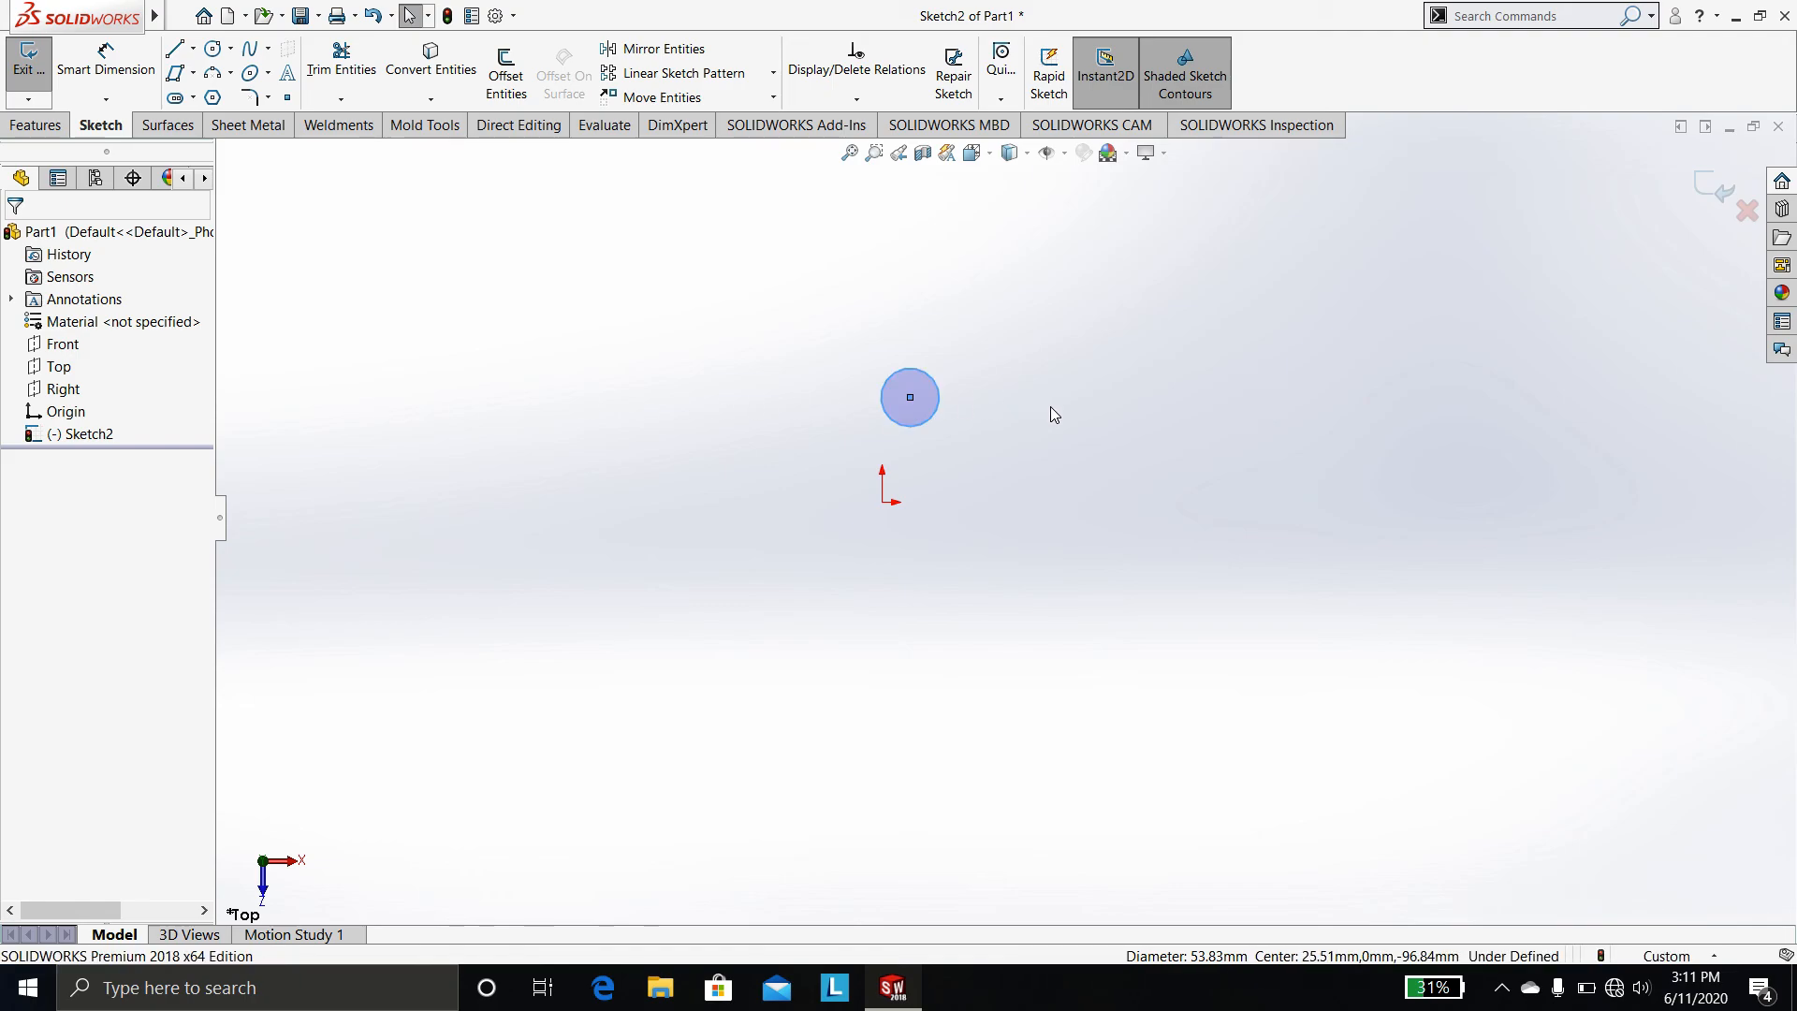
Delete the circle and exit the sketch
{"action": "key", "text": "Delete"}
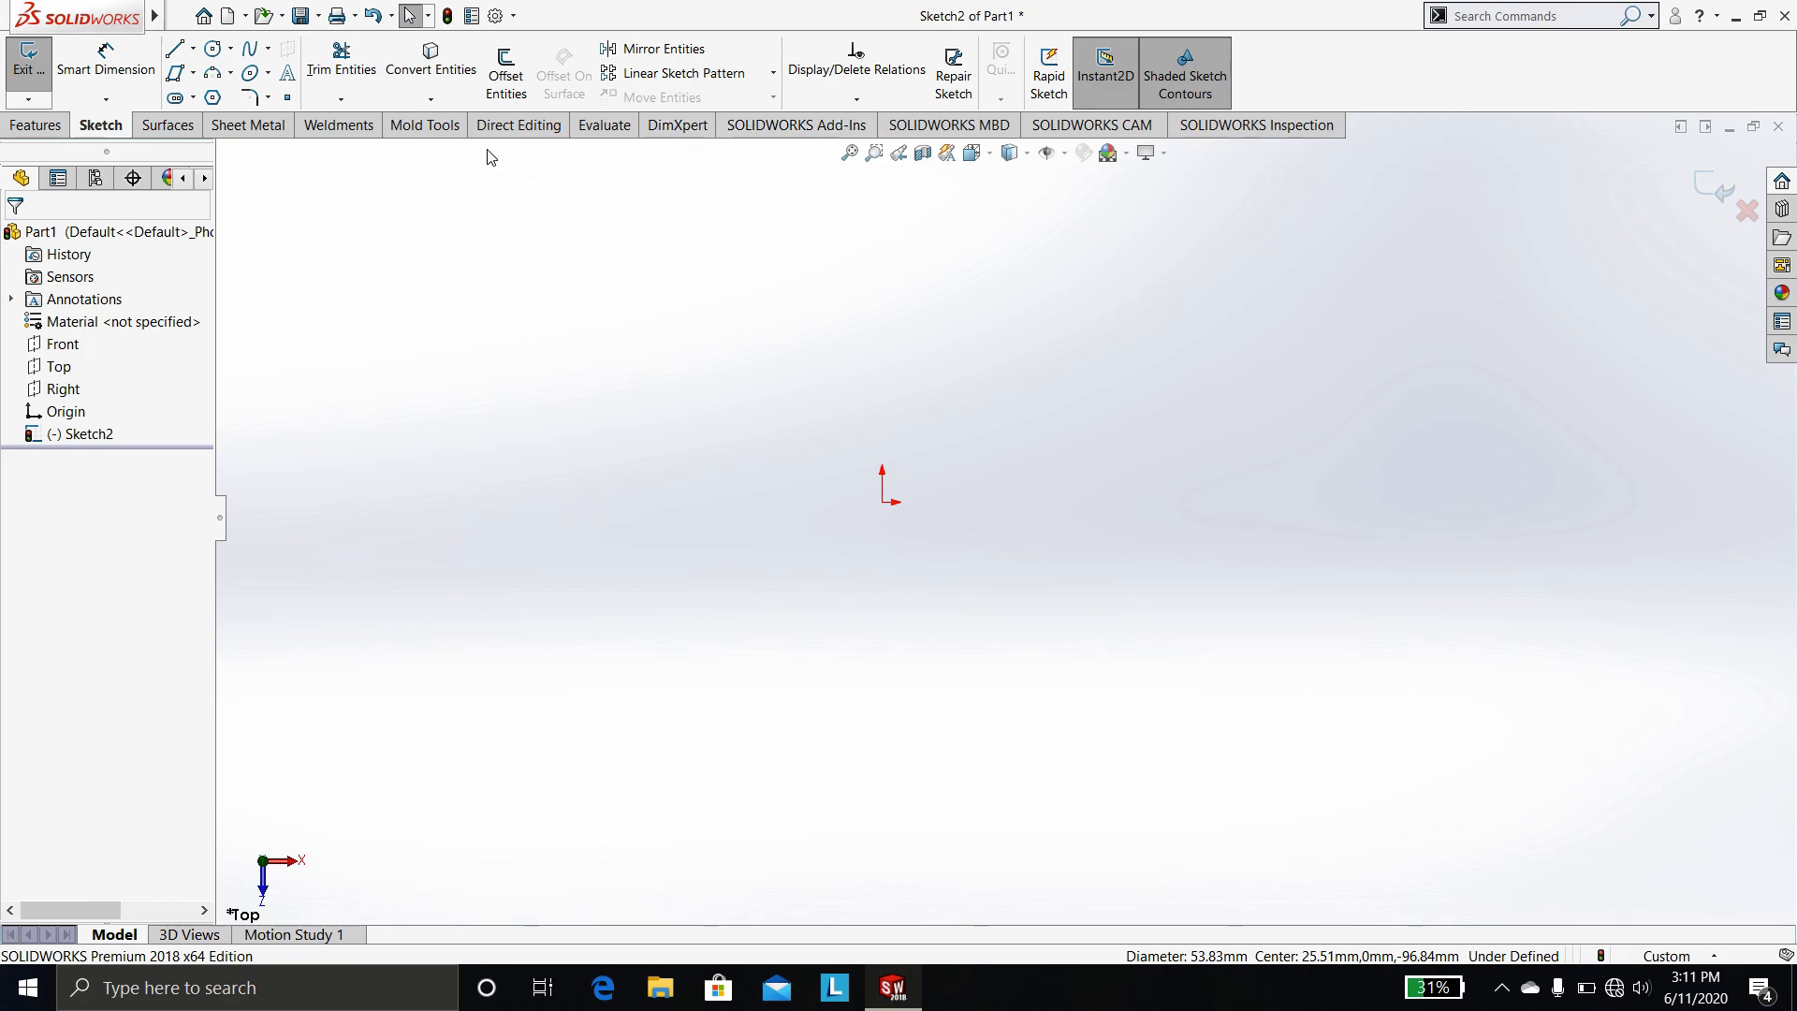
{"action": "left_click", "coordinate": [42, 126]}
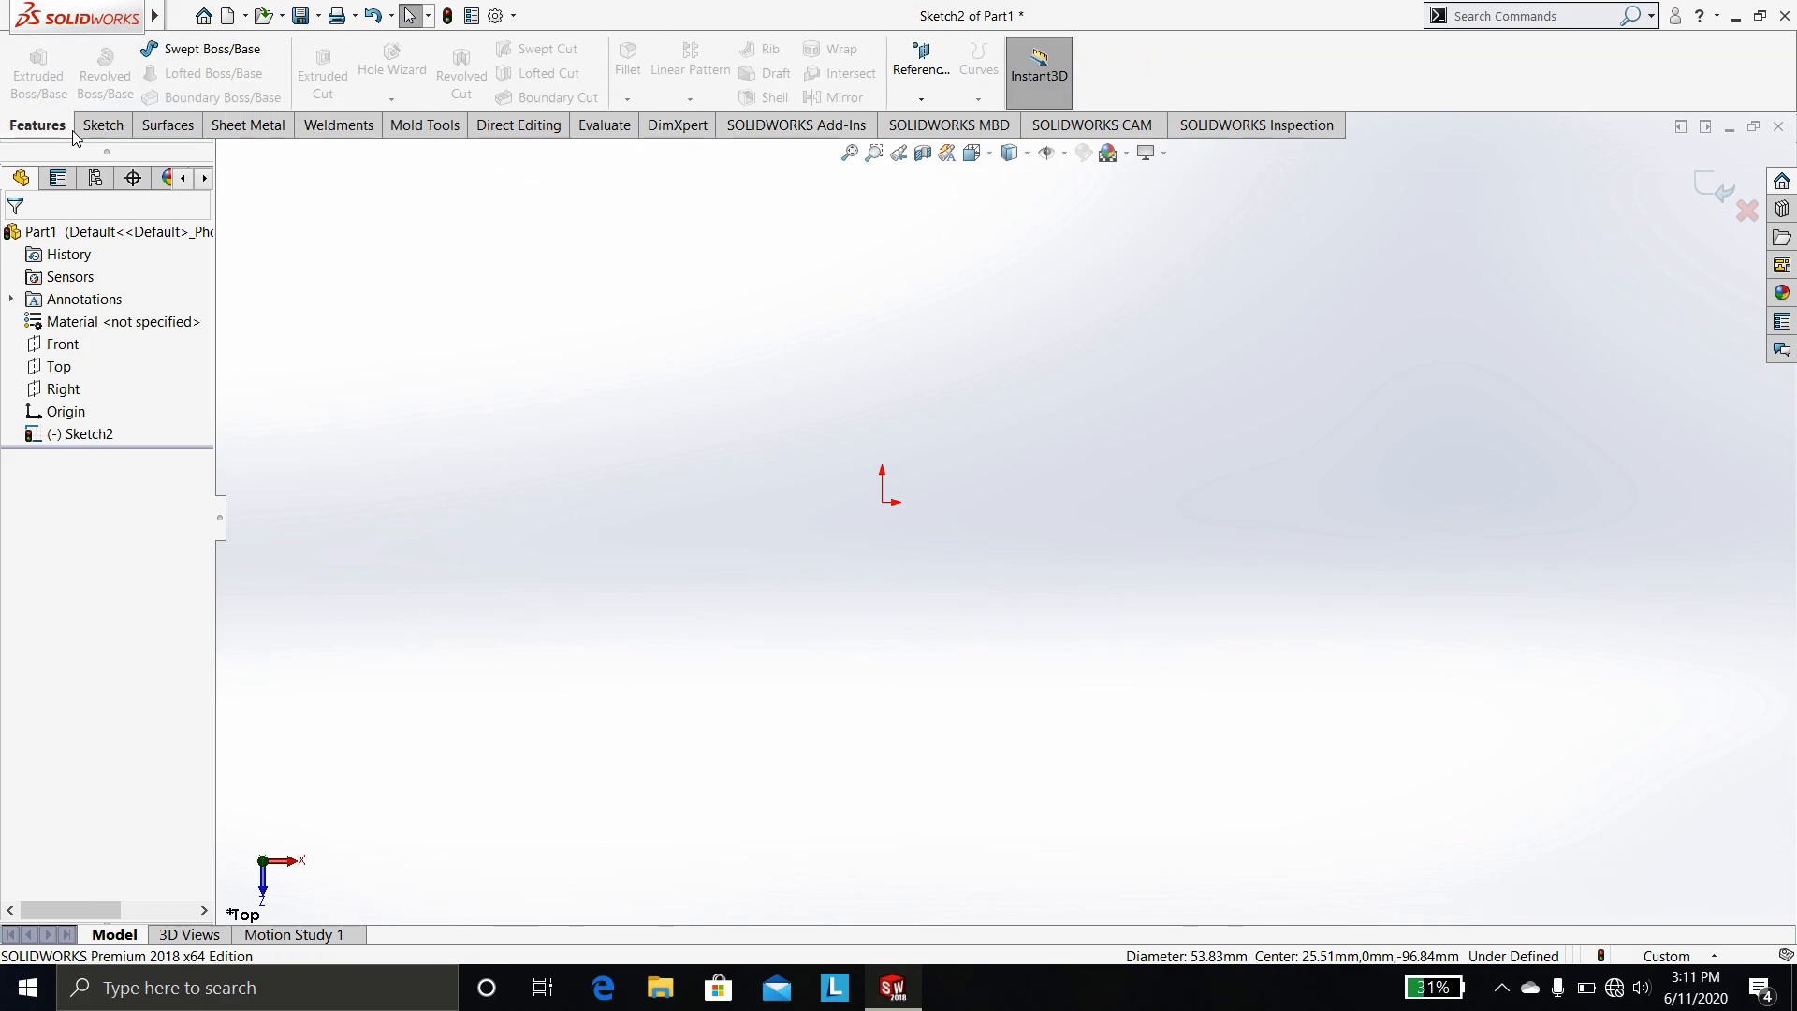
{"action": "left_click", "coordinate": [103, 124]}
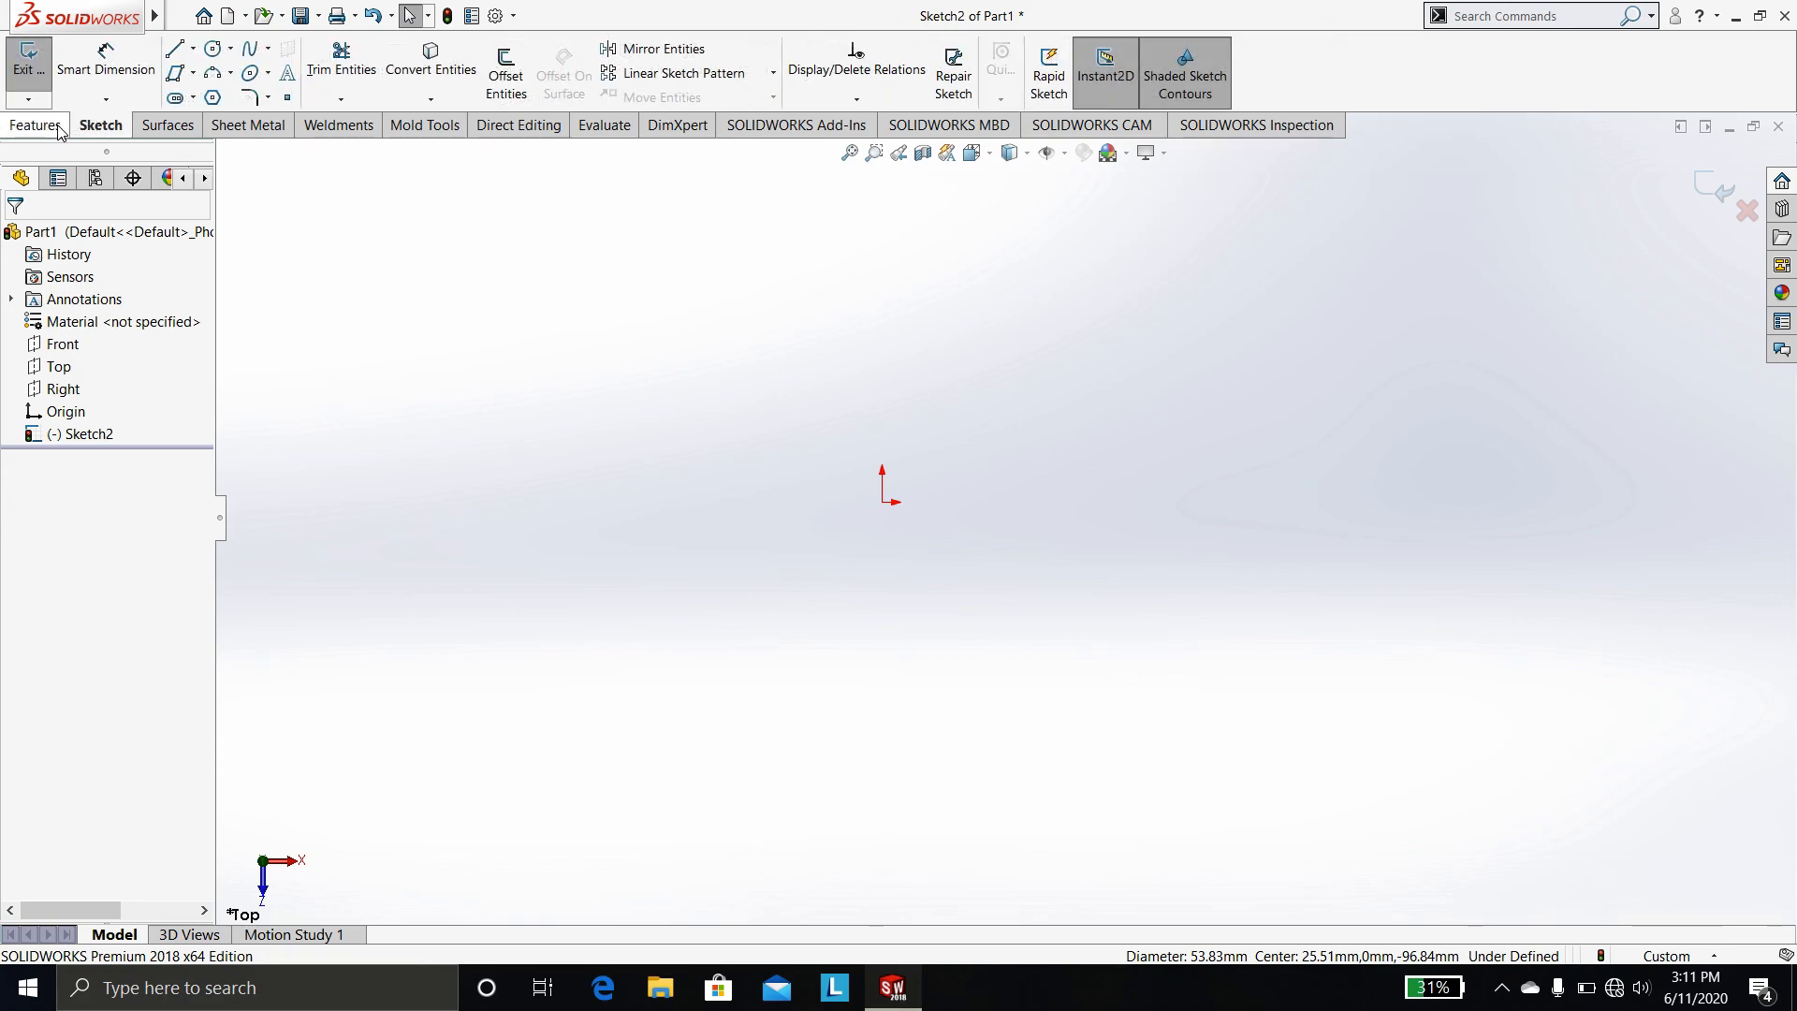
{"action": "left_click", "coordinate": [58, 130]}
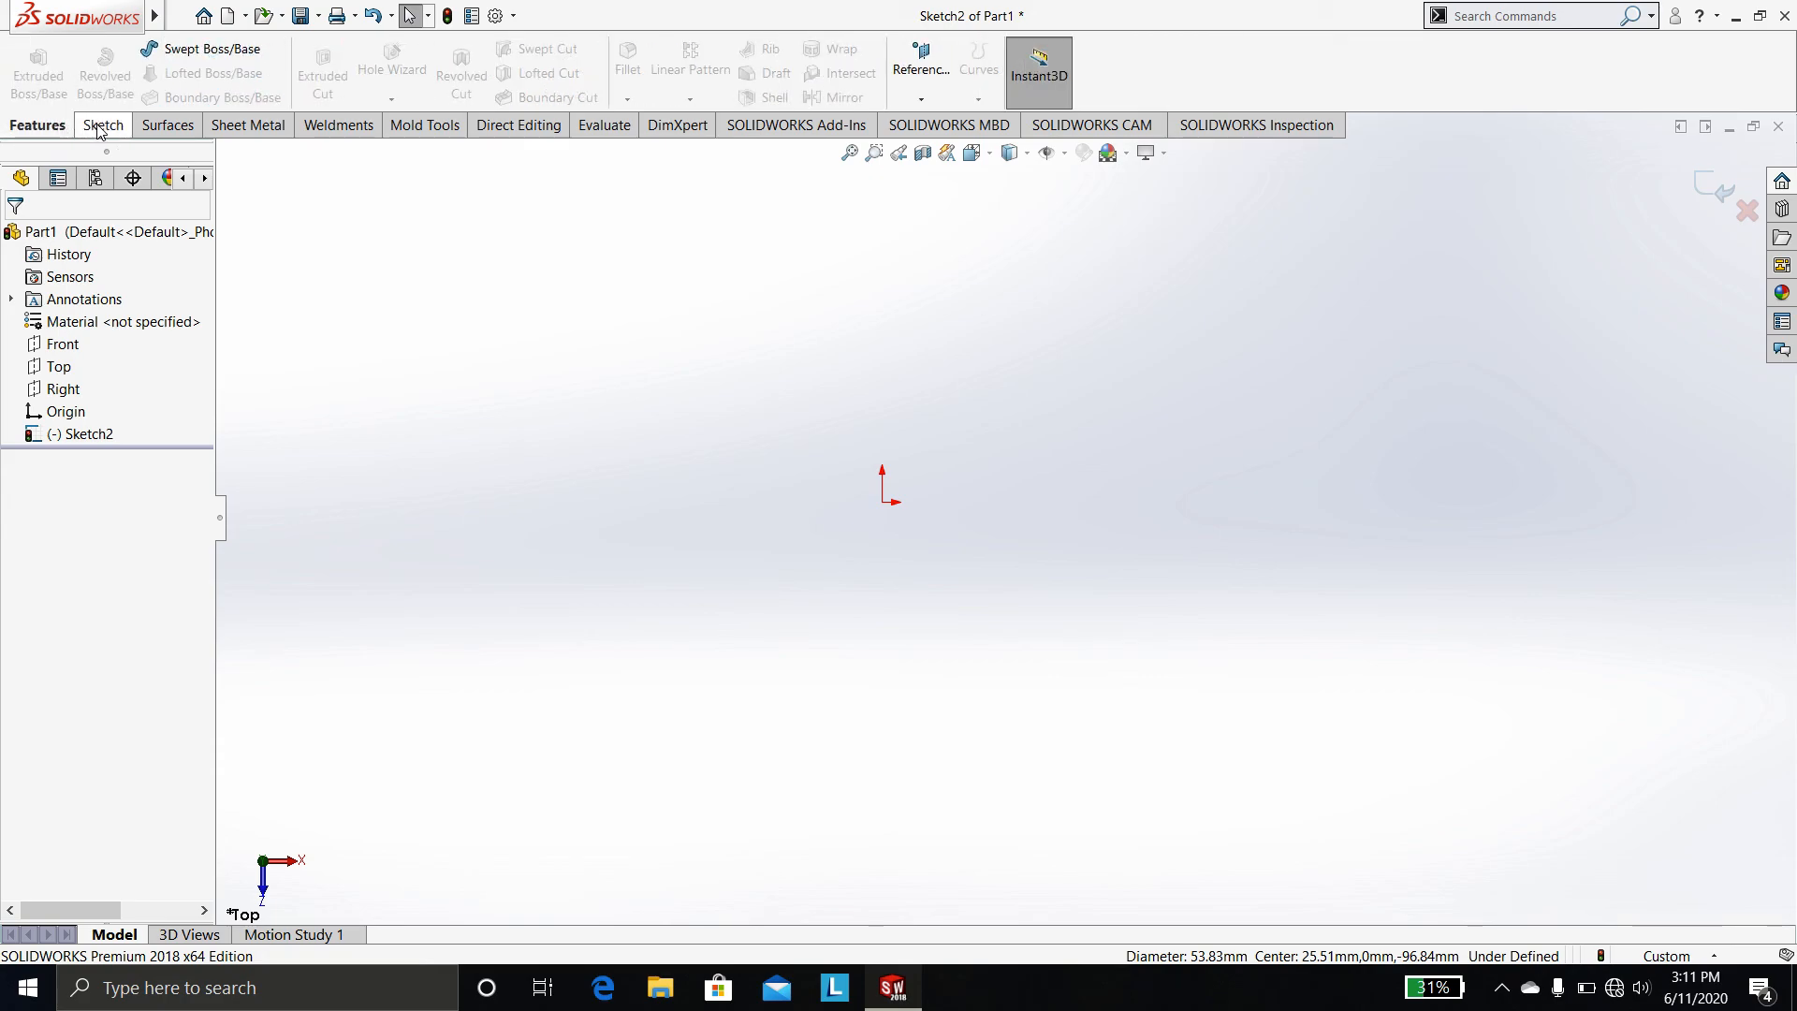
{"action": "left_click", "coordinate": [103, 125]}
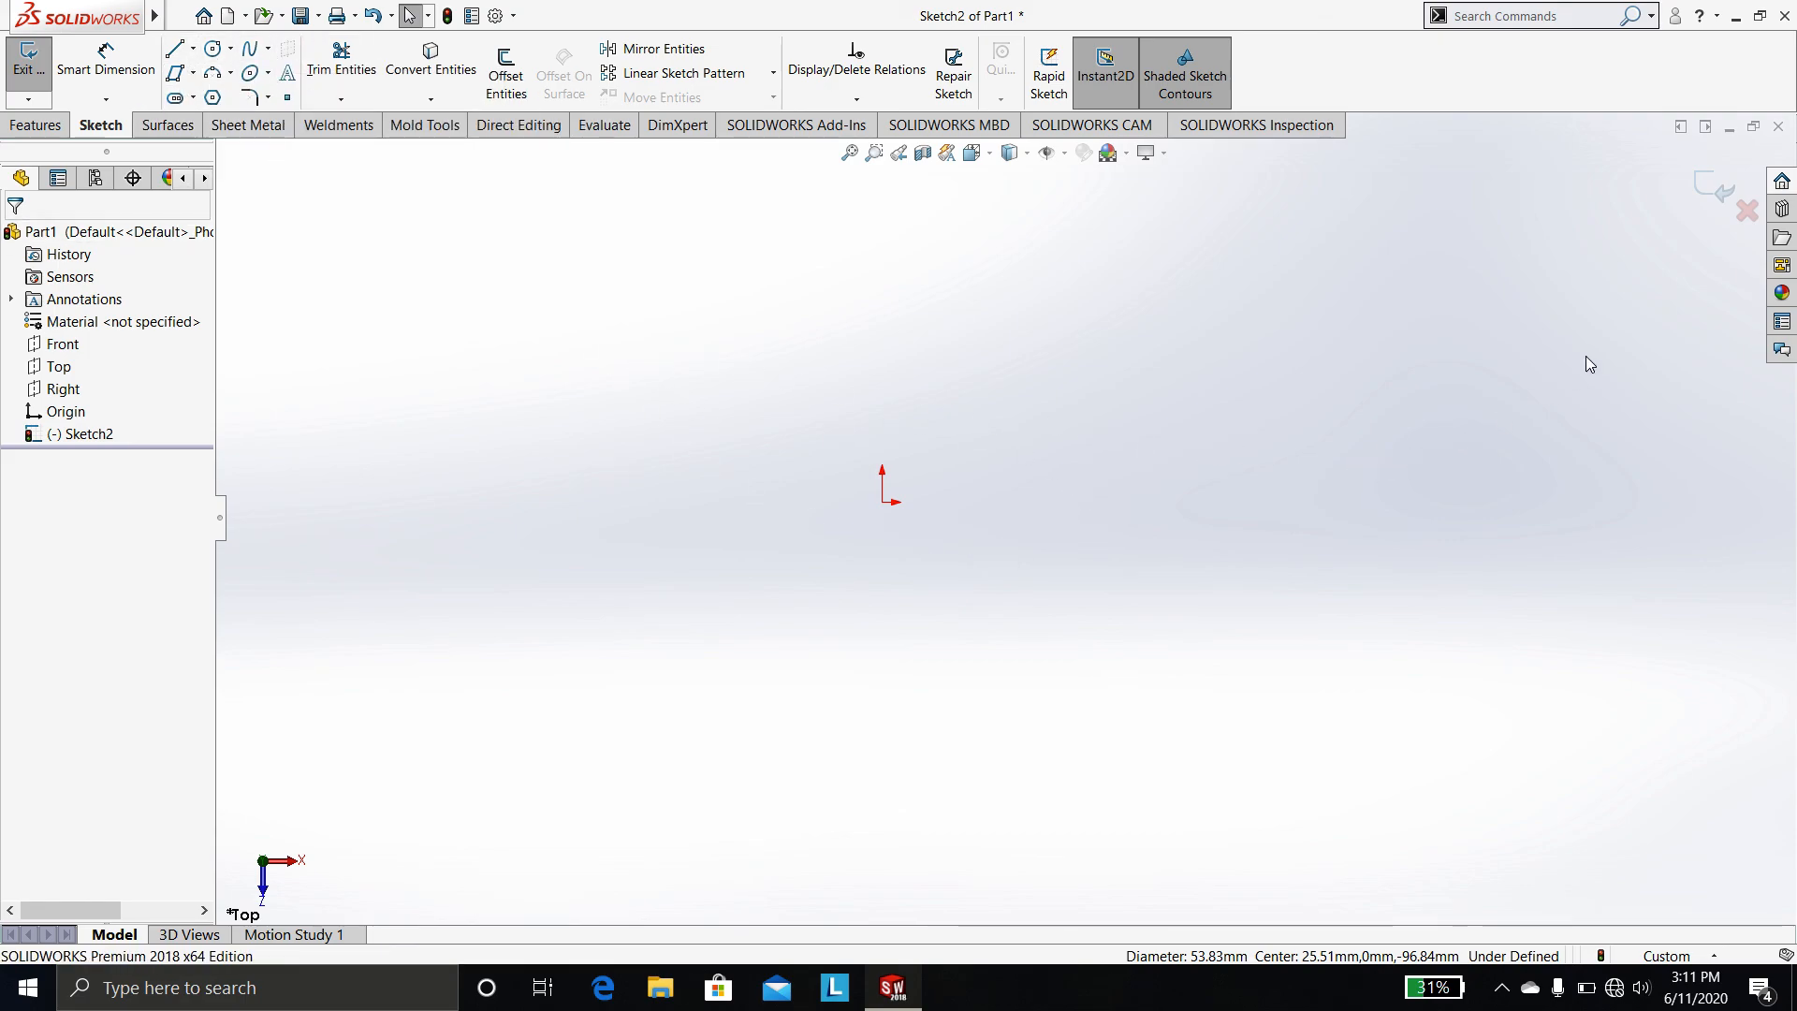
{"action": "left_click", "coordinate": [1708, 192]}
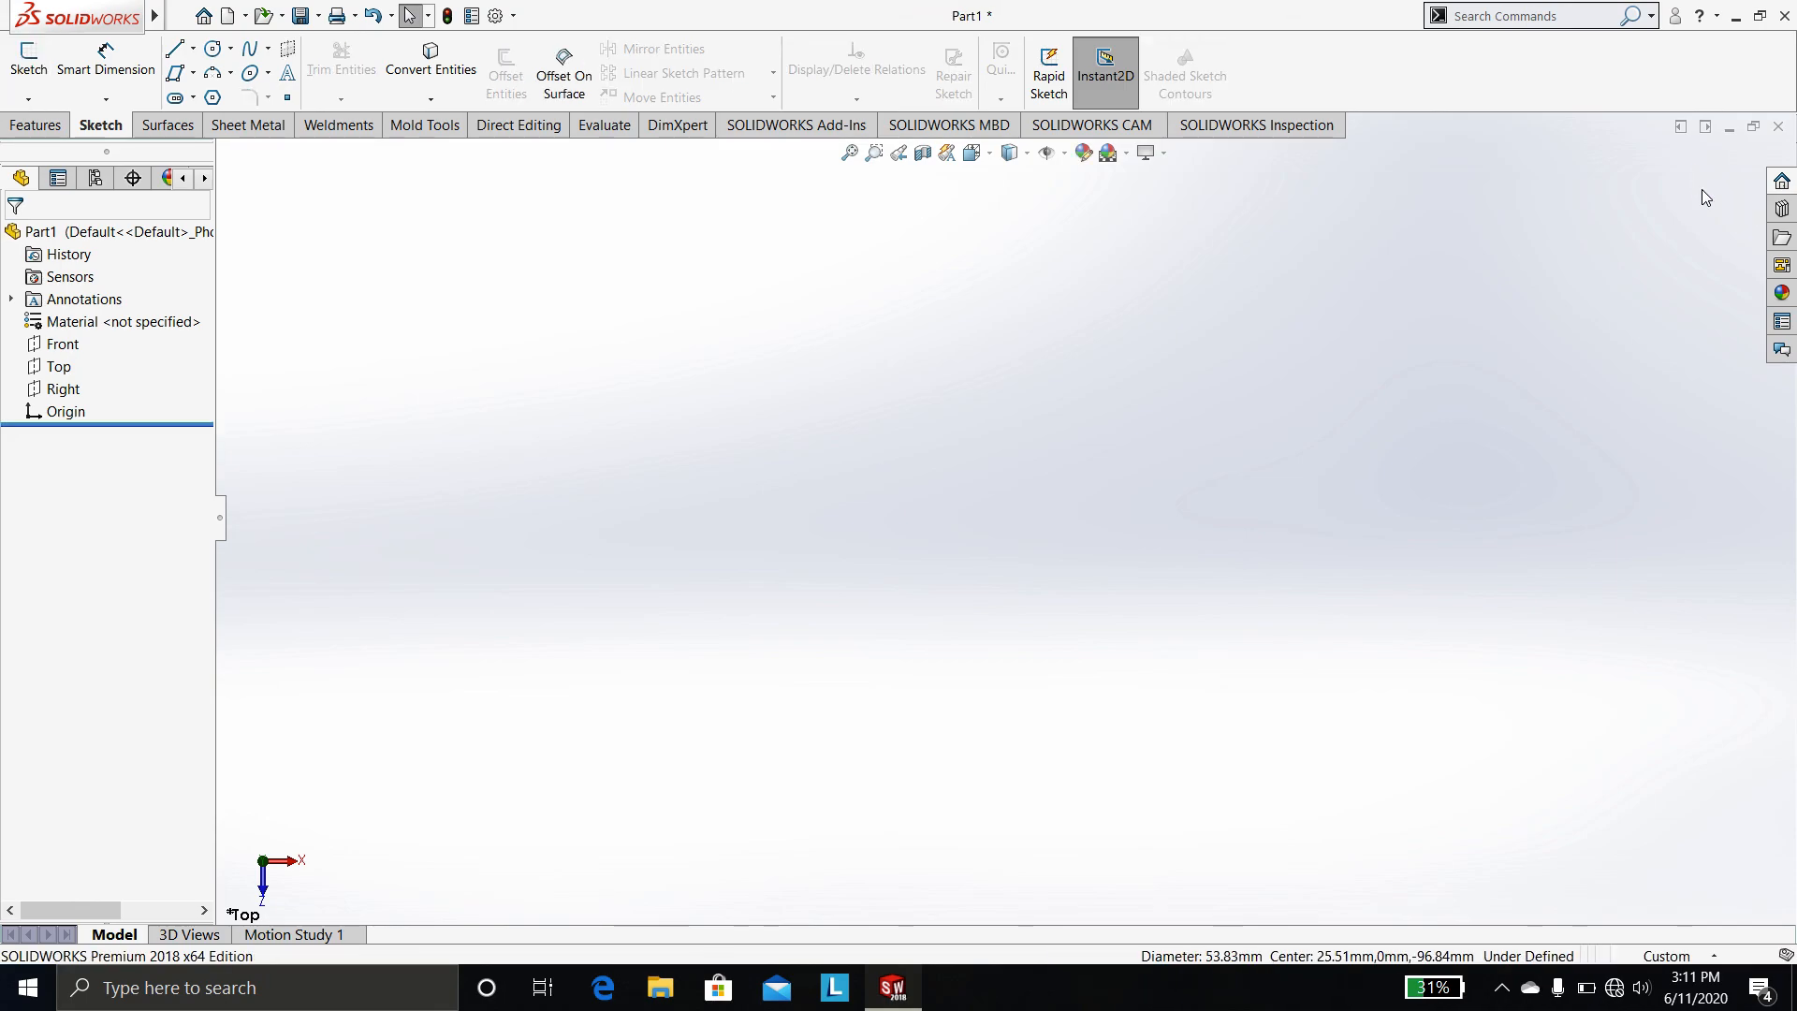